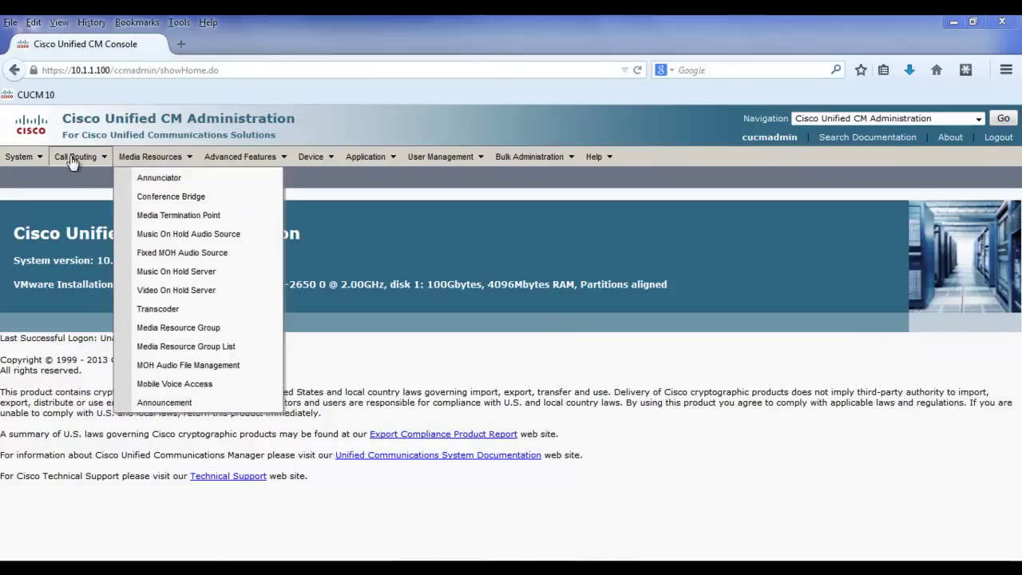
Review the device pools, then list the four H.323 gateways.
{"action": "mouse_move", "coordinate": [24, 157]}
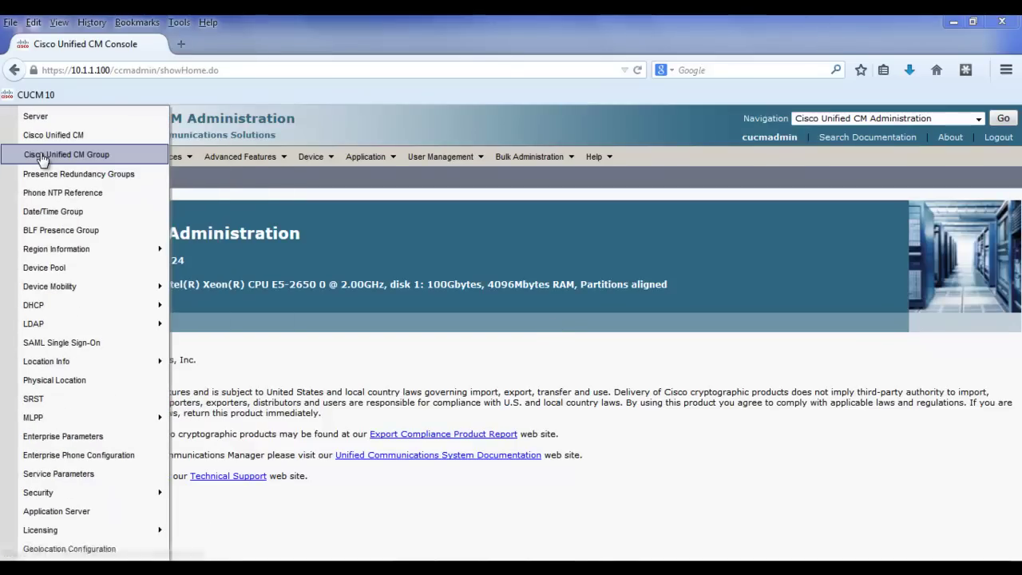
{"action": "left_click", "coordinate": [68, 267]}
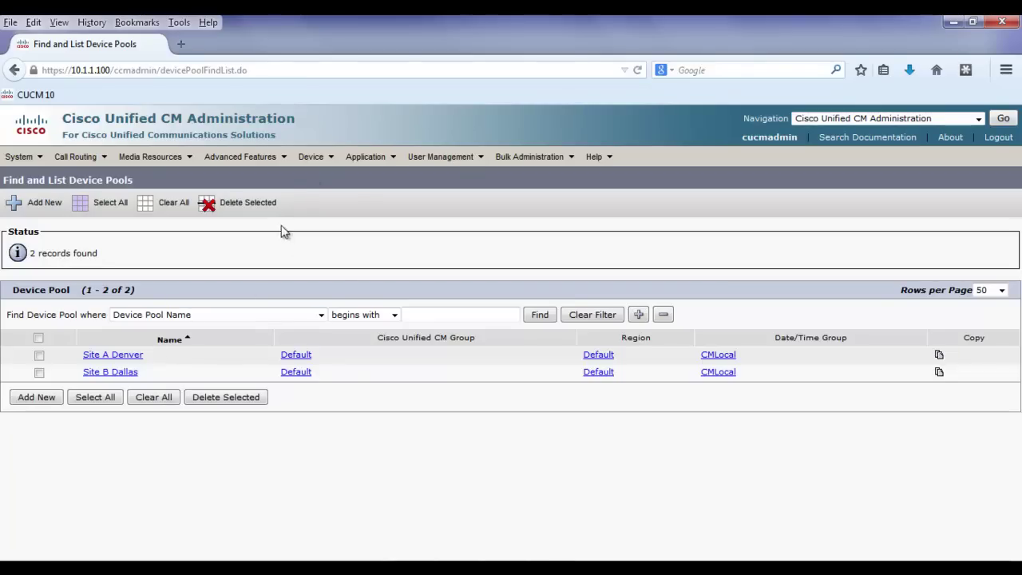
{"action": "mouse_move", "coordinate": [339, 155]}
{"action": "left_click", "coordinate": [353, 217]}
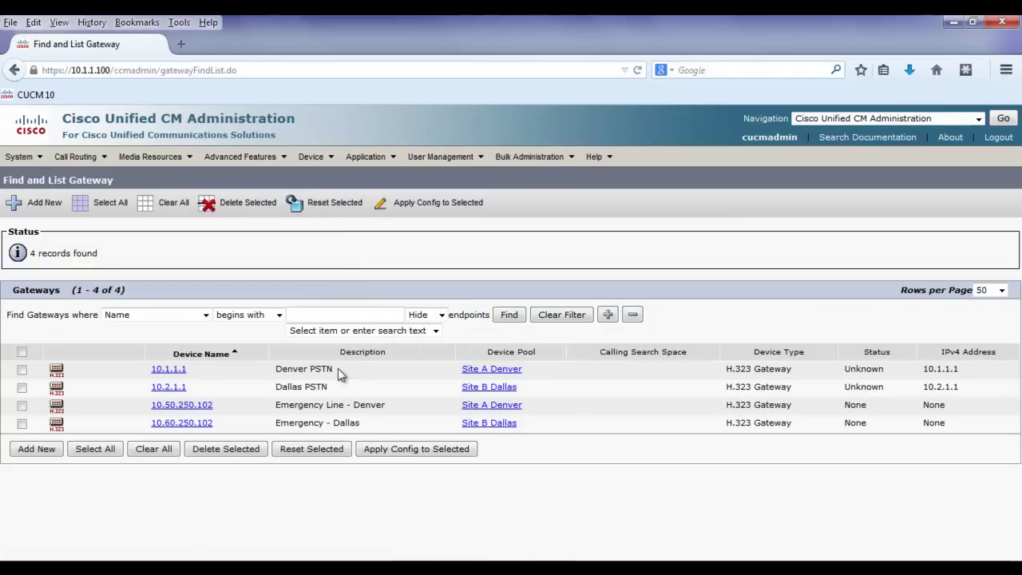
Highlight the Denver PSTN and 'Emergency Line - Denver' gateway descriptions.
{"action": "left_click_drag", "start_coordinate": [335, 369], "coordinate": [281, 374]}
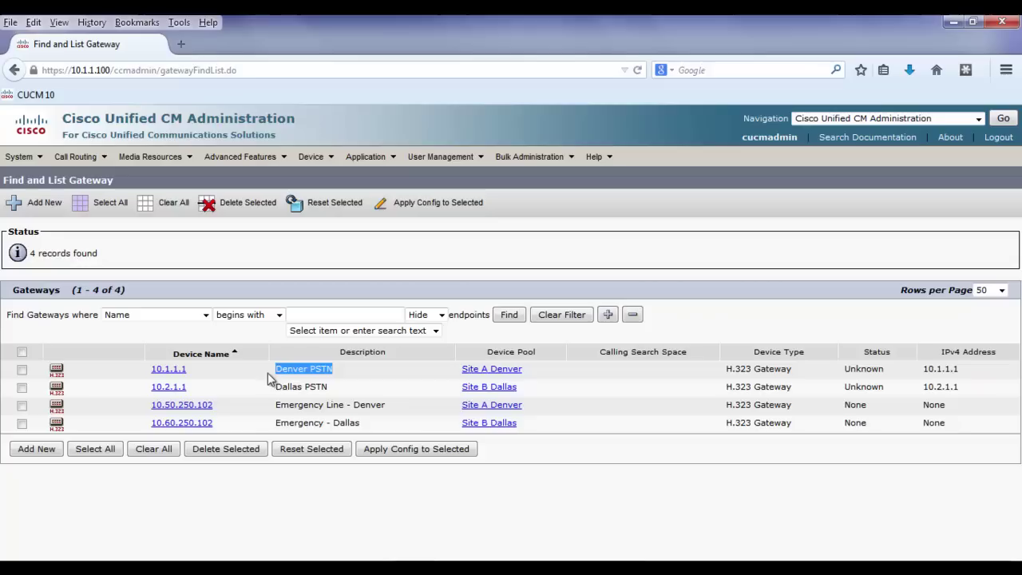
{"action": "left_click", "coordinate": [394, 416]}
{"action": "left_click_drag", "start_coordinate": [395, 417], "coordinate": [290, 407]}
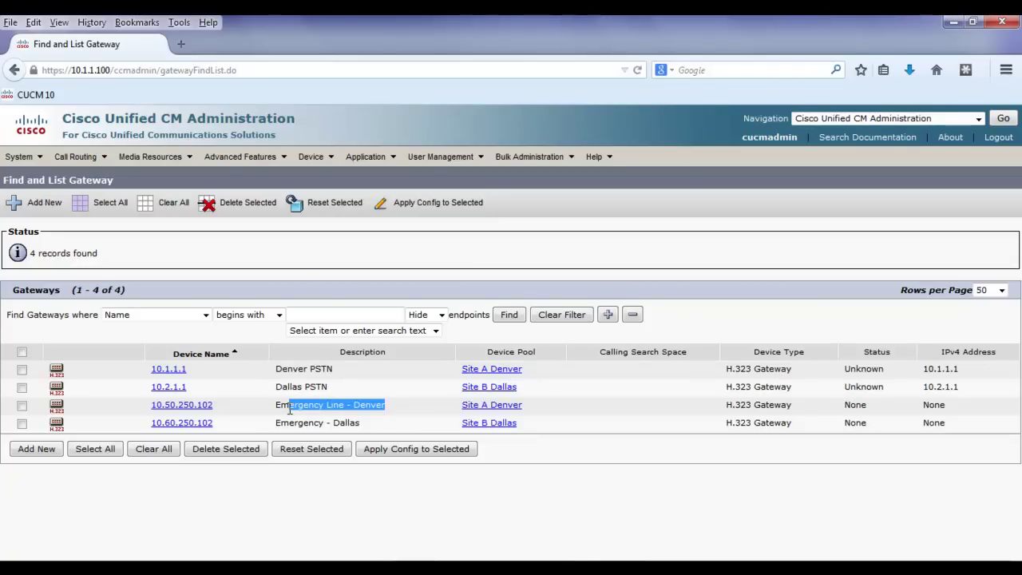
{"action": "left_click", "coordinate": [254, 372]}
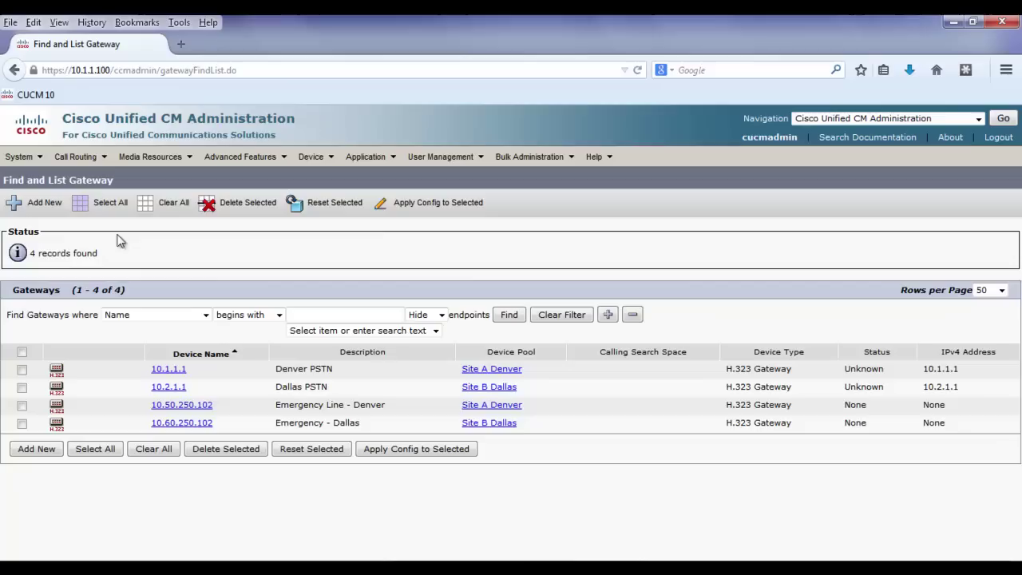
Search the Route Group list and confirm that zero route groups exist.
{"action": "left_click", "coordinate": [96, 163]}
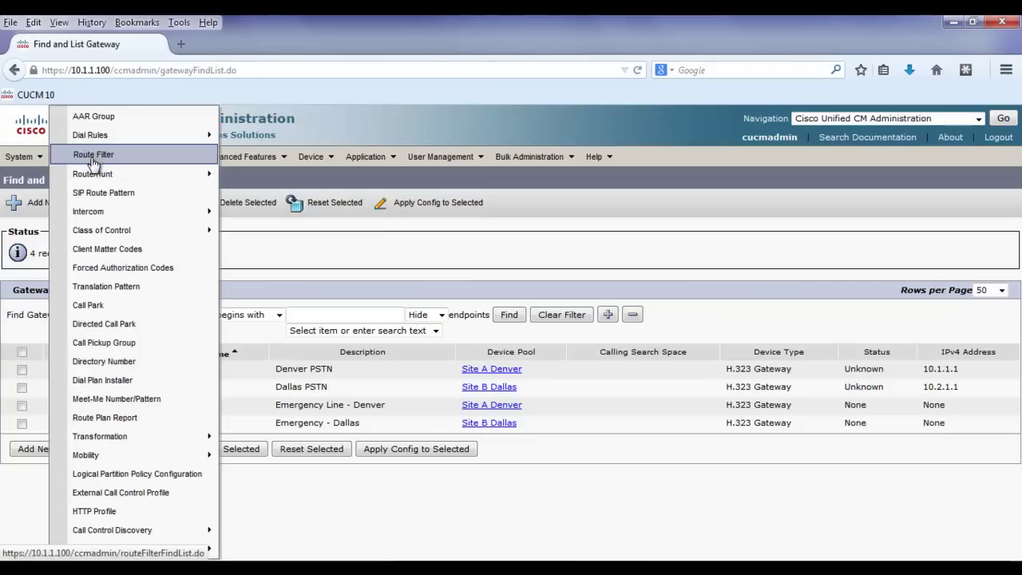
{"action": "mouse_move", "coordinate": [95, 181]}
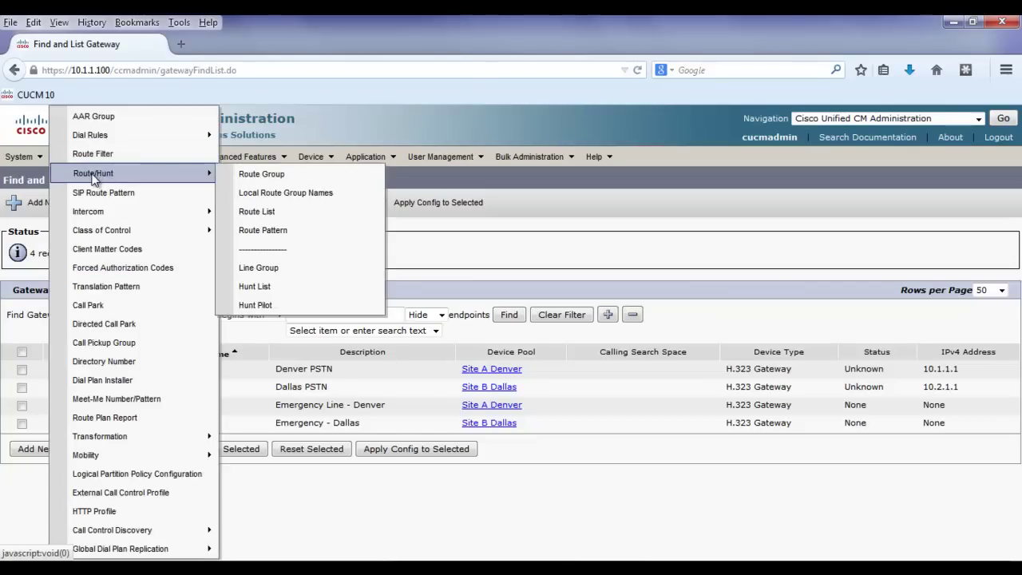
{"action": "left_click", "coordinate": [259, 179]}
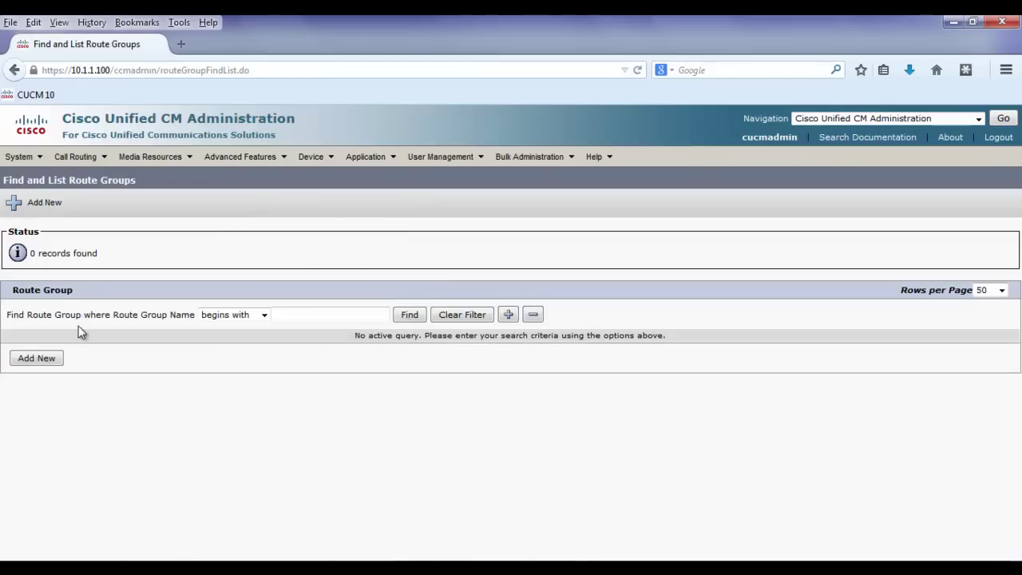
{"action": "left_click", "coordinate": [411, 319]}
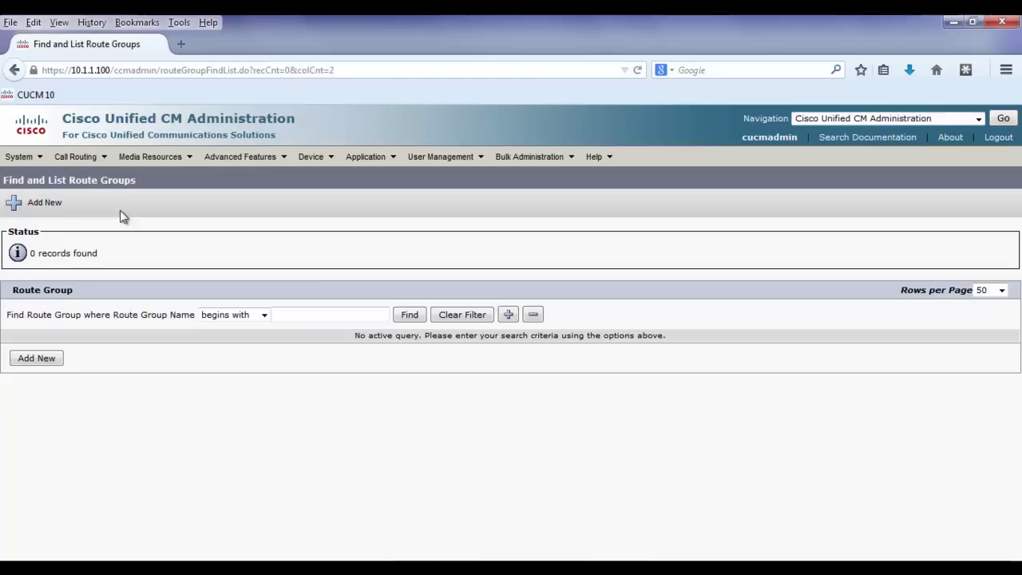
{"action": "mouse_move", "coordinate": [75, 157]}
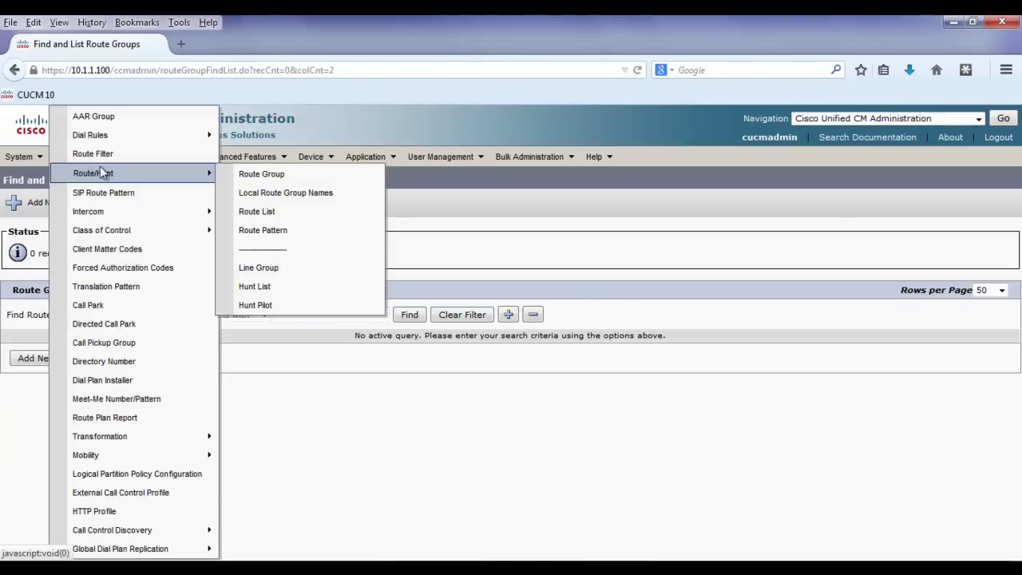
Add a local route group row 'Emergency' described as 'Emergency Label for Device Pool Only'.
{"action": "left_click", "coordinate": [258, 195]}
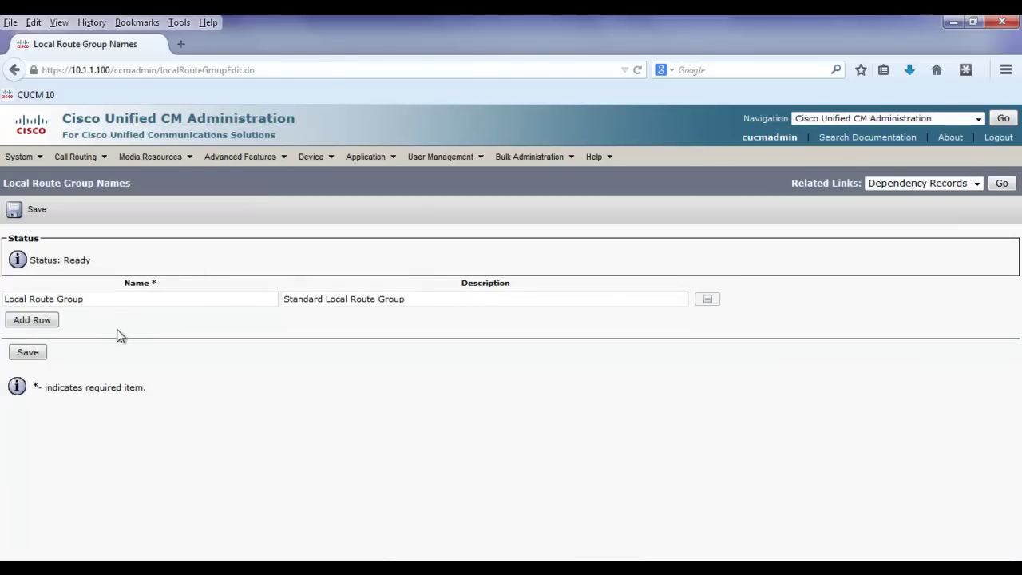
{"action": "left_click", "coordinate": [32, 320]}
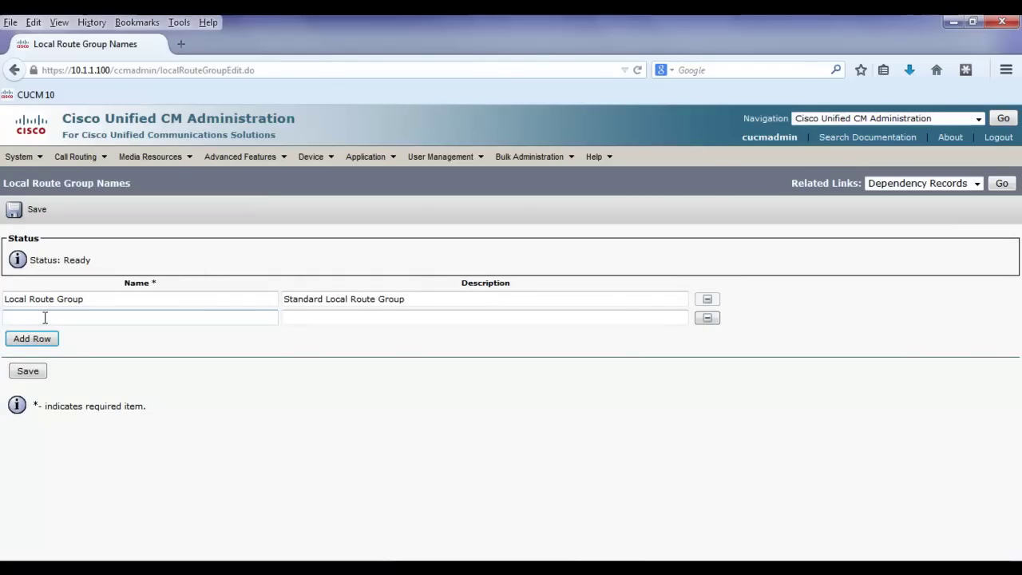
{"action": "left_click", "coordinate": [45, 317]}
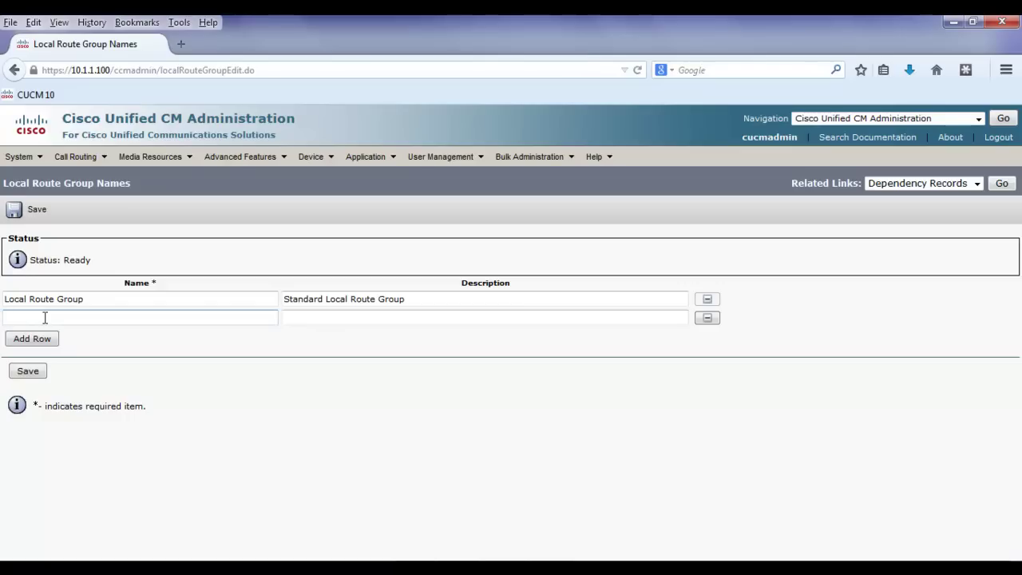
{"action": "type", "text": "Emergency"}
{"action": "left_click", "coordinate": [321, 315]}
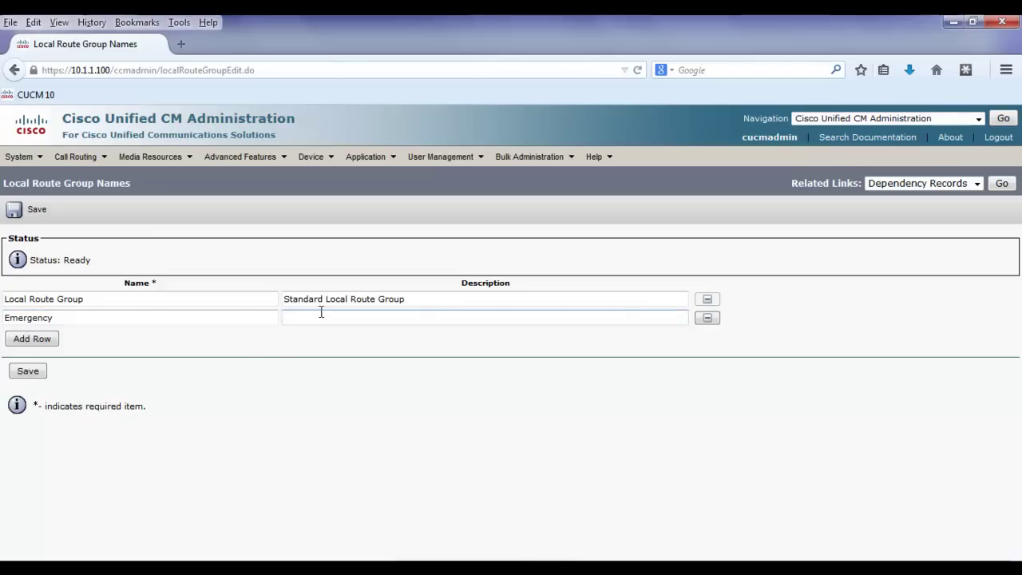
{"action": "type", "text": "Emergency Label "}
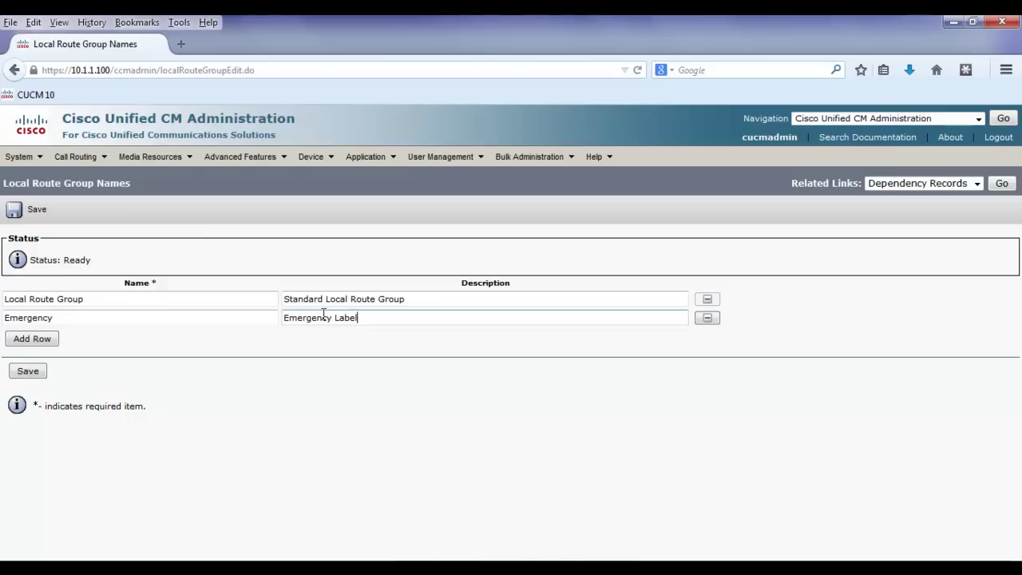
{"action": "type", "text": "for Device "}
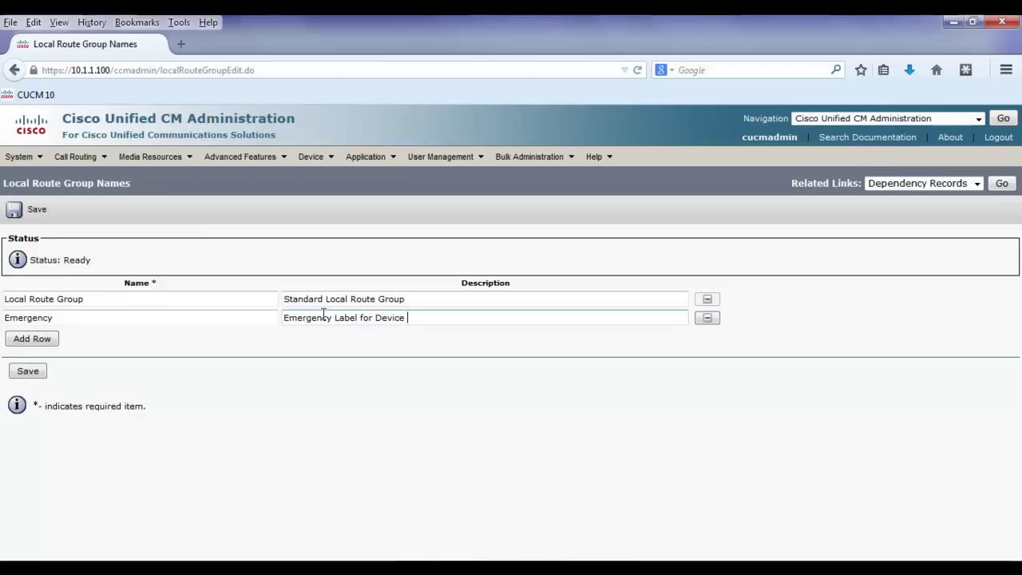
{"action": "type", "text": "Pool Onl"}
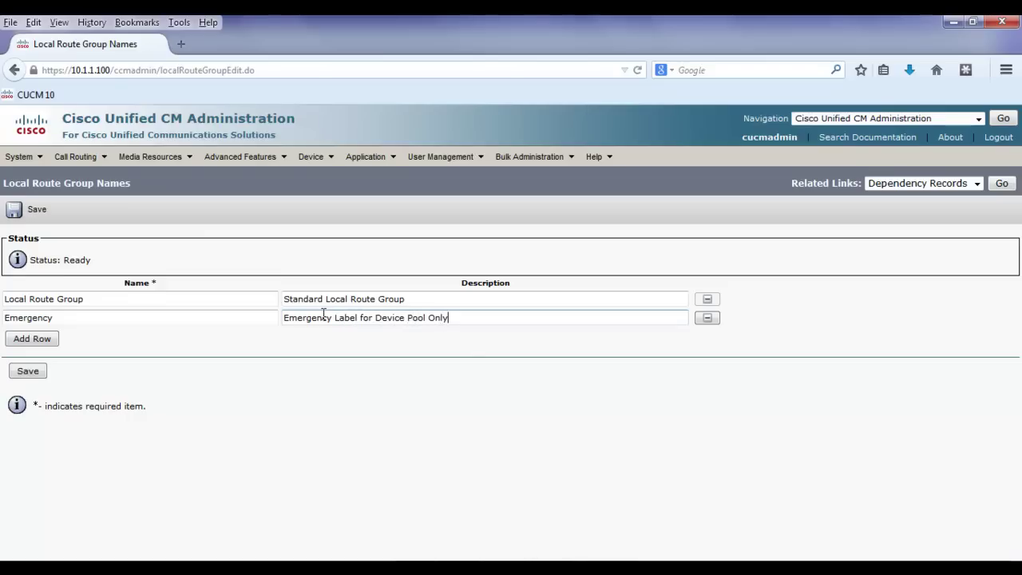
{"action": "type", "text": "y"}
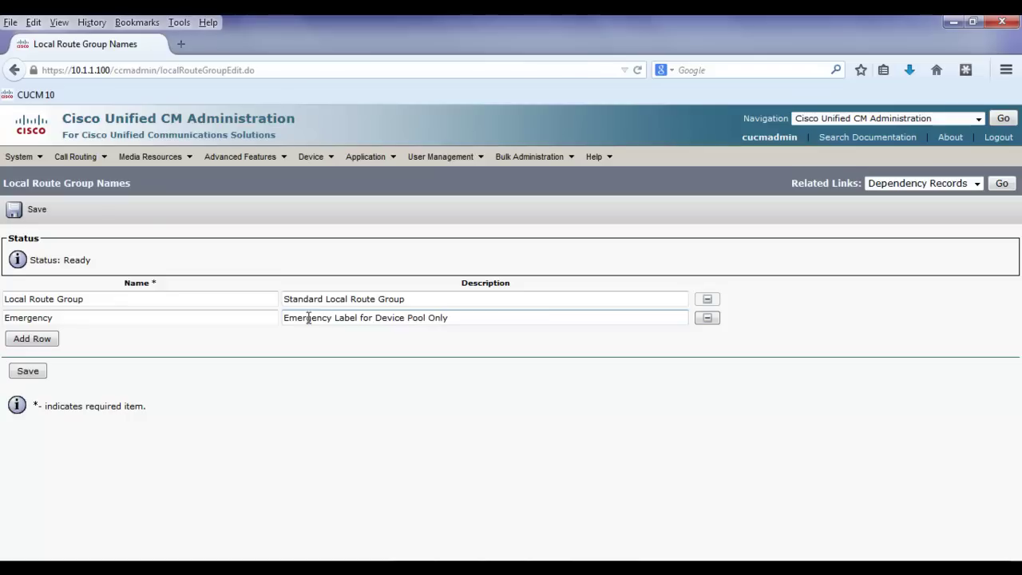
Rename Local Route Group to 'Basic PSTN' with description 'Basic PSTN Calls' and save.
{"action": "left_click", "coordinate": [106, 302]}
{"action": "left_click_drag", "start_coordinate": [107, 302], "coordinate": [2, 308]}
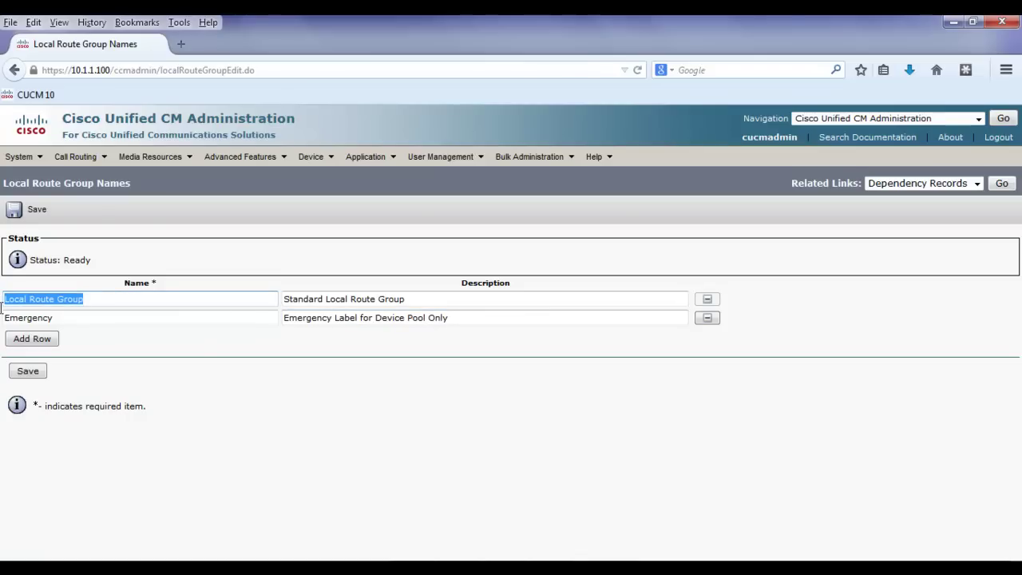
{"action": "type", "text": "Basic PS"}
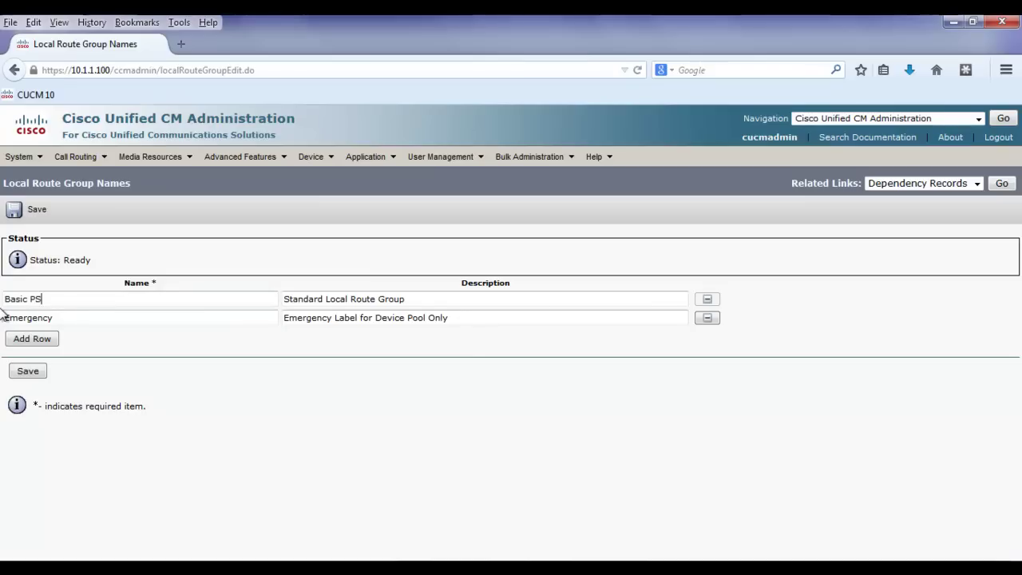
{"action": "type", "text": "TN"}
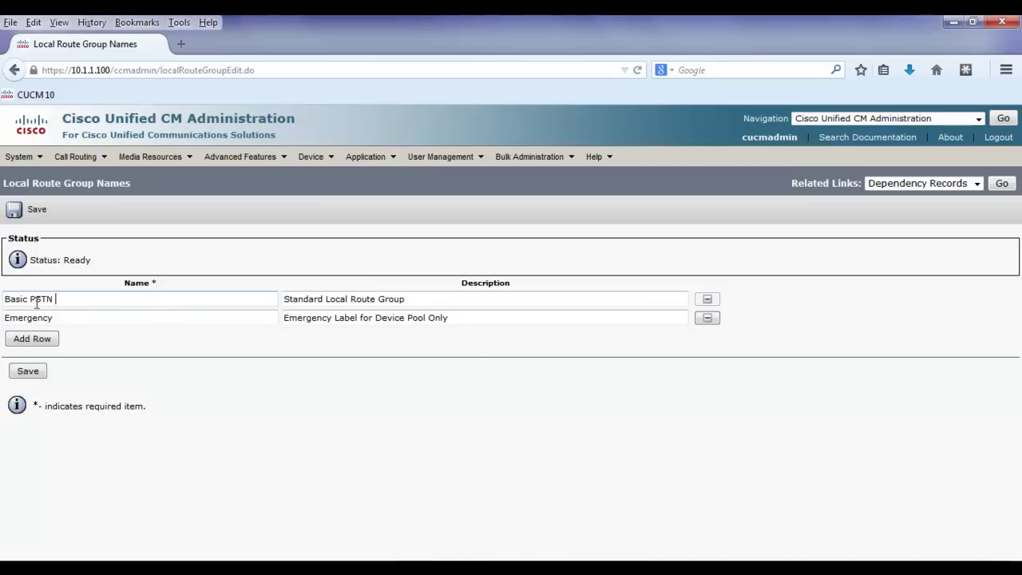
{"action": "left_click_drag", "start_coordinate": [399, 297], "coordinate": [265, 296]}
{"action": "key", "text": "BackSpace"}
{"action": "type", "text": "Basic "}
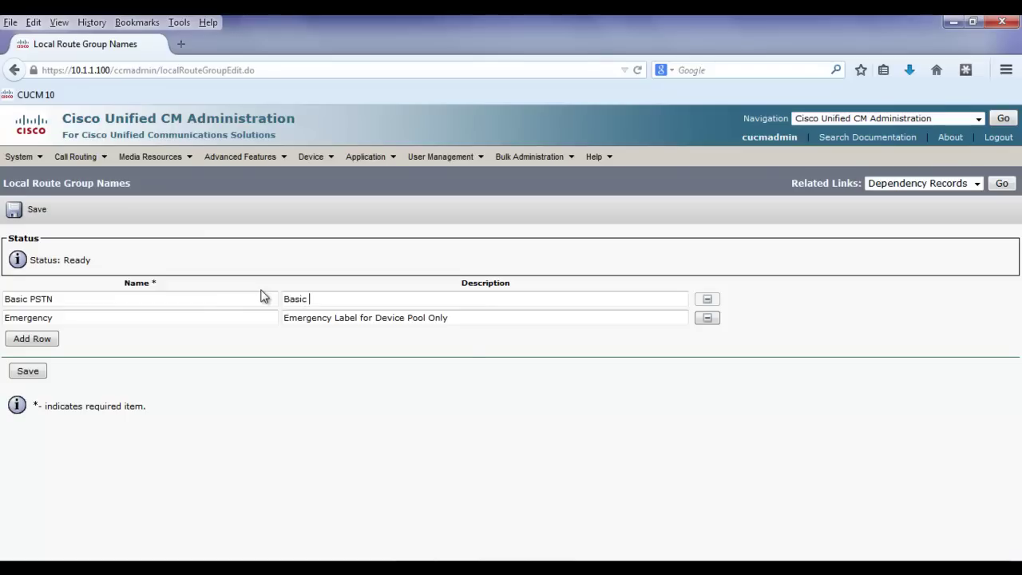
{"action": "type", "text": "PSTN "}
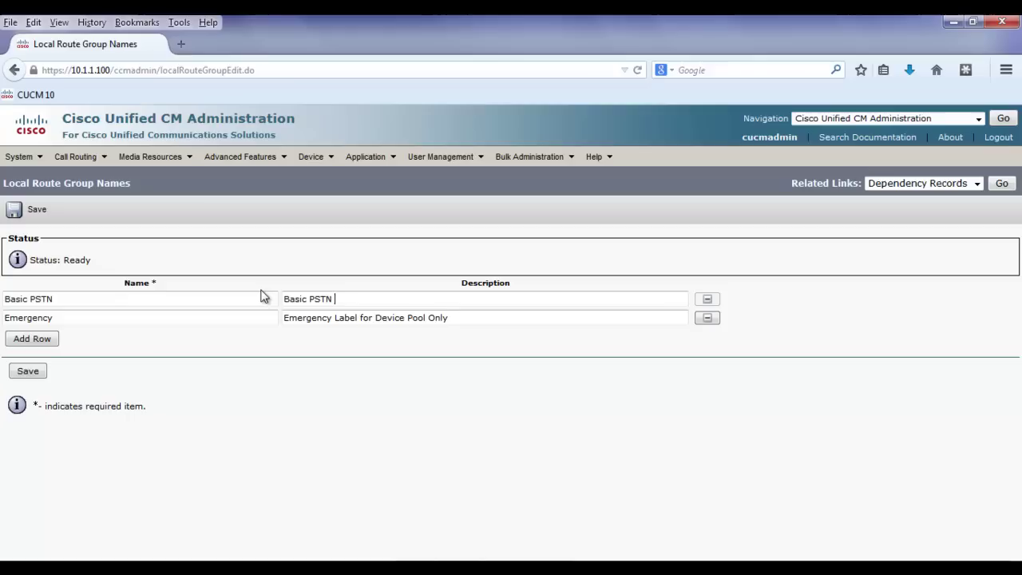
{"action": "type", "text": "Calls"}
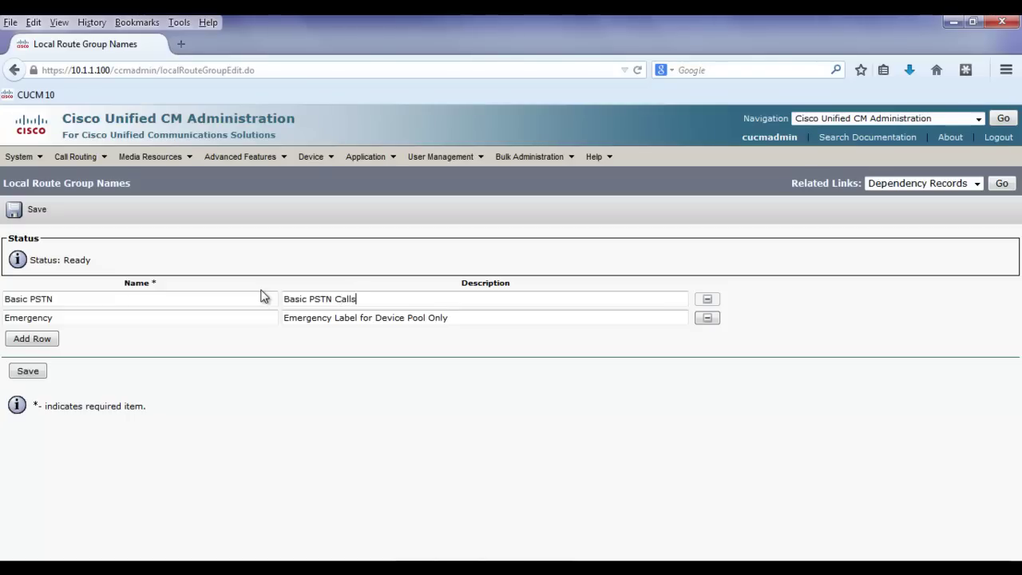
{"action": "left_click", "coordinate": [28, 371]}
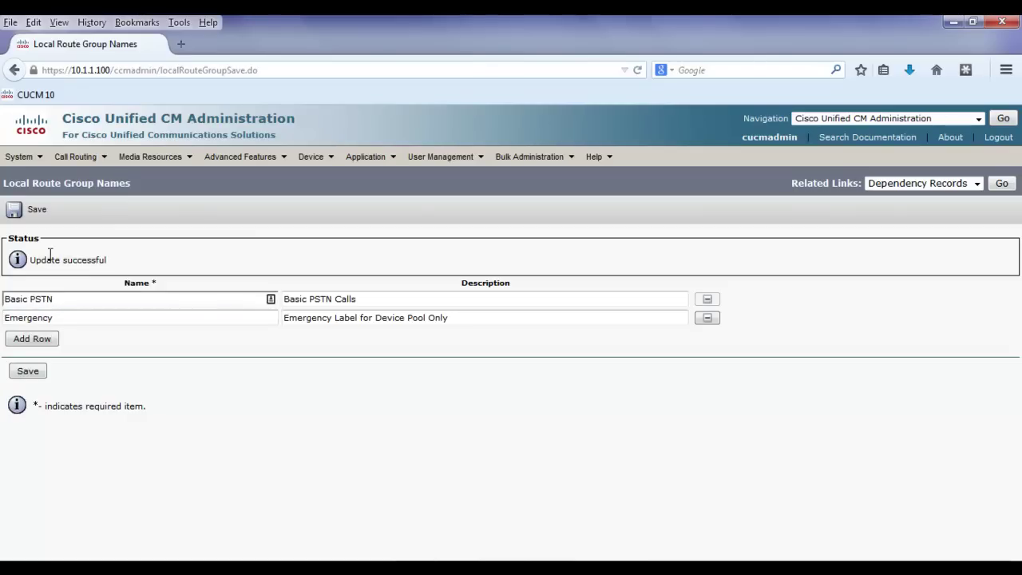
Check that Site A Denver's Basic PSTN and Emergency dropdowns offer no route groups.
{"action": "mouse_move", "coordinate": [16, 157]}
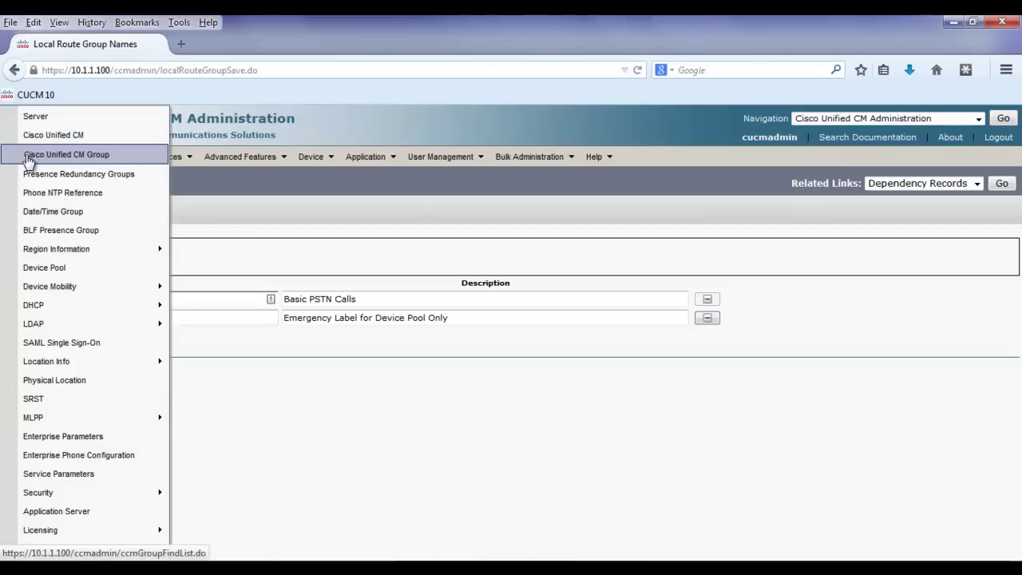
{"action": "left_click", "coordinate": [44, 268]}
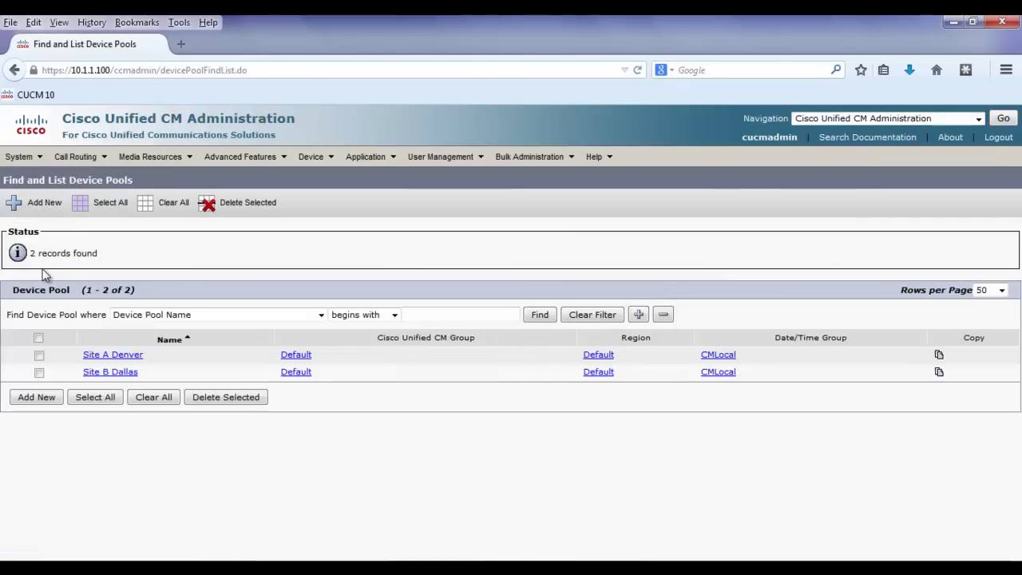
{"action": "left_click", "coordinate": [112, 358]}
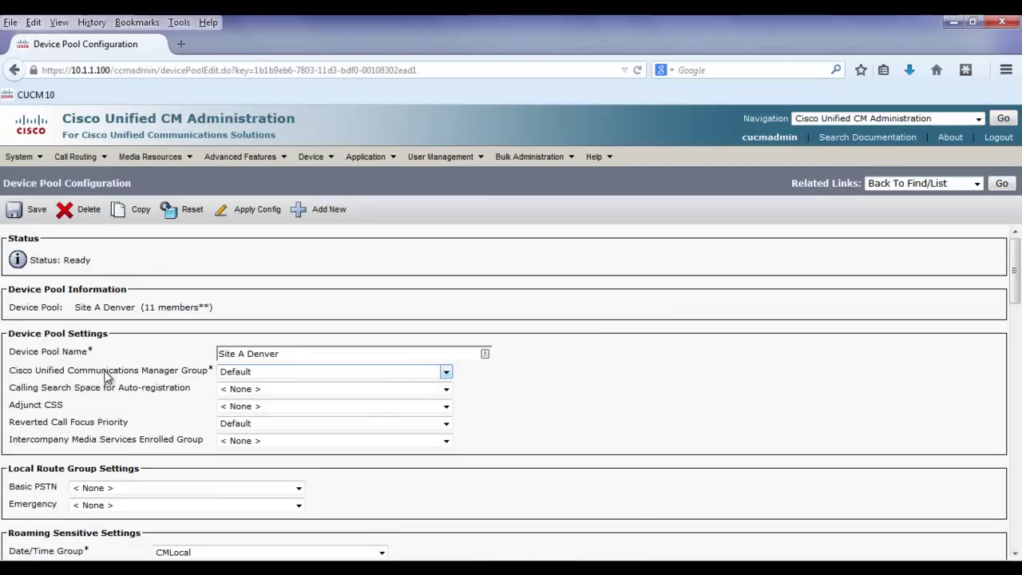
{"action": "left_click_drag", "start_coordinate": [54, 490], "coordinate": [24, 506]}
{"action": "left_click", "coordinate": [60, 486]}
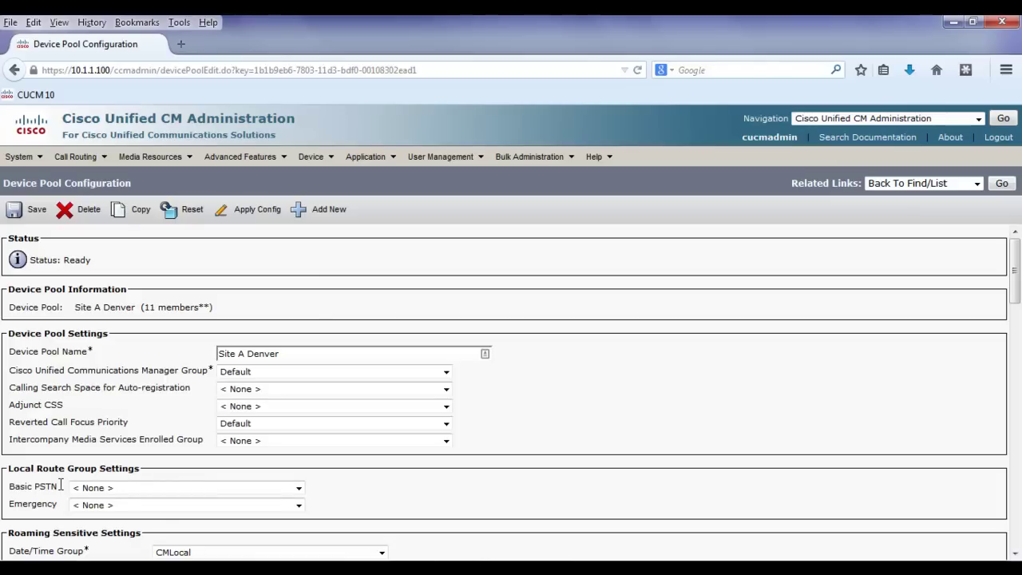
{"action": "left_click", "coordinate": [104, 490]}
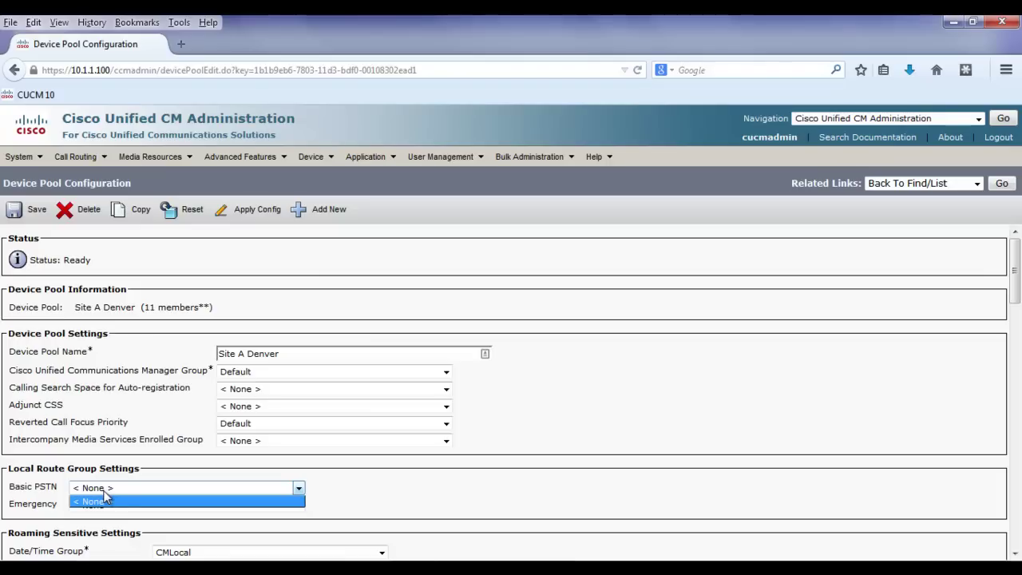
{"action": "left_click", "coordinate": [62, 486]}
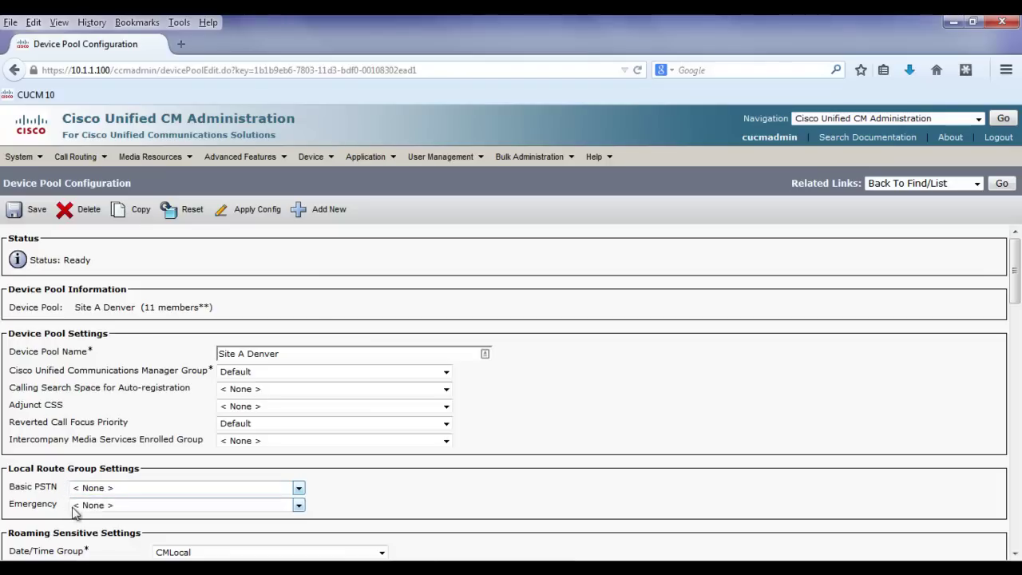
{"action": "left_click", "coordinate": [92, 508]}
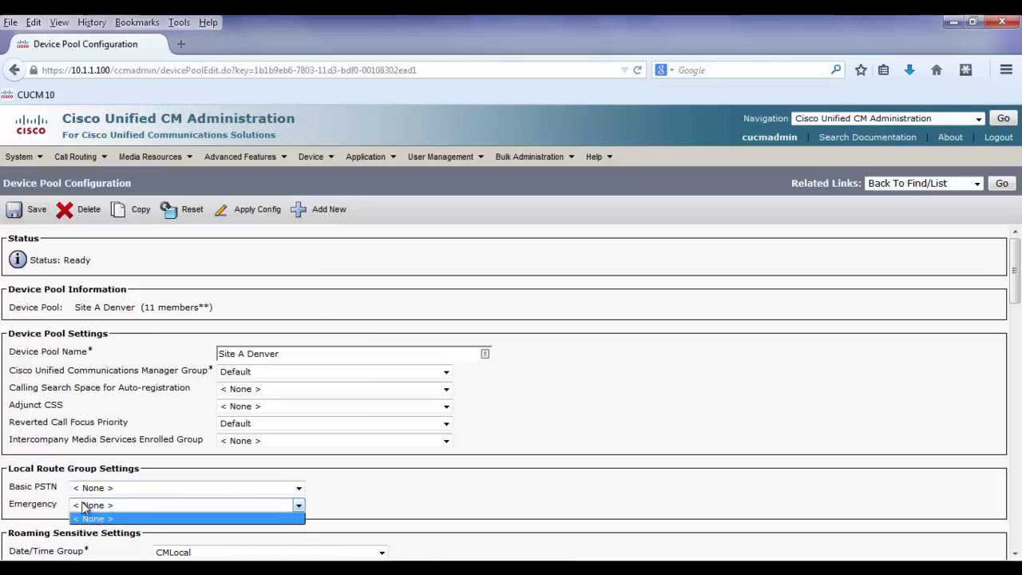
{"action": "left_click", "coordinate": [60, 502]}
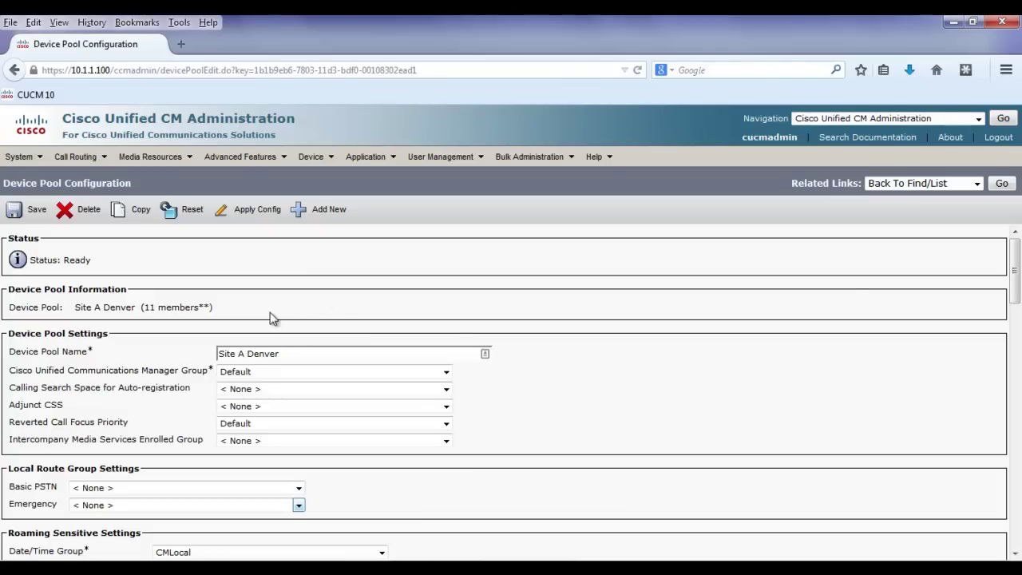
Return to the device pool list and open the Site B Dallas pool.
{"action": "left_click_drag", "start_coordinate": [295, 355], "coordinate": [249, 357]}
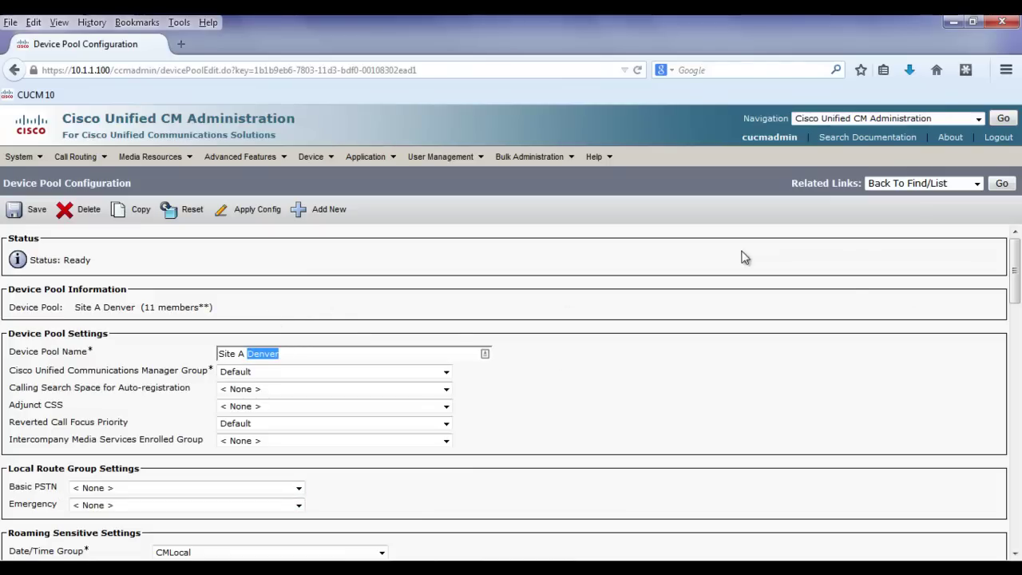
{"action": "left_click", "coordinate": [998, 186]}
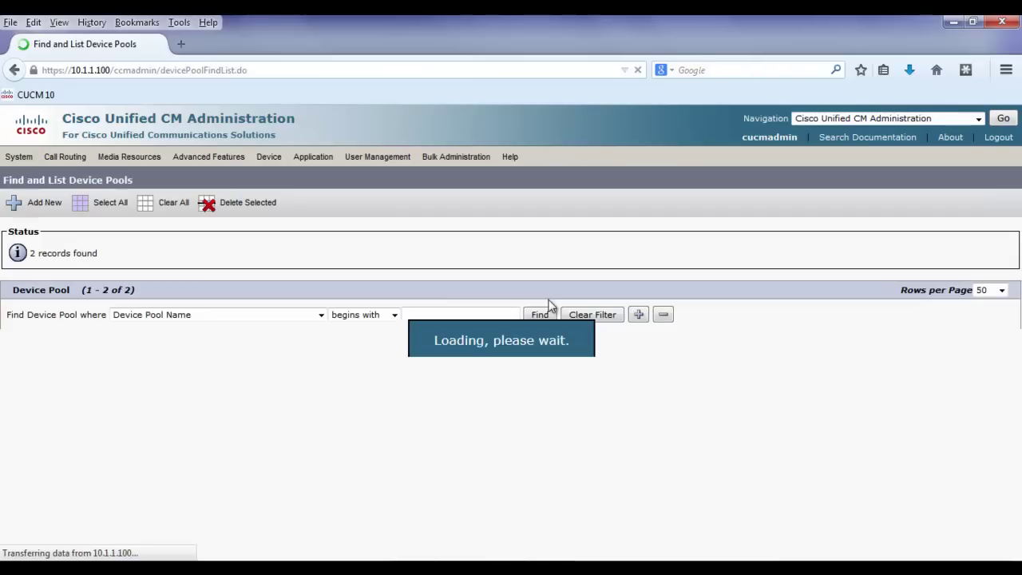
{"action": "left_click", "coordinate": [128, 372]}
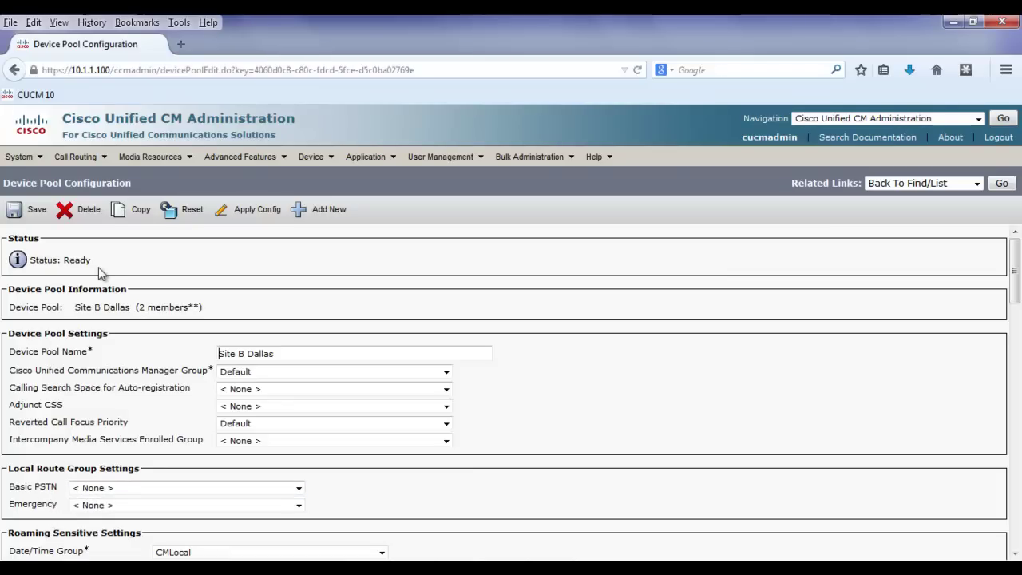
{"action": "mouse_move", "coordinate": [96, 164]}
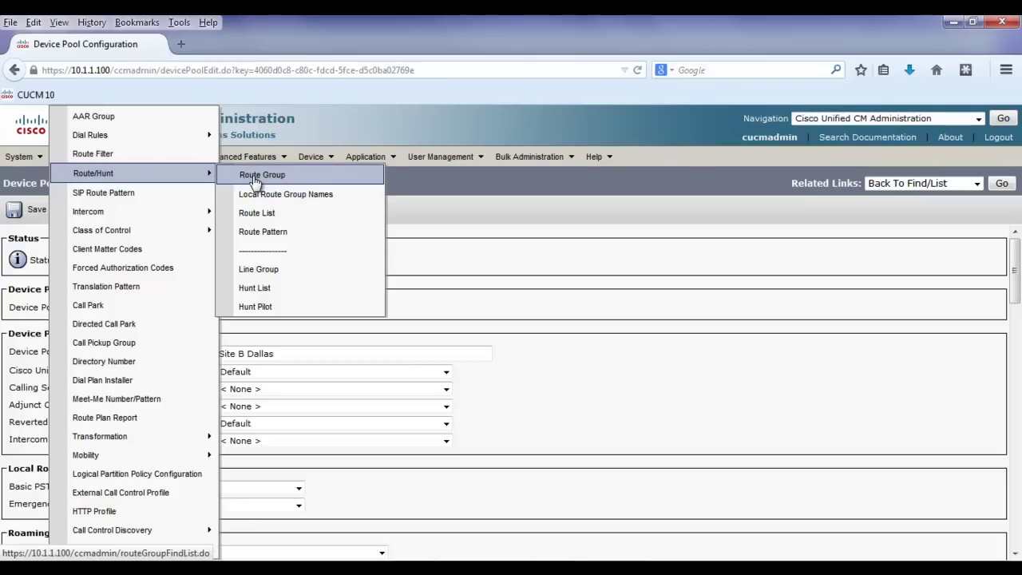
Search route groups again, glance at the gateway list, and return to Route Groups.
{"action": "left_click", "coordinate": [254, 177]}
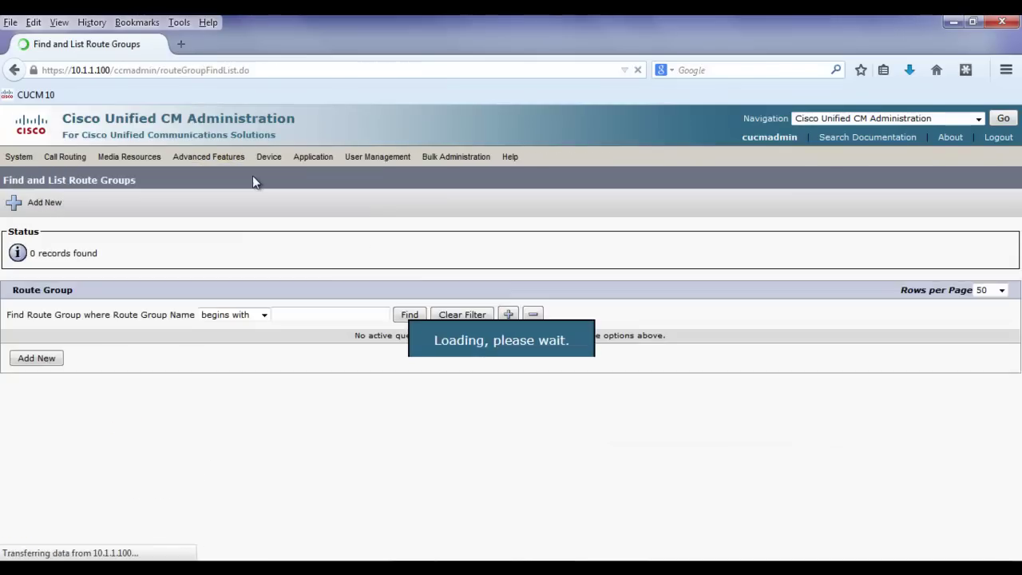
{"action": "left_click", "coordinate": [410, 316]}
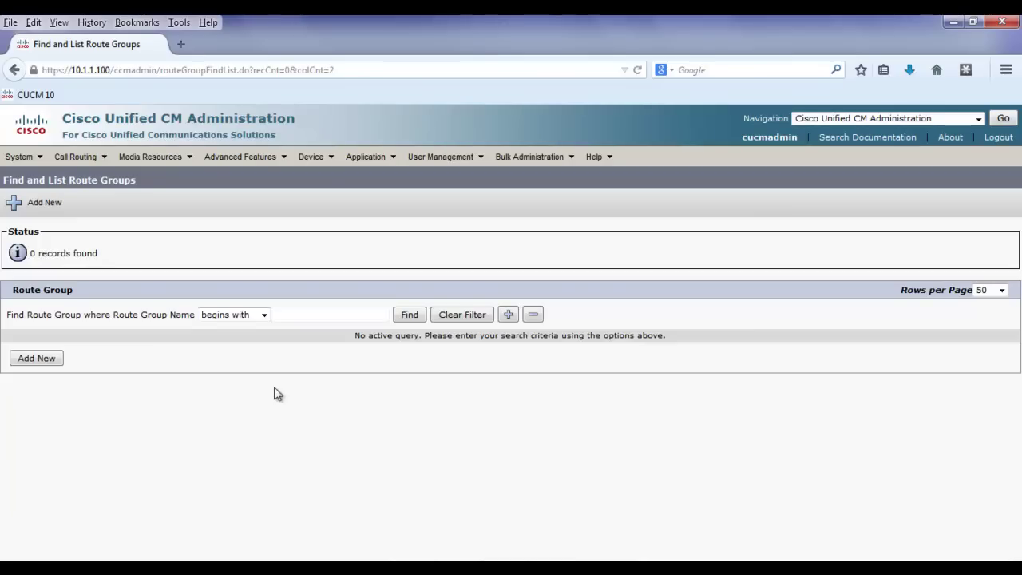
{"action": "left_click", "coordinate": [311, 155]}
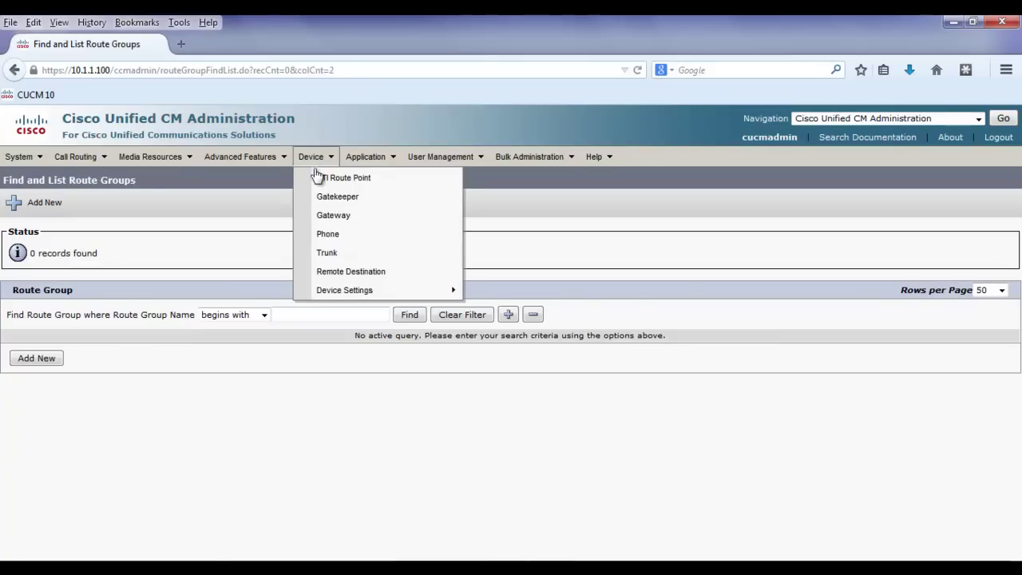
{"action": "left_click", "coordinate": [334, 223]}
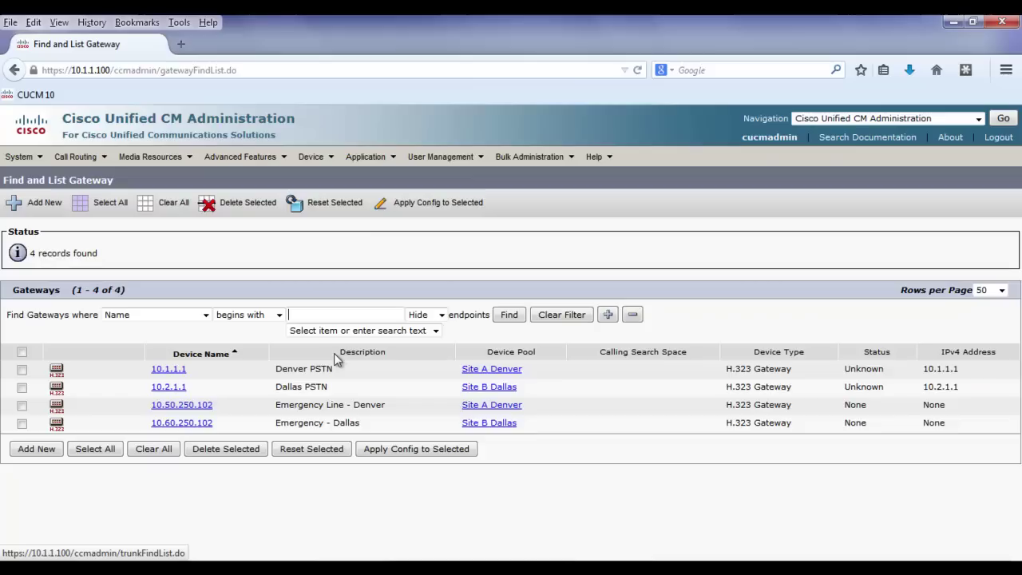
{"action": "mouse_move", "coordinate": [80, 156]}
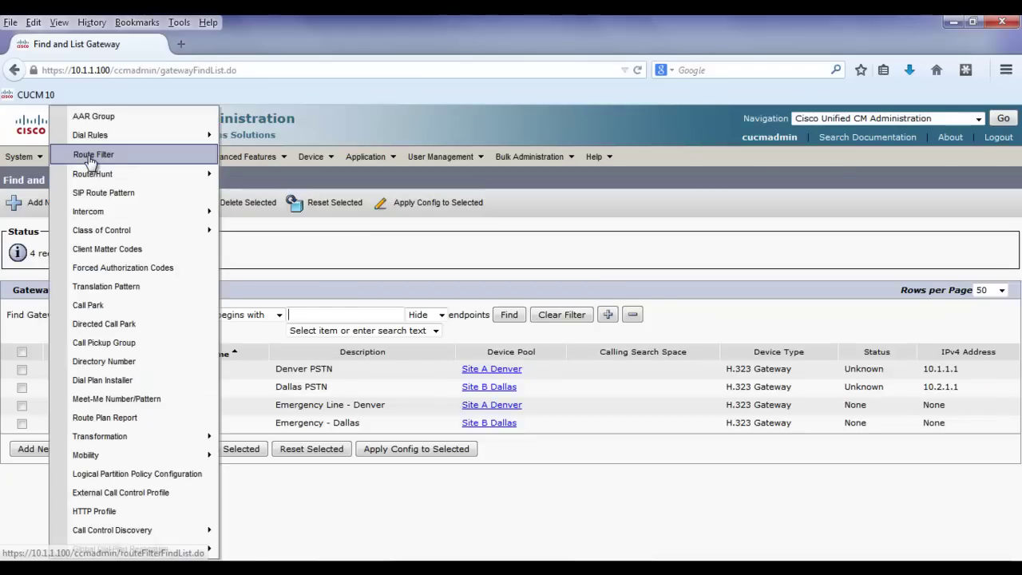
{"action": "mouse_move", "coordinate": [92, 176]}
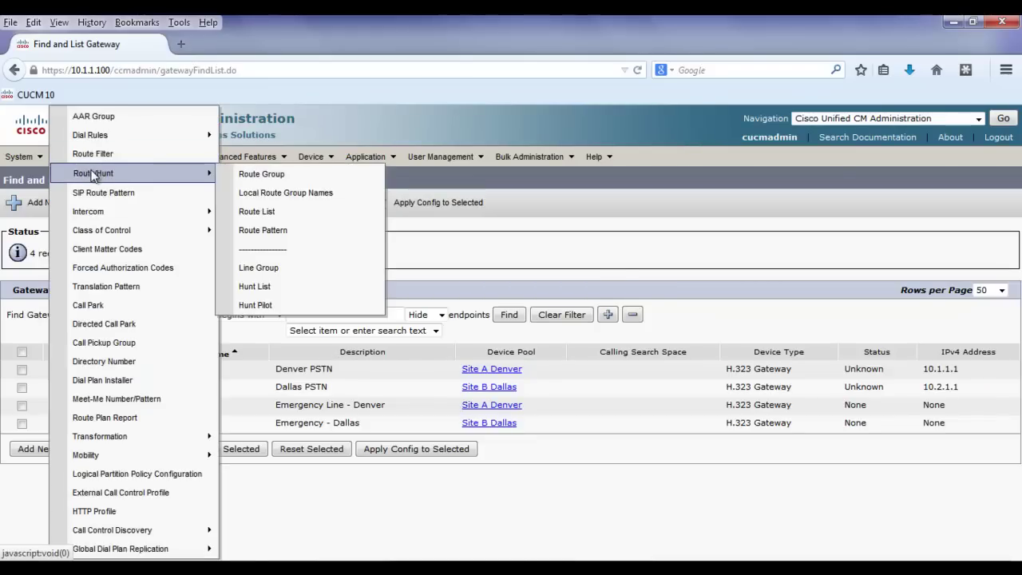
{"action": "left_click", "coordinate": [261, 180]}
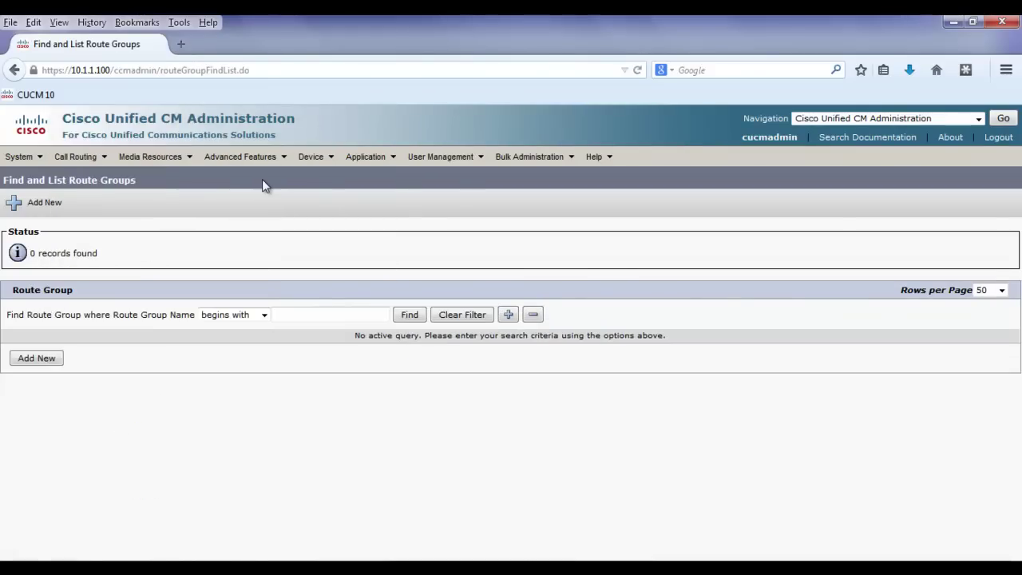
Create route group Denver-PSTN-RG with gateway 10.1.1.1 as its member and save.
{"action": "left_click", "coordinate": [44, 361]}
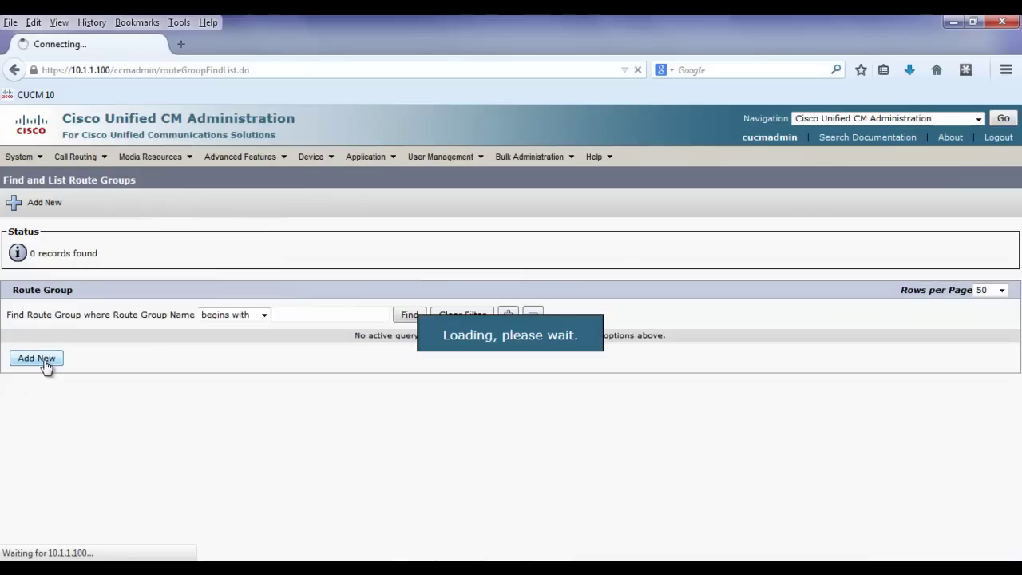
{"action": "left_click", "coordinate": [163, 308]}
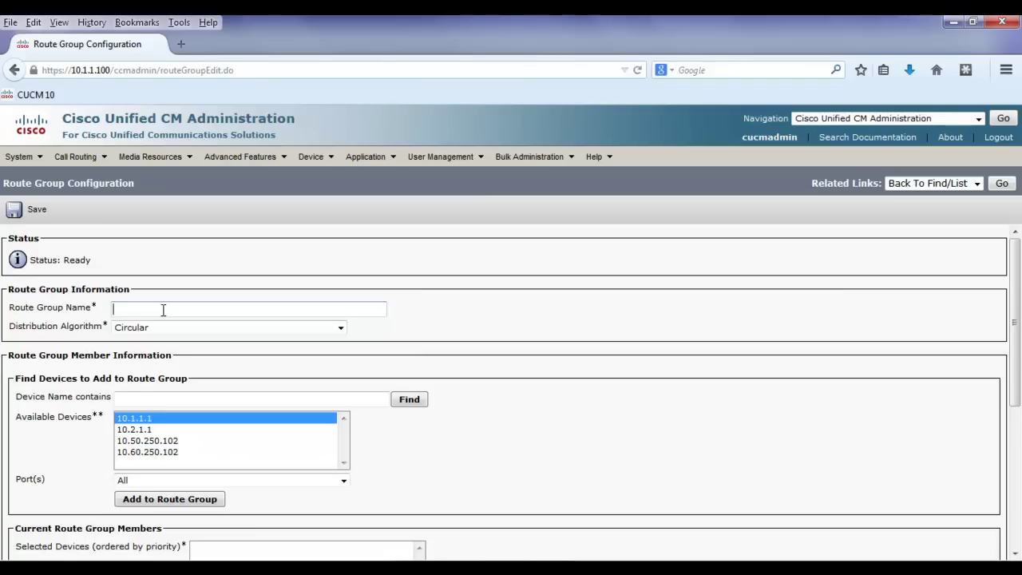
{"action": "type", "text": "Denver-PSTN"}
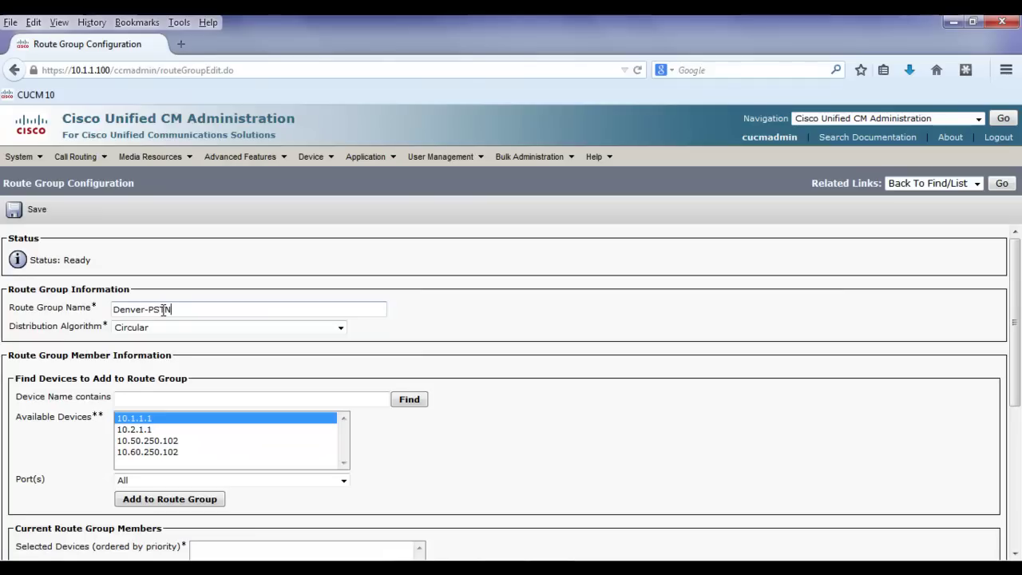
{"action": "type", "text": "-RG"}
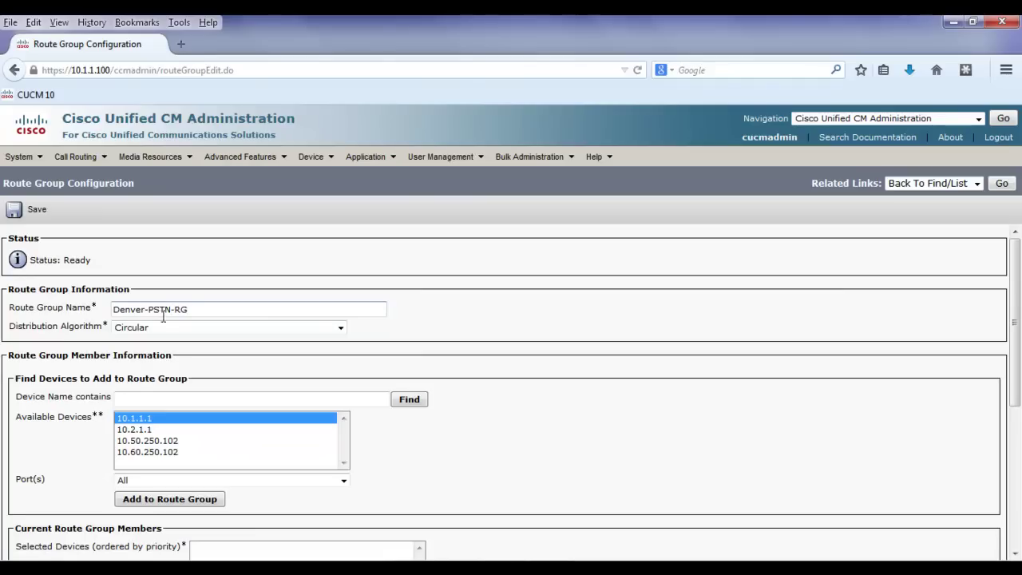
{"action": "left_click", "coordinate": [145, 423]}
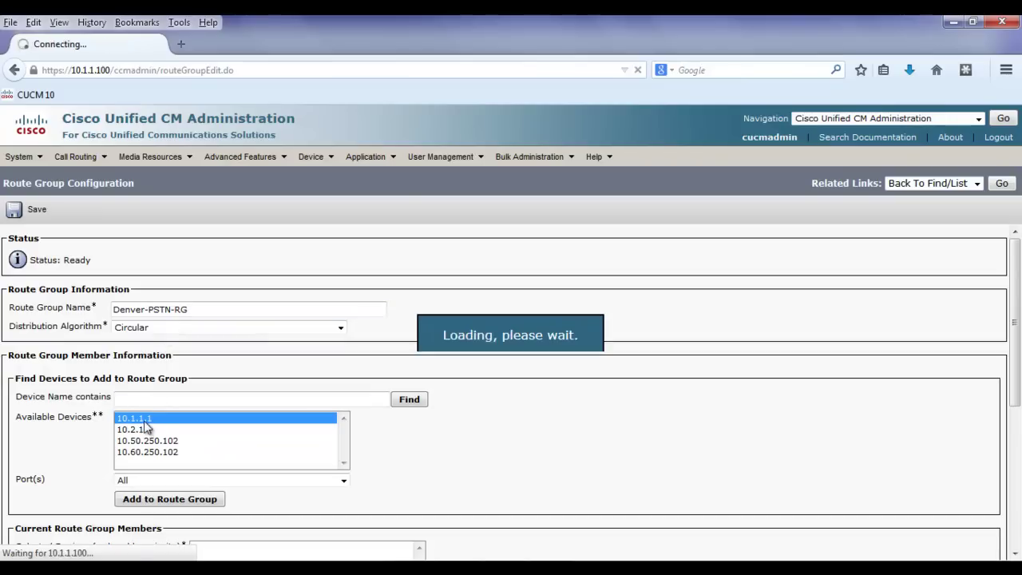
{"action": "left_click", "coordinate": [171, 500]}
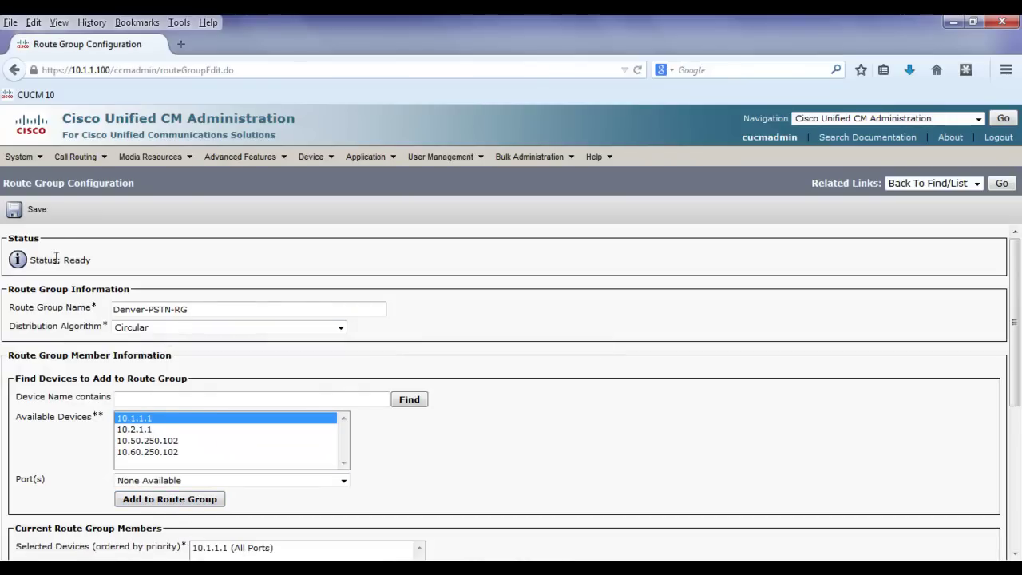
{"action": "left_click", "coordinate": [37, 214]}
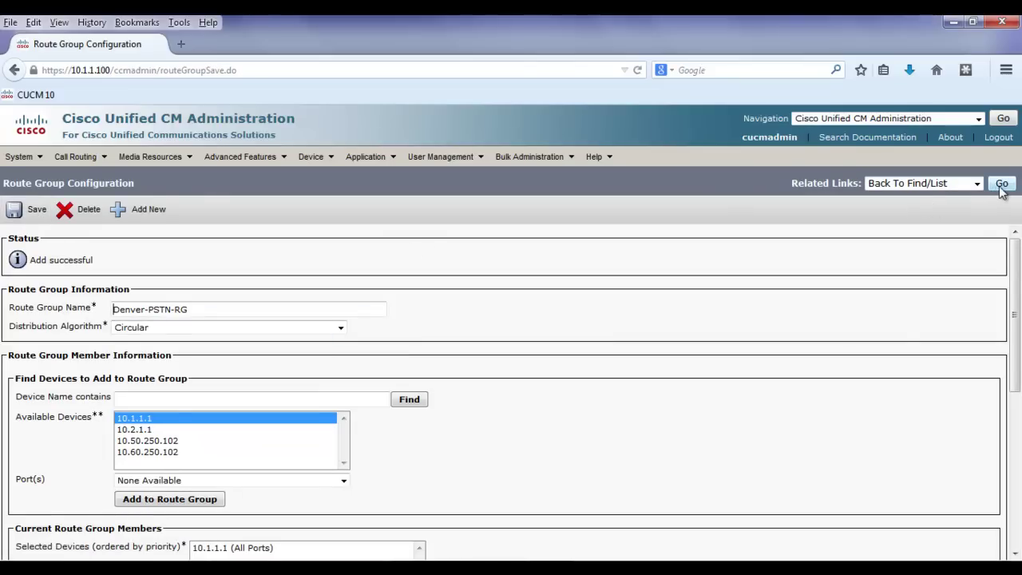
Create route group Denver-Emergency-Calls with member 10.50.250.102 and save it.
{"action": "left_click", "coordinate": [152, 215]}
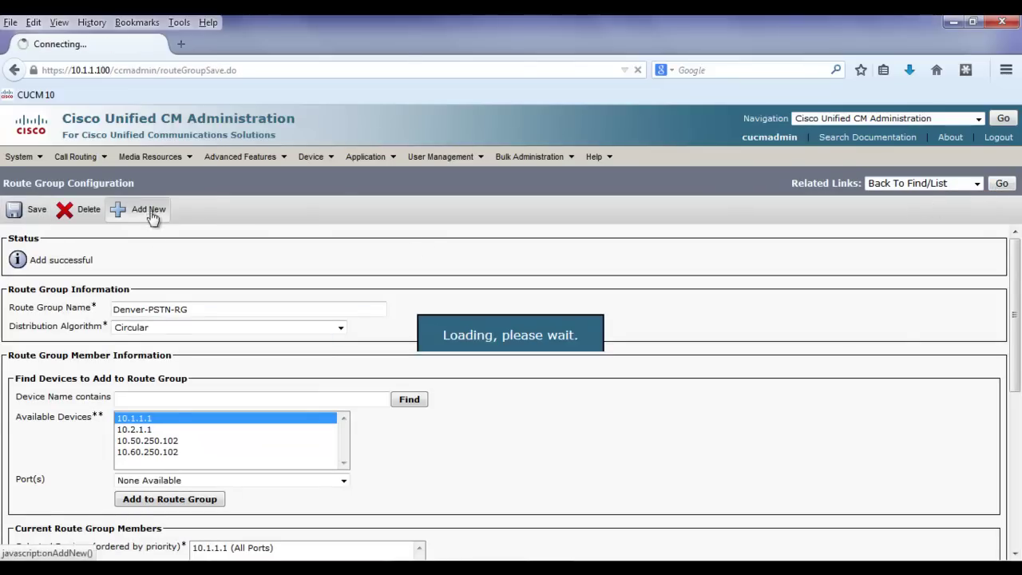
{"action": "left_click", "coordinate": [158, 309]}
{"action": "type", "text": "Denver"}
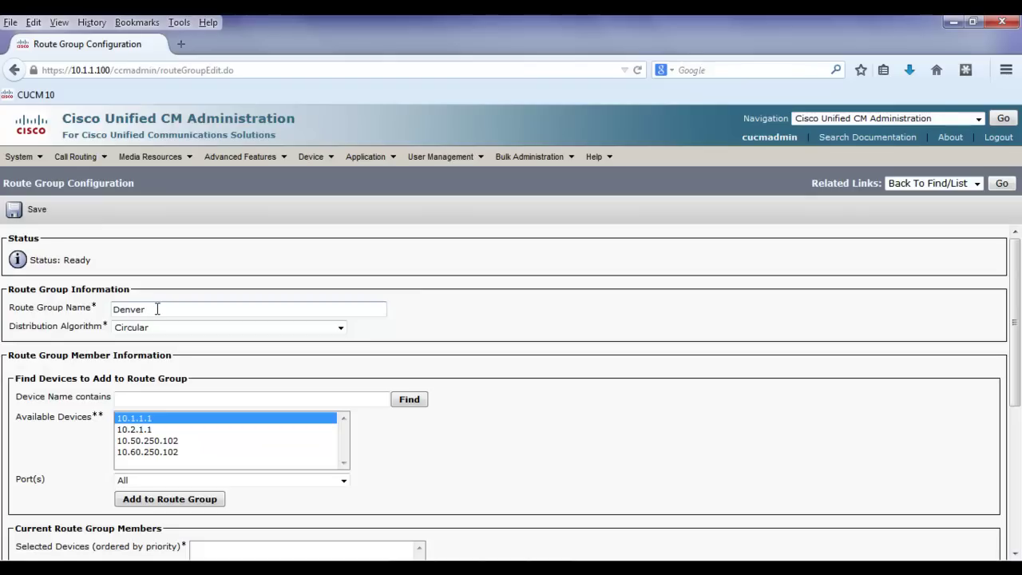
{"action": "type", "text": "-Energency-Calls"}
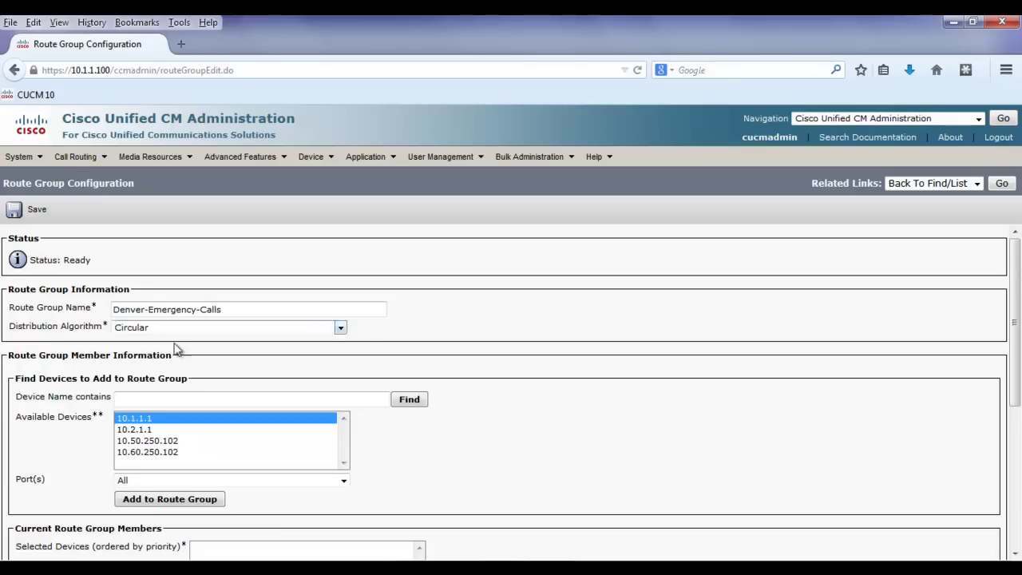
{"action": "left_click", "coordinate": [147, 442]}
{"action": "left_click", "coordinate": [174, 501]}
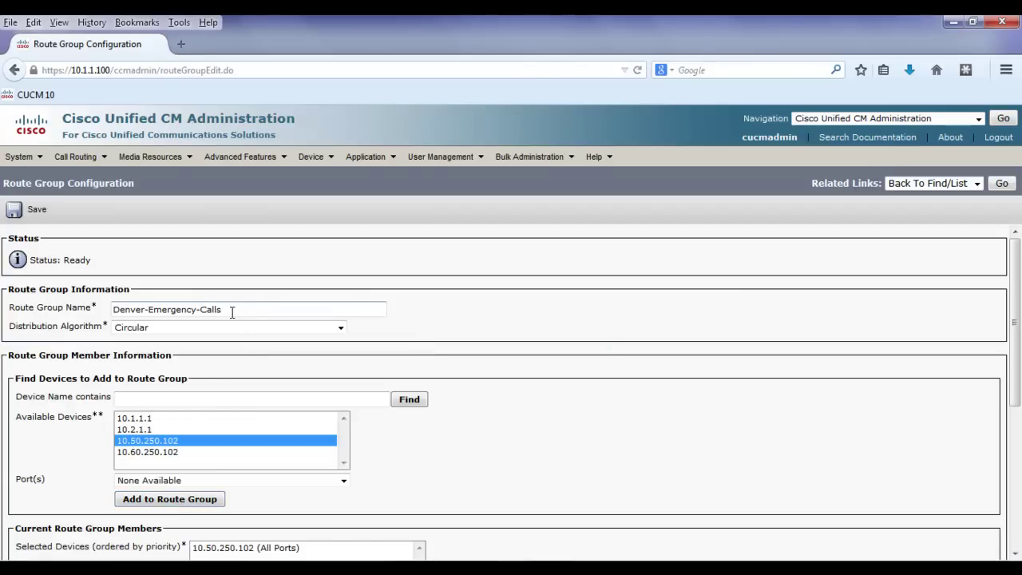
{"action": "left_click", "coordinate": [33, 213]}
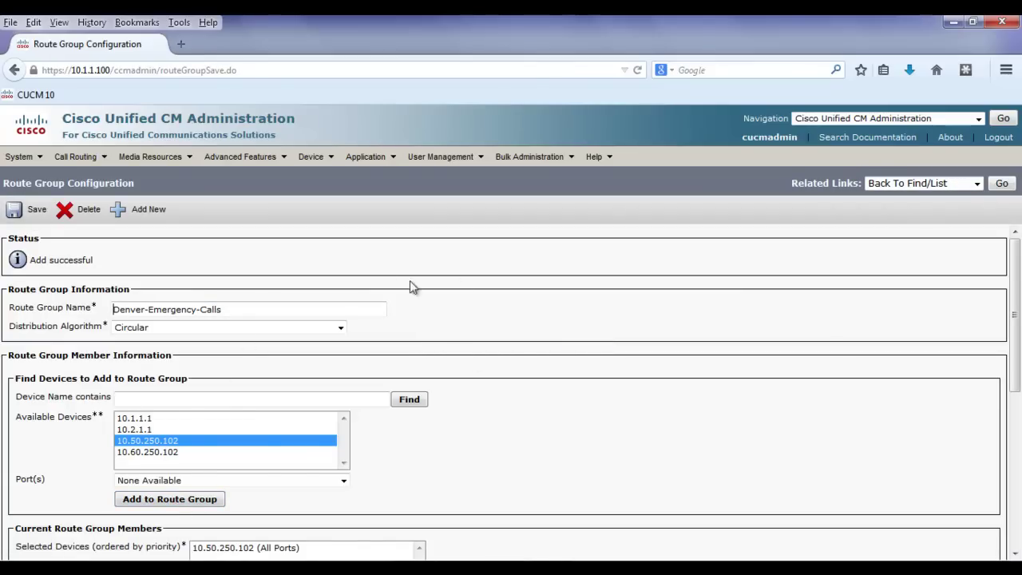
{"action": "left_click", "coordinate": [149, 210]}
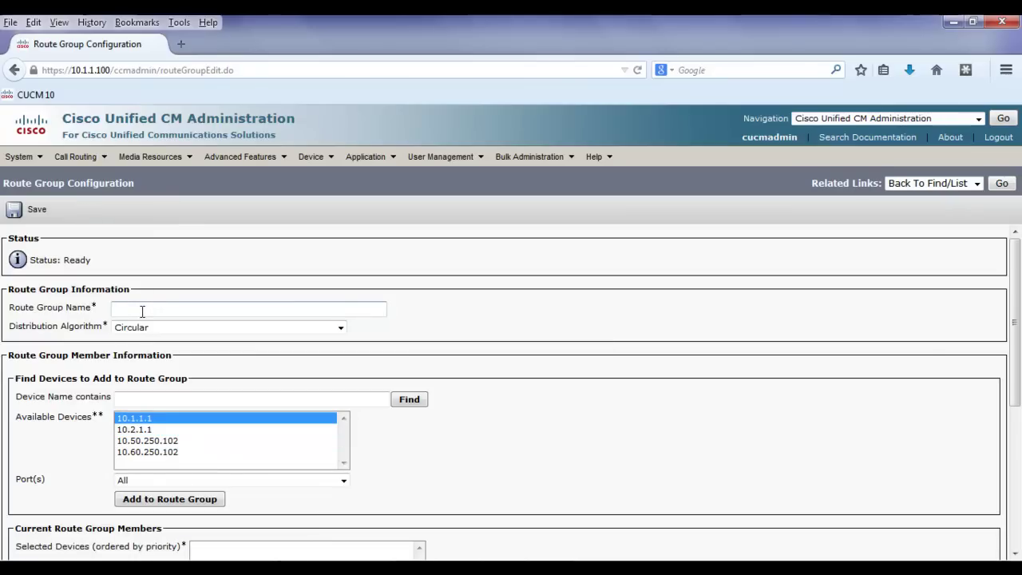
Name the route group Dallas-PSTN, add gateway 10.2.1.1, and save.
{"action": "type", "text": "Dallas-PSTN"}
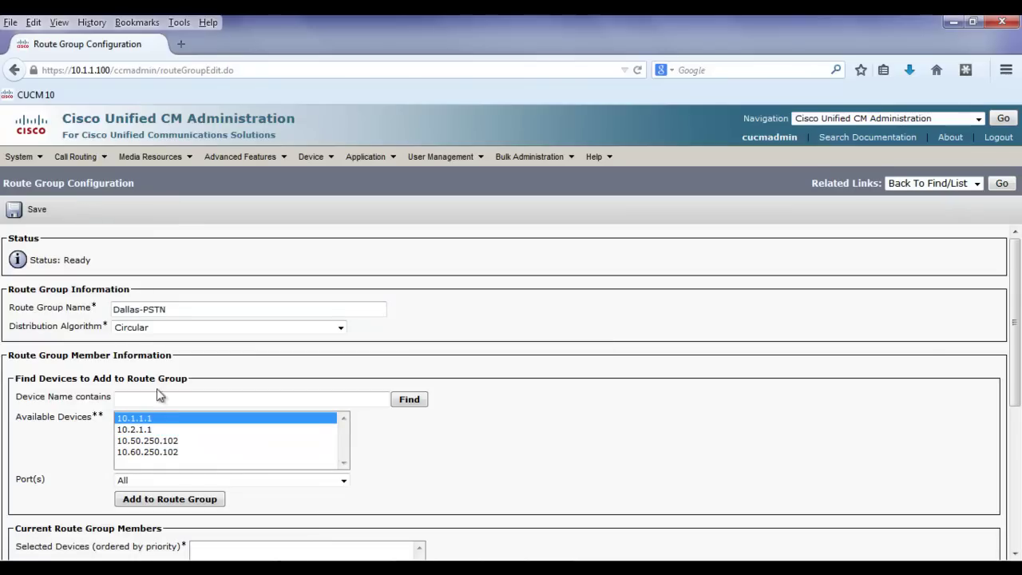
{"action": "left_click_drag", "start_coordinate": [187, 309], "coordinate": [100, 308]}
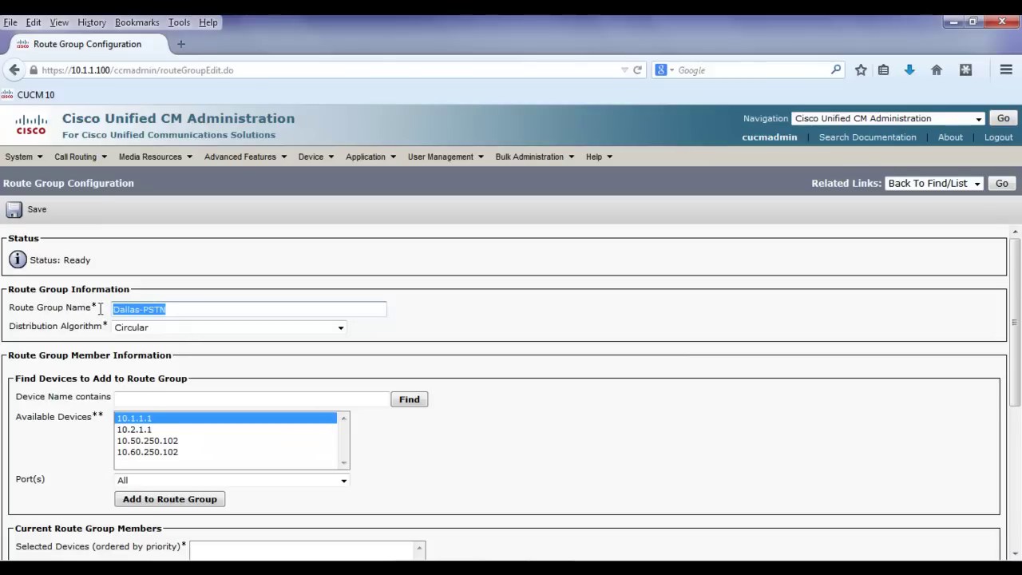
{"action": "left_click", "coordinate": [146, 431]}
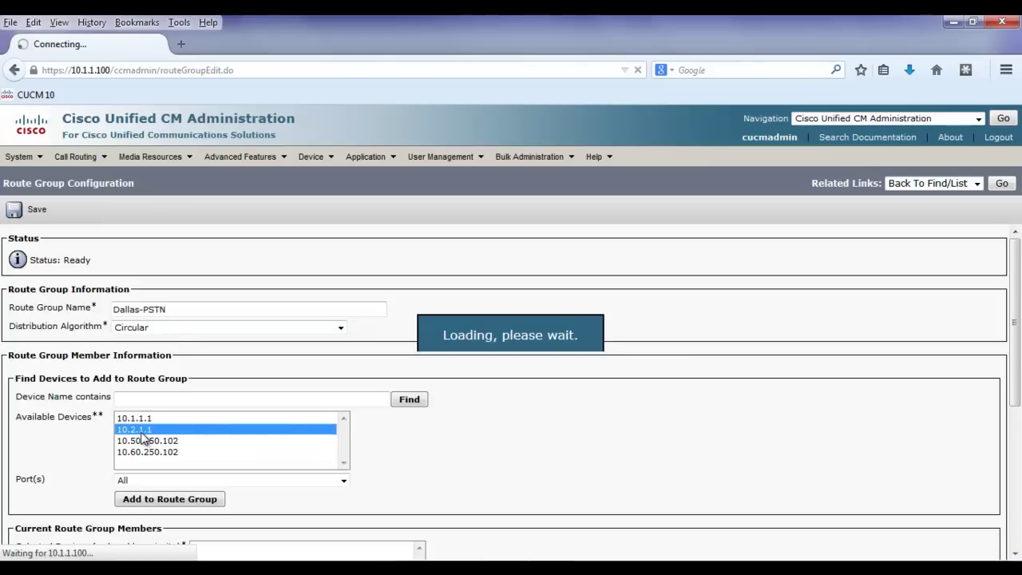
{"action": "left_click", "coordinate": [166, 499]}
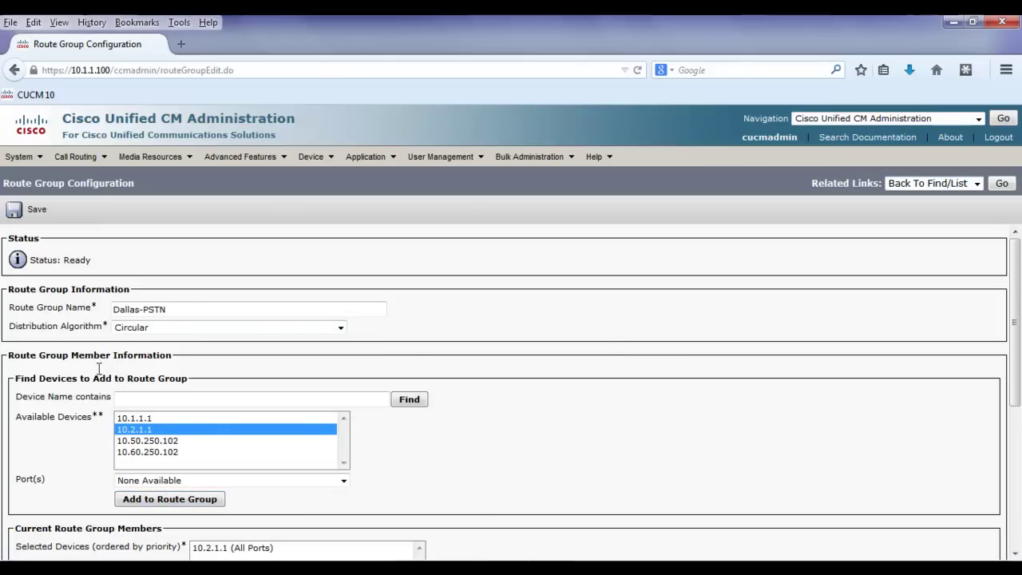
{"action": "left_click", "coordinate": [32, 214]}
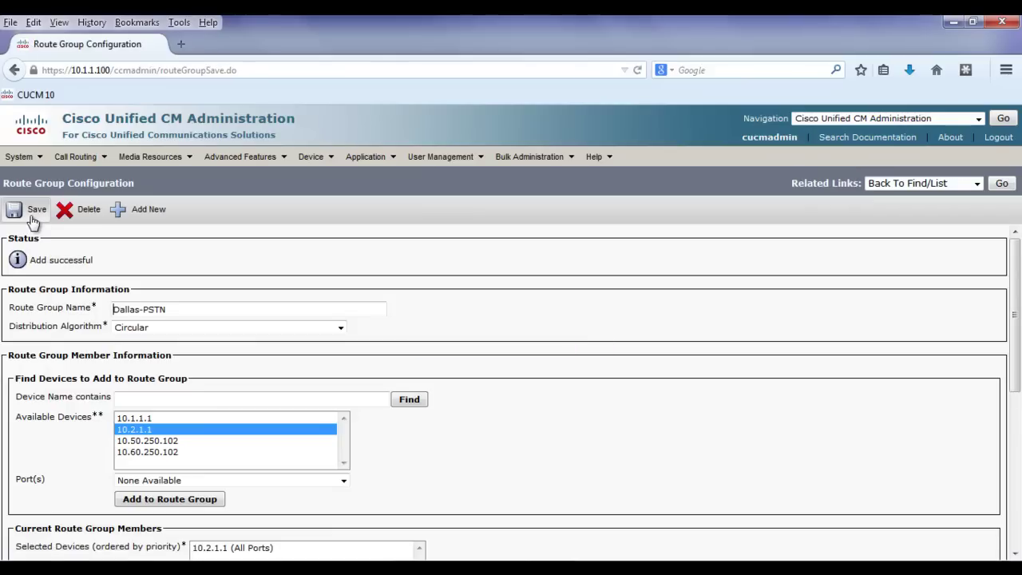
Create route group Dallas-Emergency with member 10.60.250.102 and save it.
{"action": "left_click", "coordinate": [145, 209]}
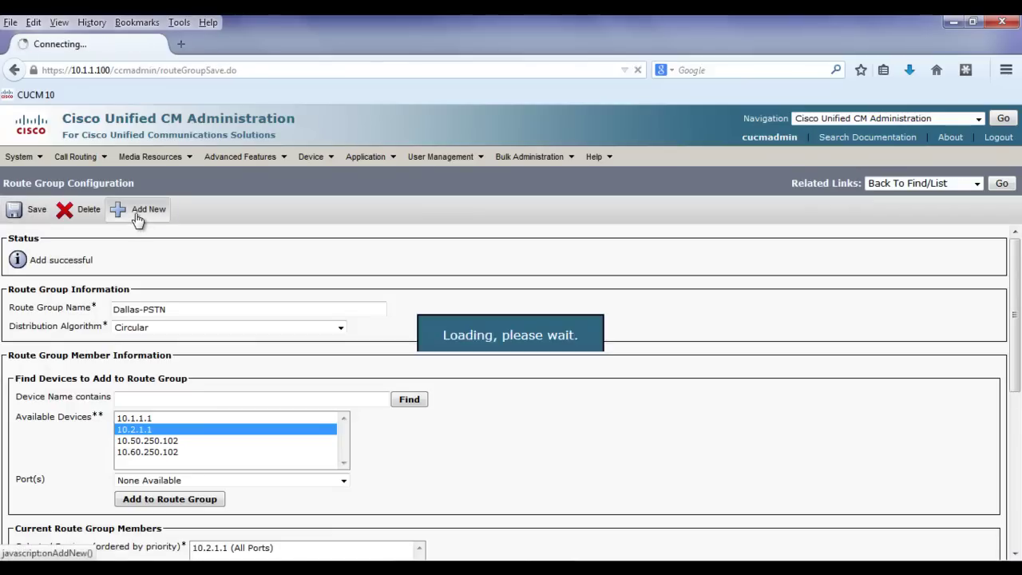
{"action": "left_click", "coordinate": [150, 309]}
{"action": "type", "text": "Dallas-"}
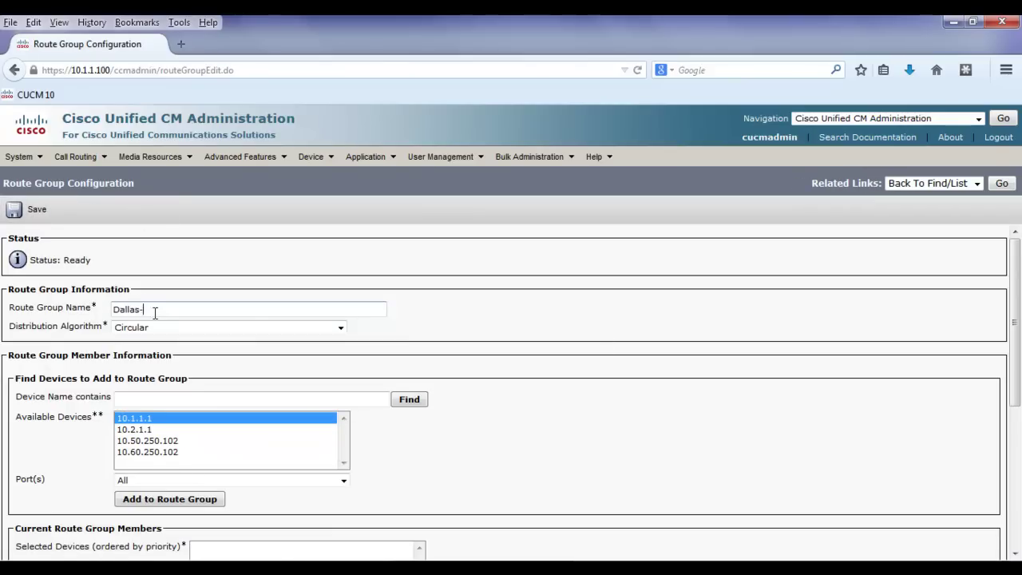
{"action": "type", "text": "Emergency"}
{"action": "left_click_drag", "start_coordinate": [189, 310], "coordinate": [112, 310]}
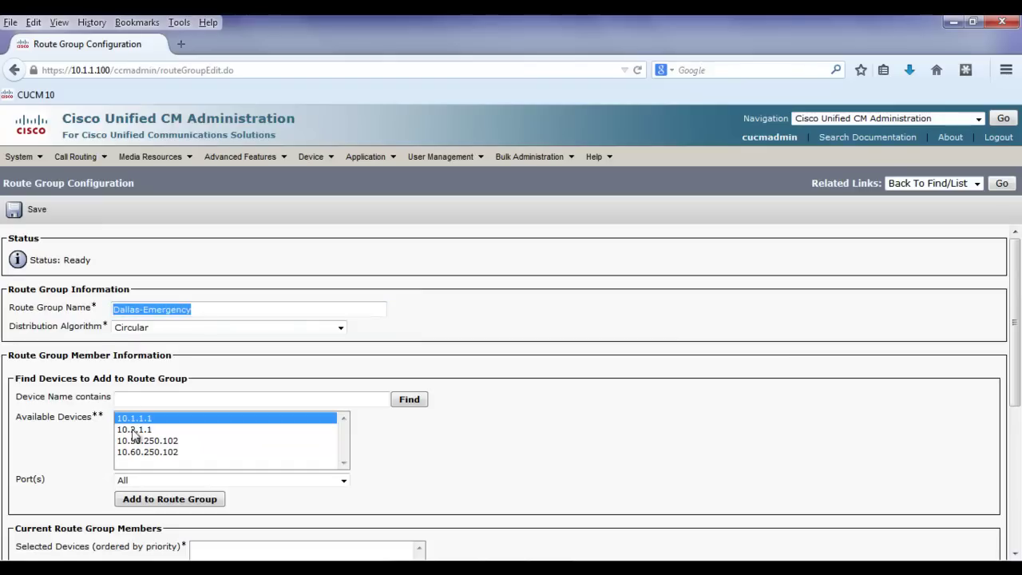
{"action": "left_click", "coordinate": [140, 452]}
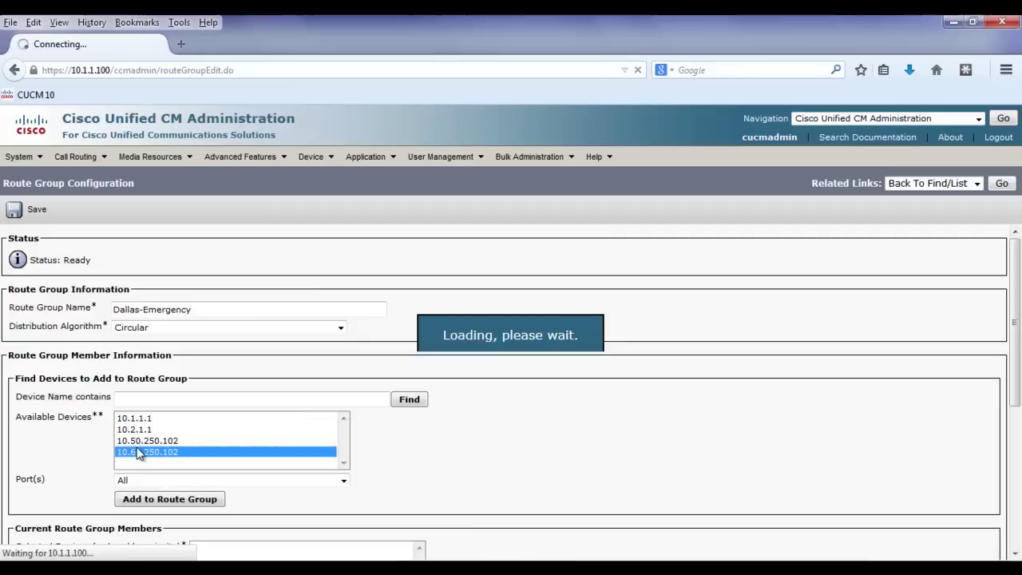
{"action": "left_click", "coordinate": [155, 504]}
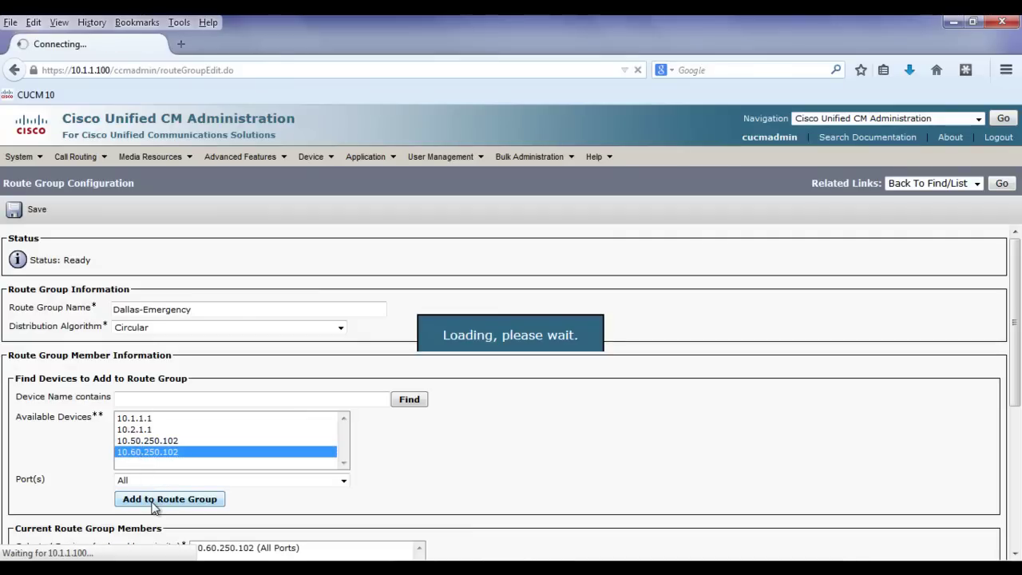
{"action": "left_click", "coordinate": [40, 214]}
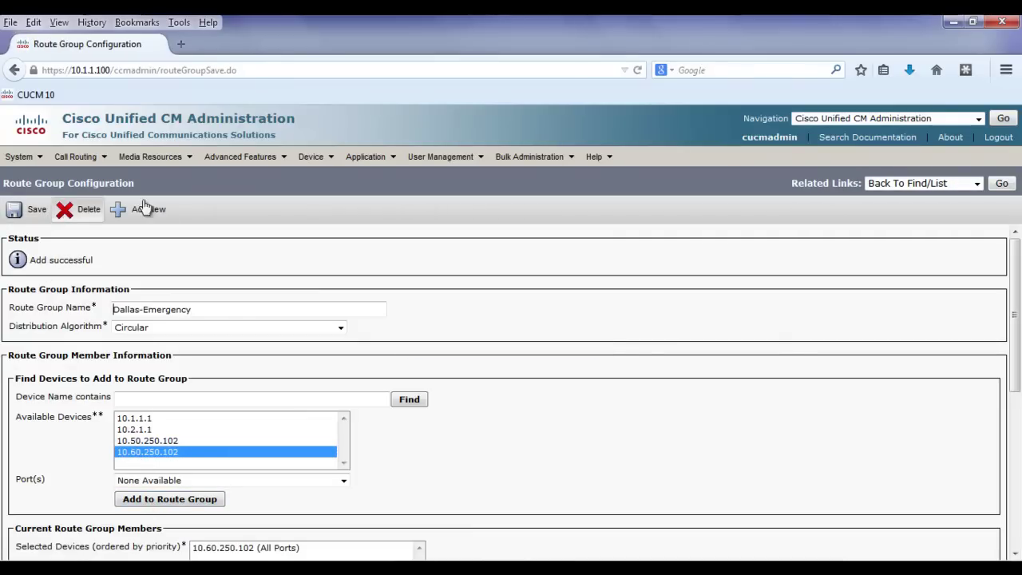
Return to the route group list, then search Route Lists, which has none yet.
{"action": "left_click", "coordinate": [1001, 185]}
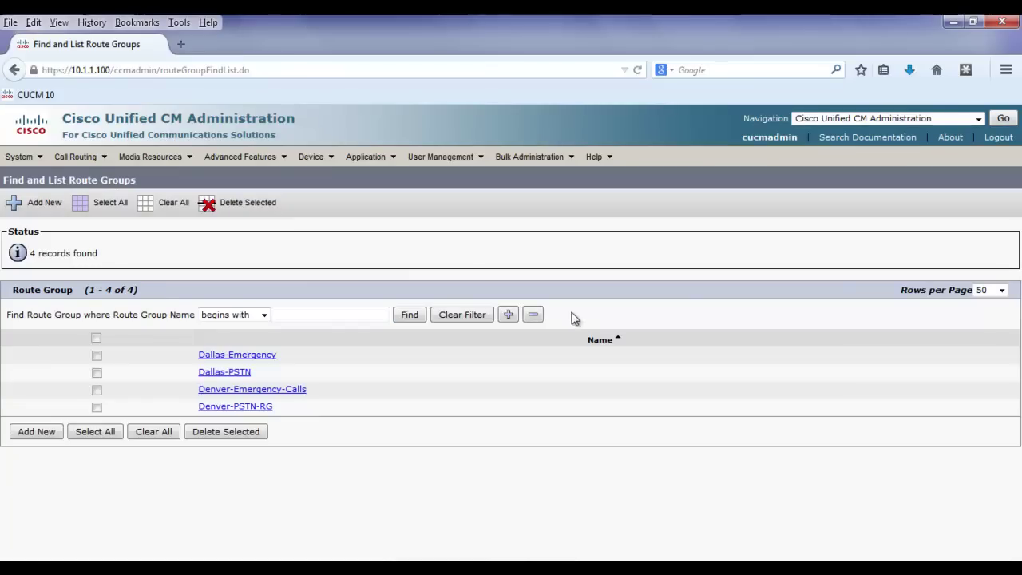
{"action": "left_click", "coordinate": [76, 156]}
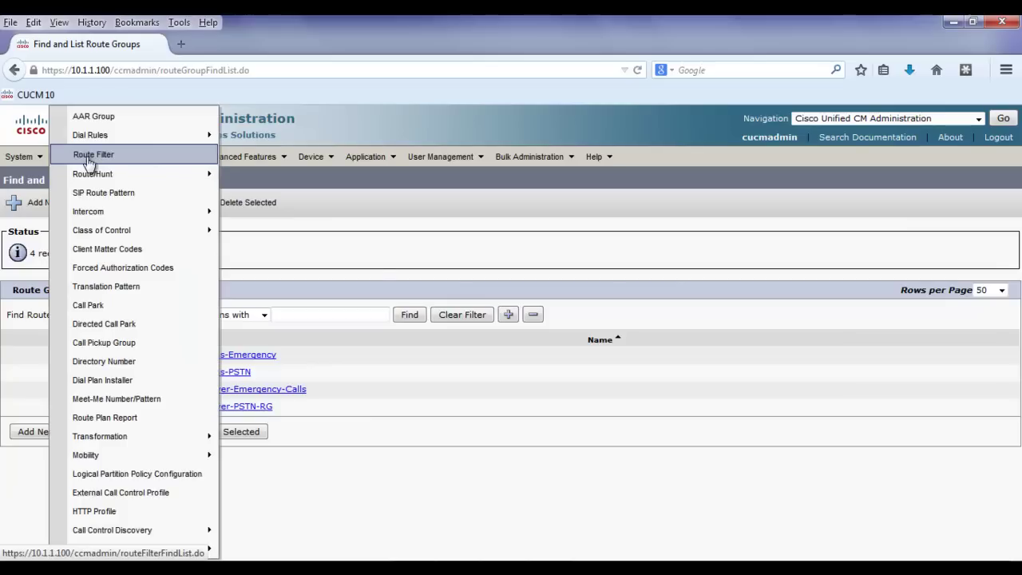
{"action": "mouse_move", "coordinate": [95, 175]}
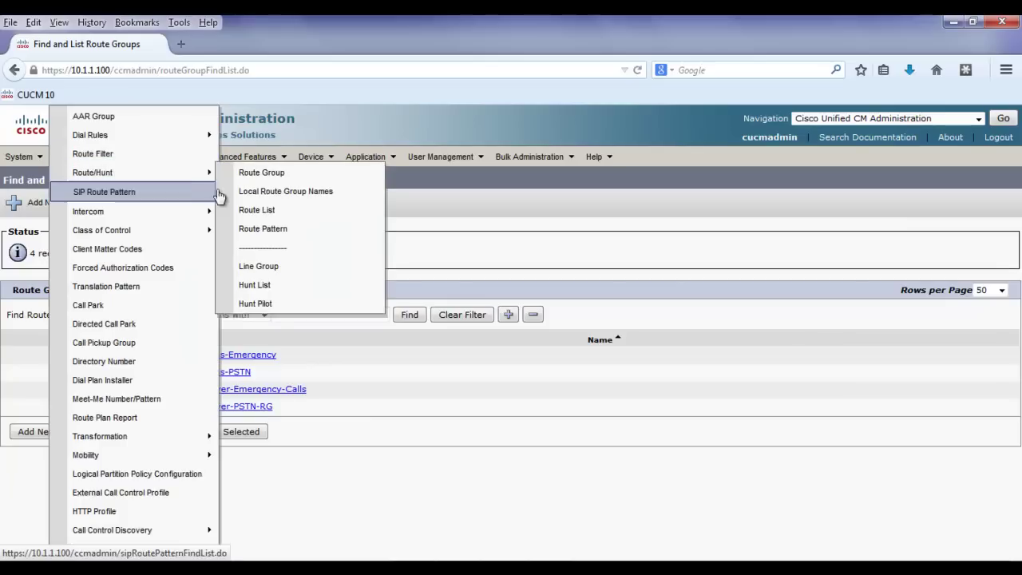
{"action": "left_click", "coordinate": [266, 214]}
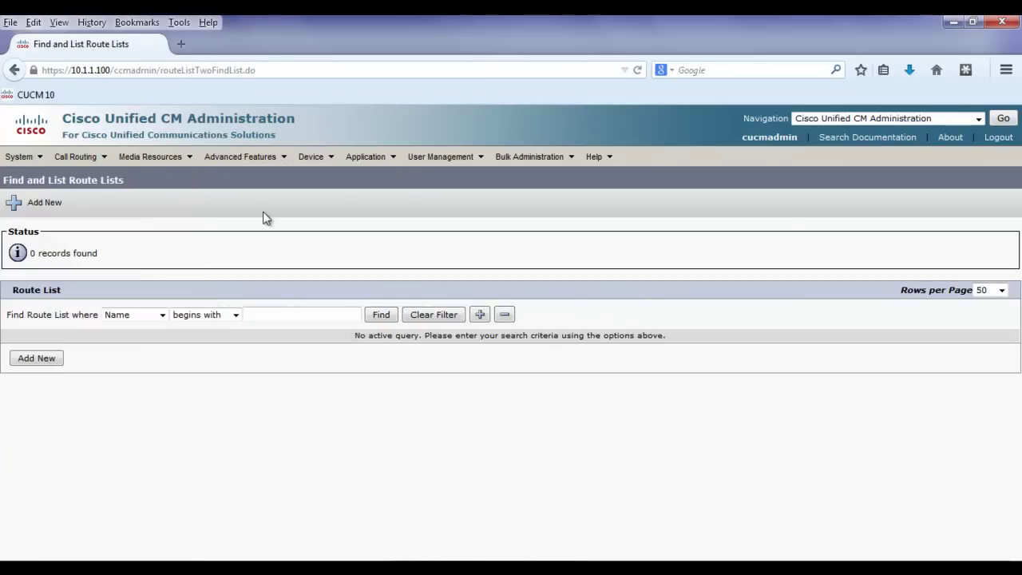
{"action": "left_click", "coordinate": [380, 316]}
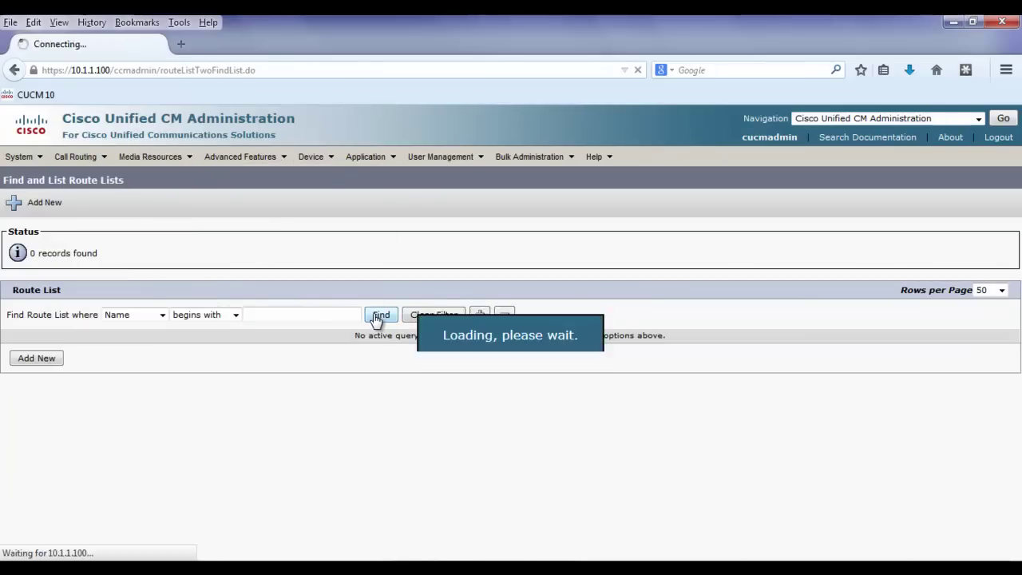
Start a new route list named General-PSTN-RL.
{"action": "left_click", "coordinate": [37, 358]}
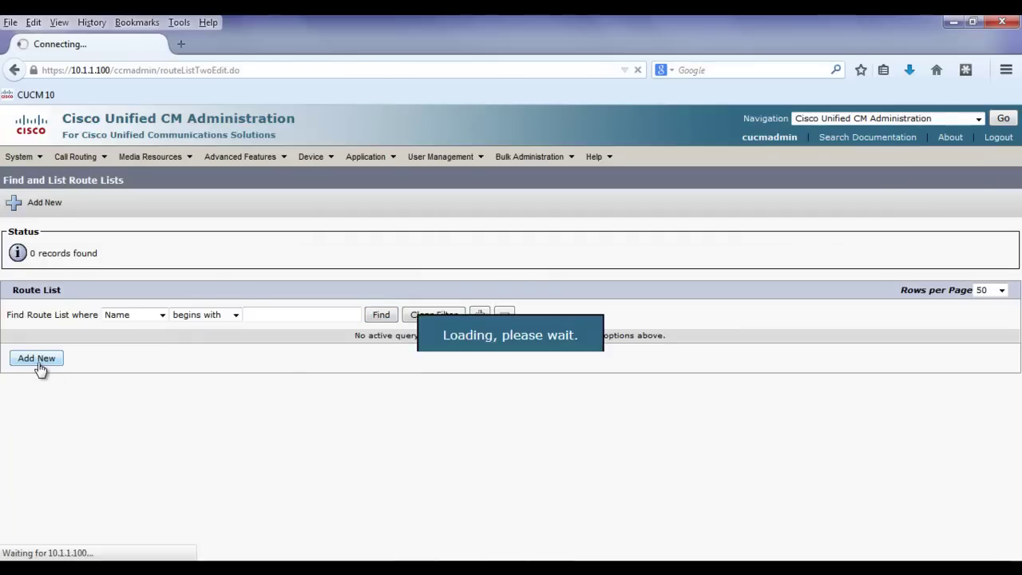
{"action": "left_click", "coordinate": [253, 328]}
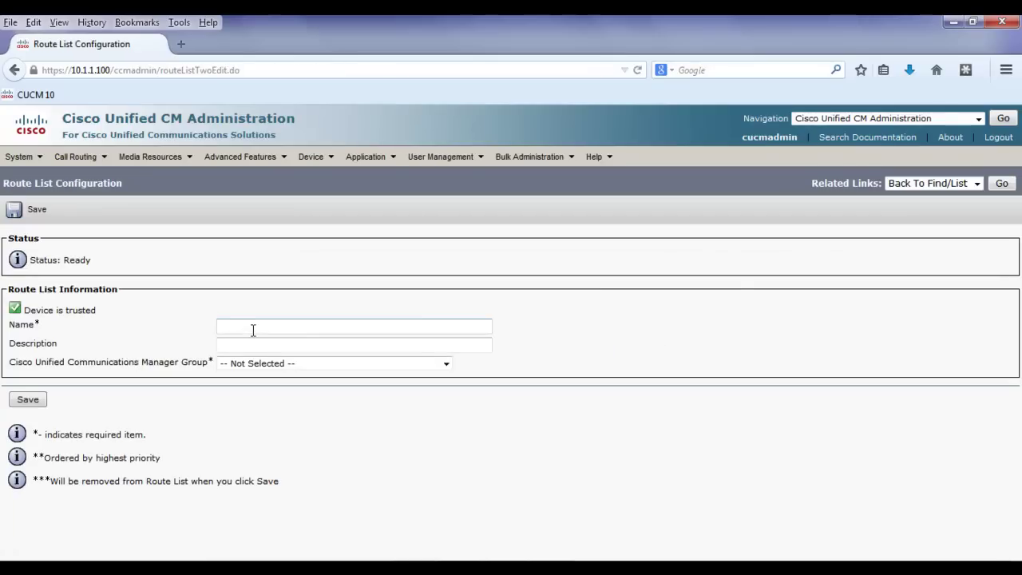
{"action": "type", "text": "Gen"}
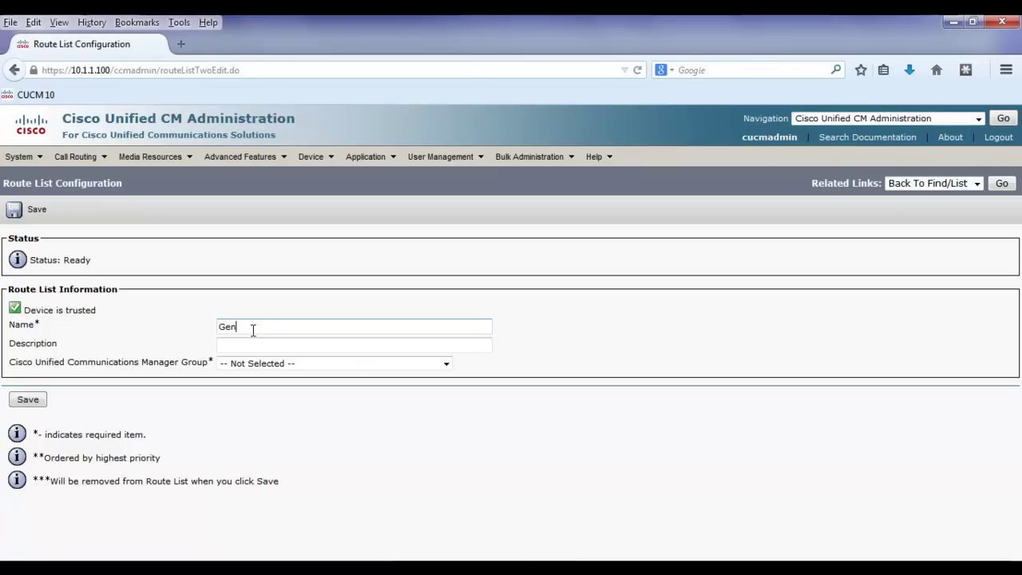
{"action": "type", "text": "eral-PSTN"}
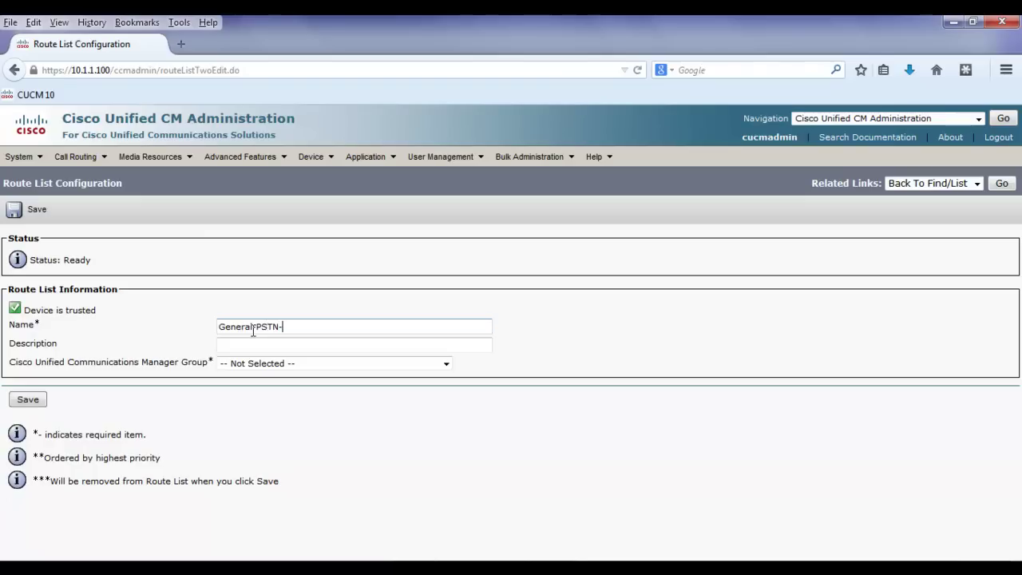
{"action": "type", "text": "-RL"}
Describe it as 'Basic PSTN Calls', pick the Default Communications Manager group, and save.
{"action": "left_click", "coordinate": [259, 343]}
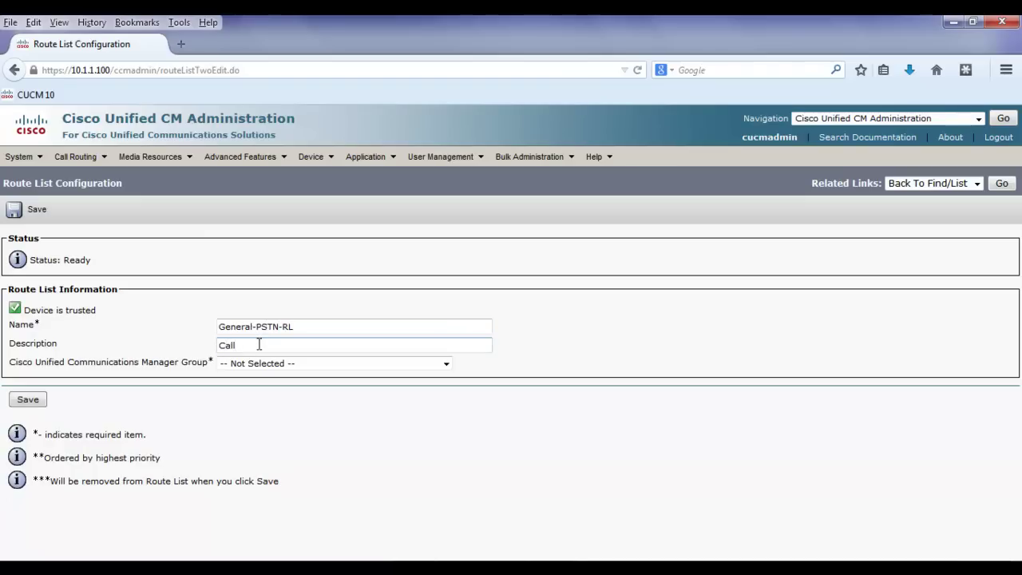
{"action": "type", "text": "Calls to"}
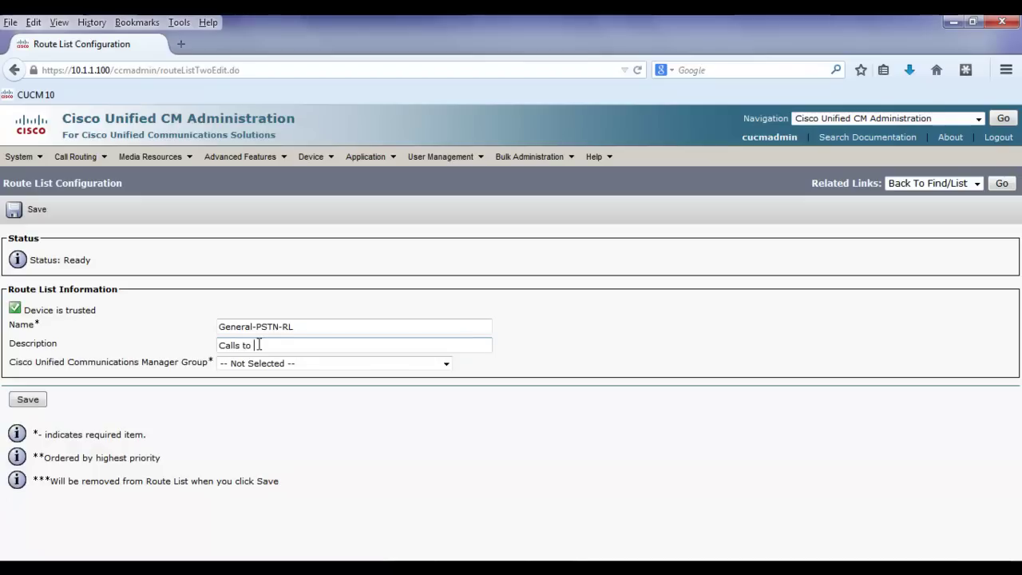
{"action": "key", "text": "BackSpace"}
{"action": "key", "text": "BackSpace"}
{"action": "key", "text": "BackSpace"}
{"action": "key", "text": "BackSpace"}
{"action": "key", "text": "BackSpace"}
{"action": "key", "text": "BackSpace"}
{"action": "key", "text": "BackSpace"}
{"action": "key", "text": "BackSpace"}
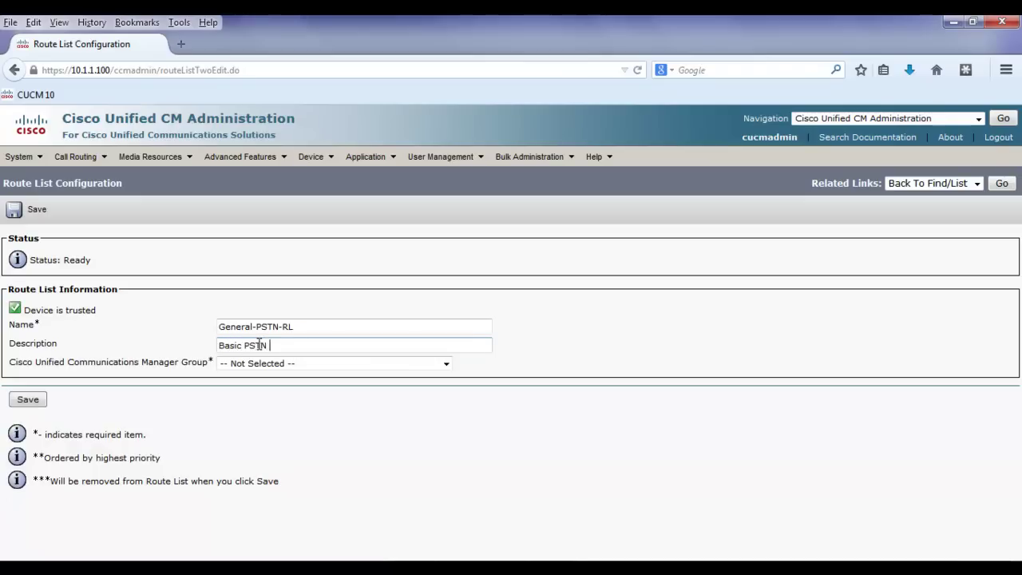
{"action": "type", "text": "Basic PSTN Calls"}
{"action": "key", "text": "Tab"}
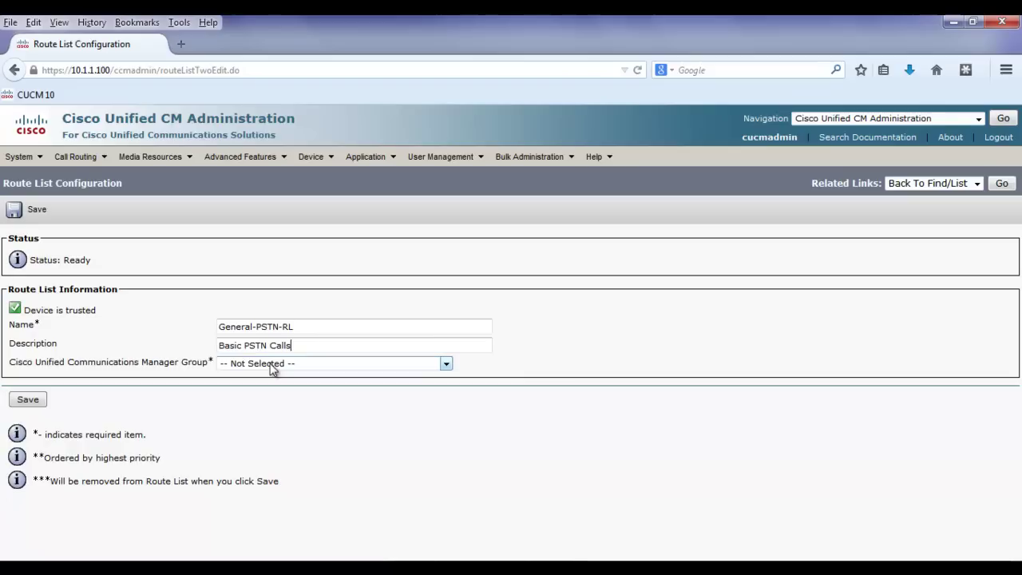
{"action": "left_click", "coordinate": [270, 364]}
{"action": "left_click", "coordinate": [256, 389]}
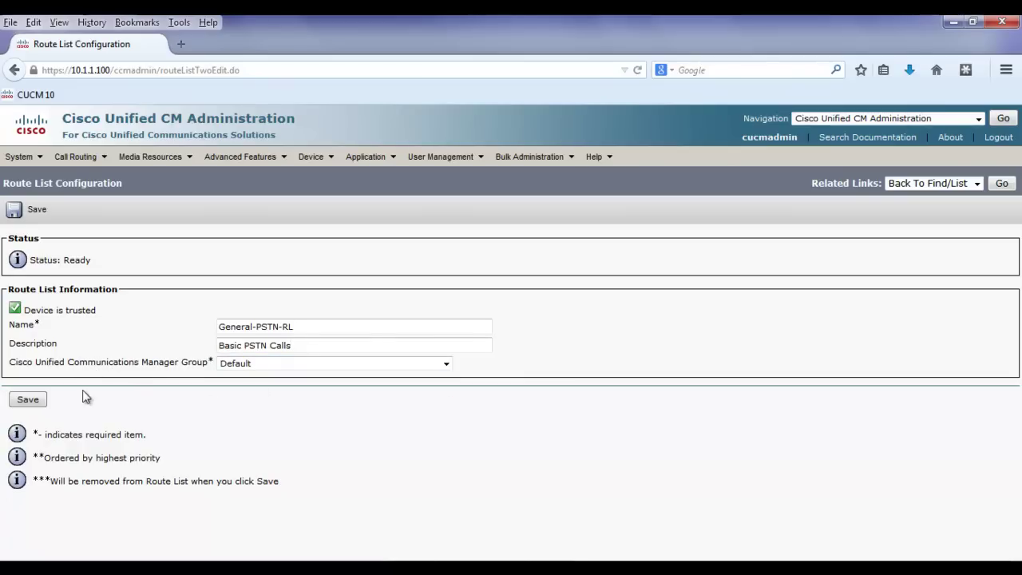
{"action": "left_click", "coordinate": [40, 407]}
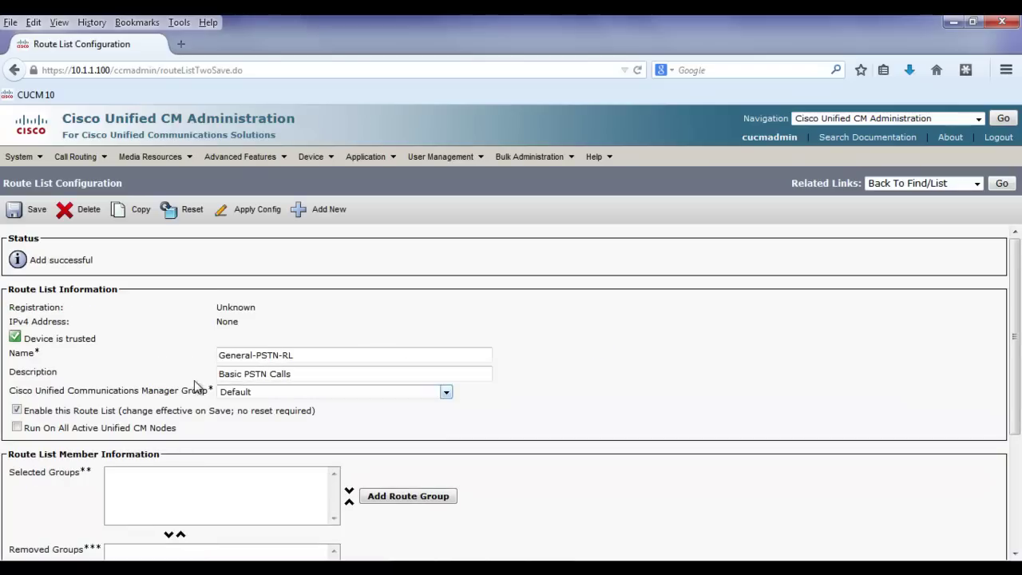
Add Basic PSTN (Local Route Group) to General-PSTN-RL, save, and confirm with OK.
{"action": "left_click", "coordinate": [293, 356]}
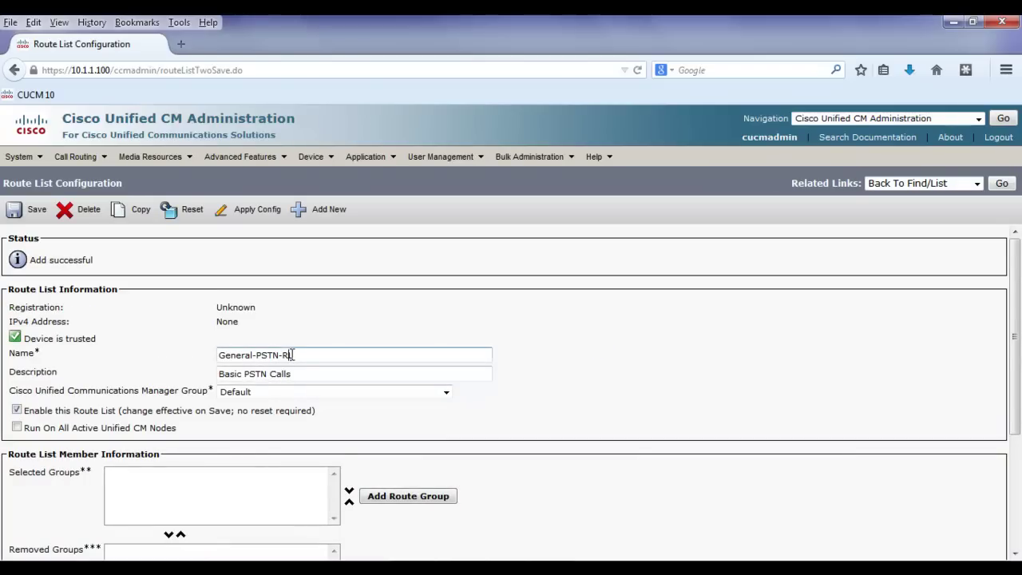
{"action": "left_click_drag", "start_coordinate": [293, 356], "coordinate": [214, 356]}
{"action": "left_click", "coordinate": [192, 364]}
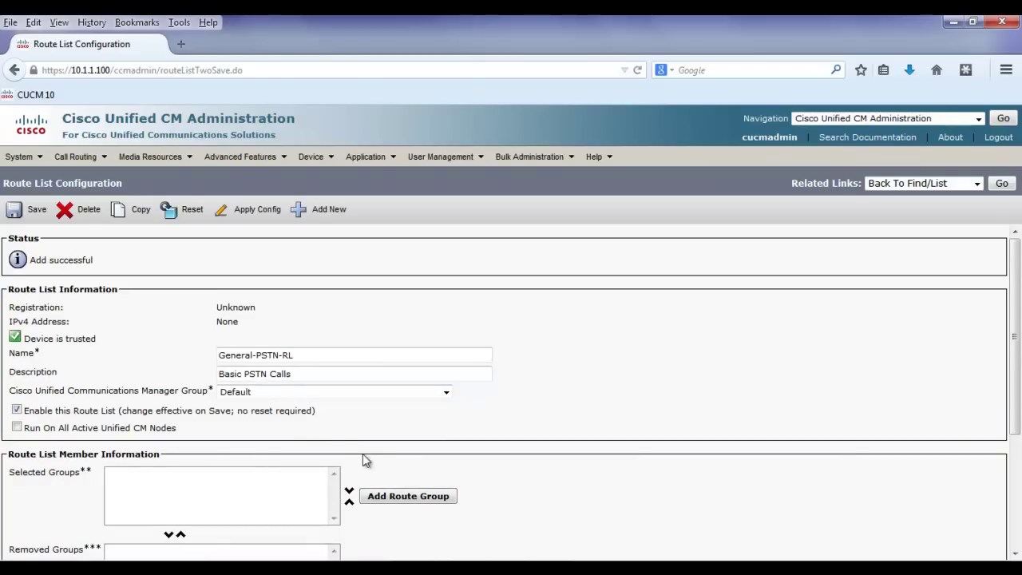
{"action": "left_click", "coordinate": [400, 497]}
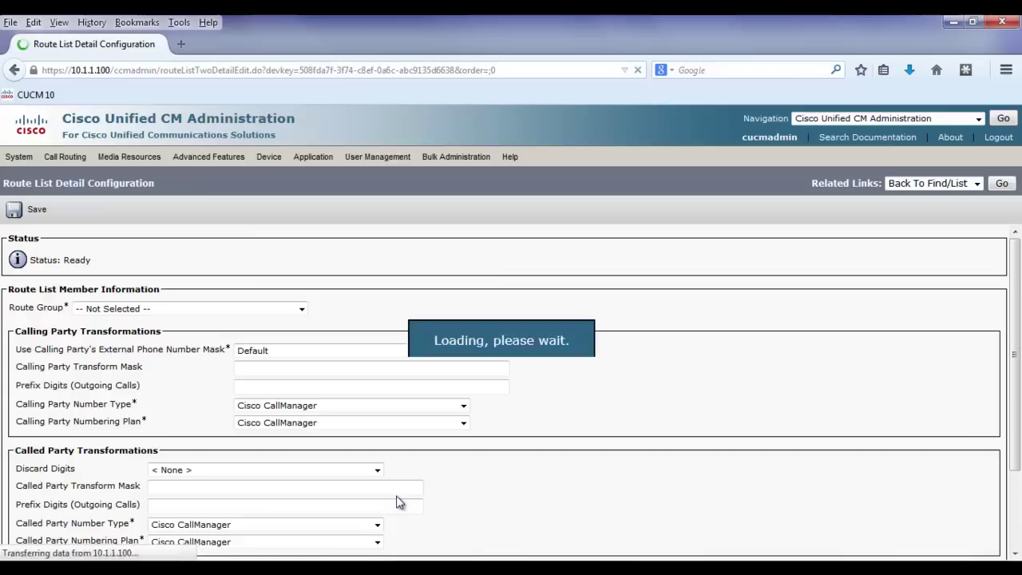
{"action": "left_click", "coordinate": [205, 317]}
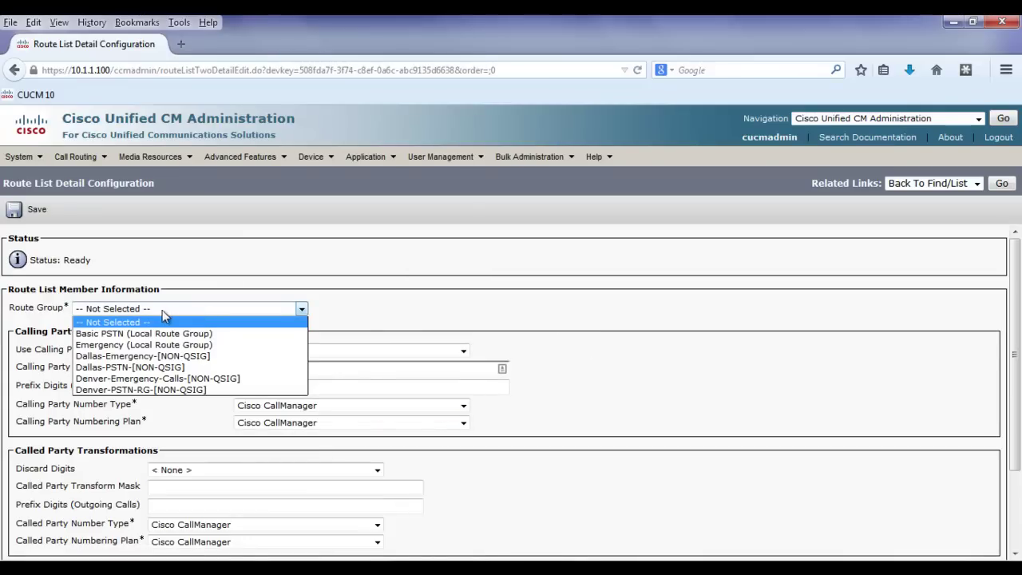
{"action": "left_click", "coordinate": [122, 334]}
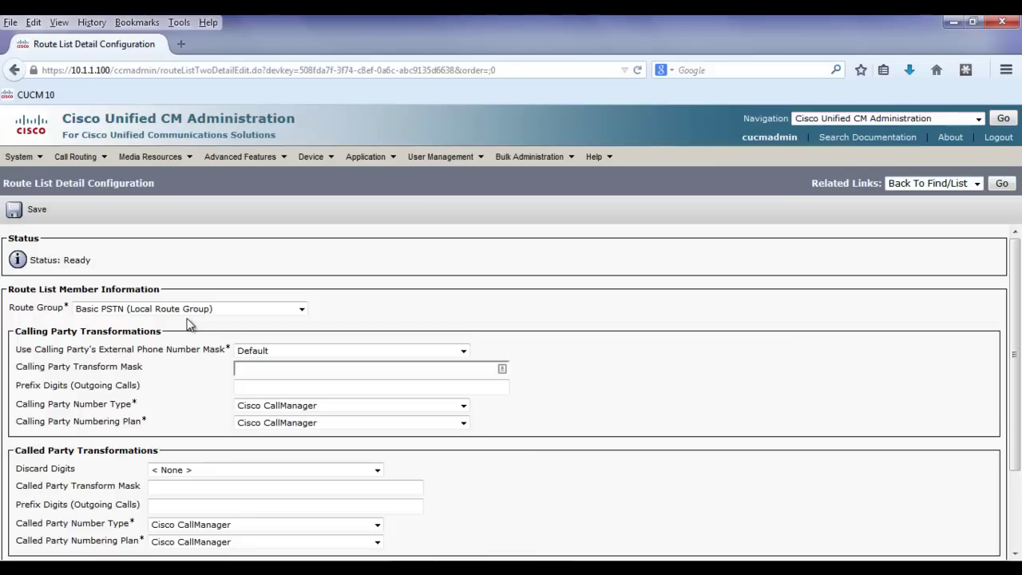
{"action": "left_click", "coordinate": [31, 212]}
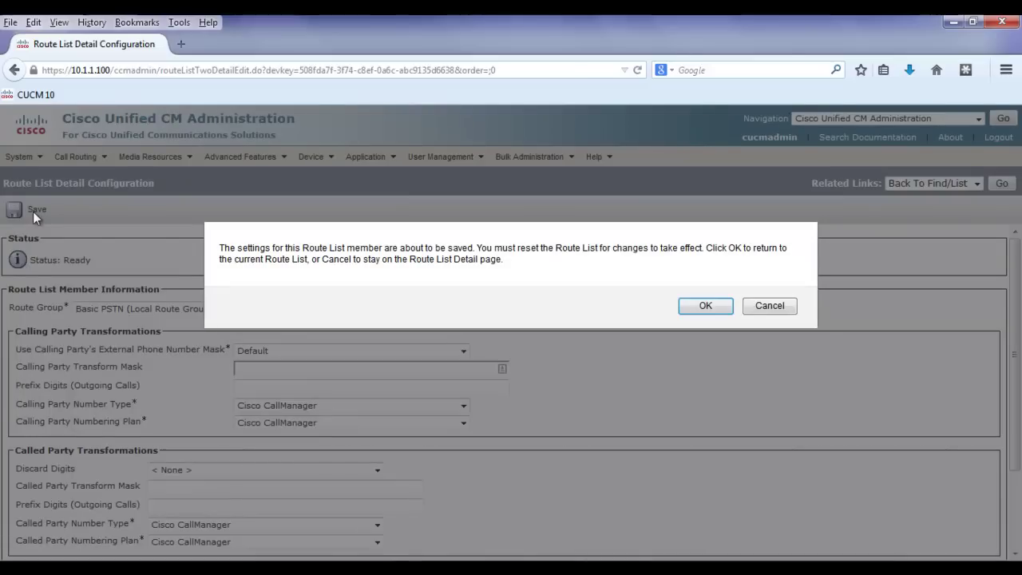
{"action": "left_click", "coordinate": [705, 307]}
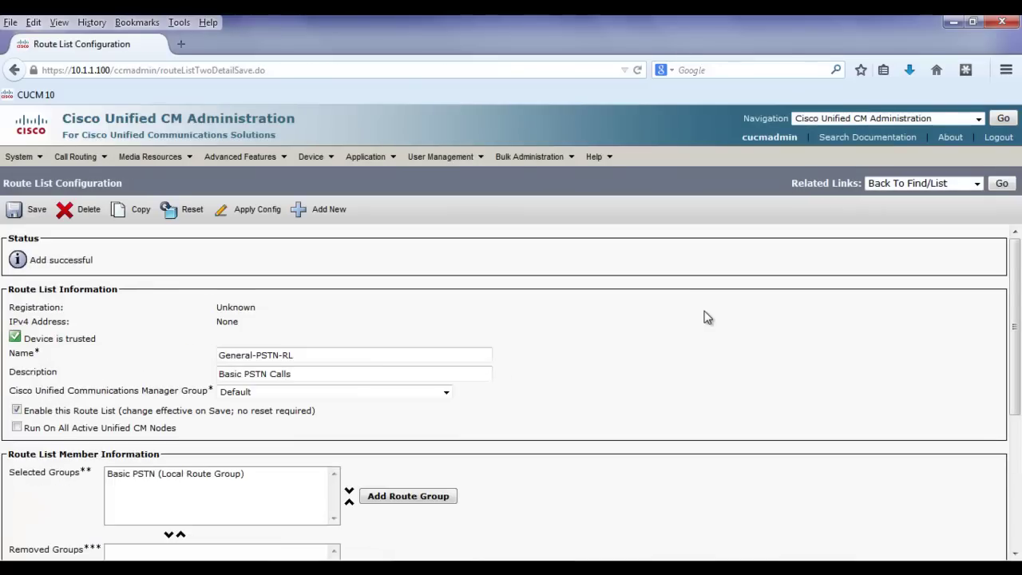
Create and save route list Emergency-Calls-RL, described 'Emergency Calls', using the Default CM group.
{"action": "left_click", "coordinate": [324, 353]}
{"action": "left_click", "coordinate": [320, 212]}
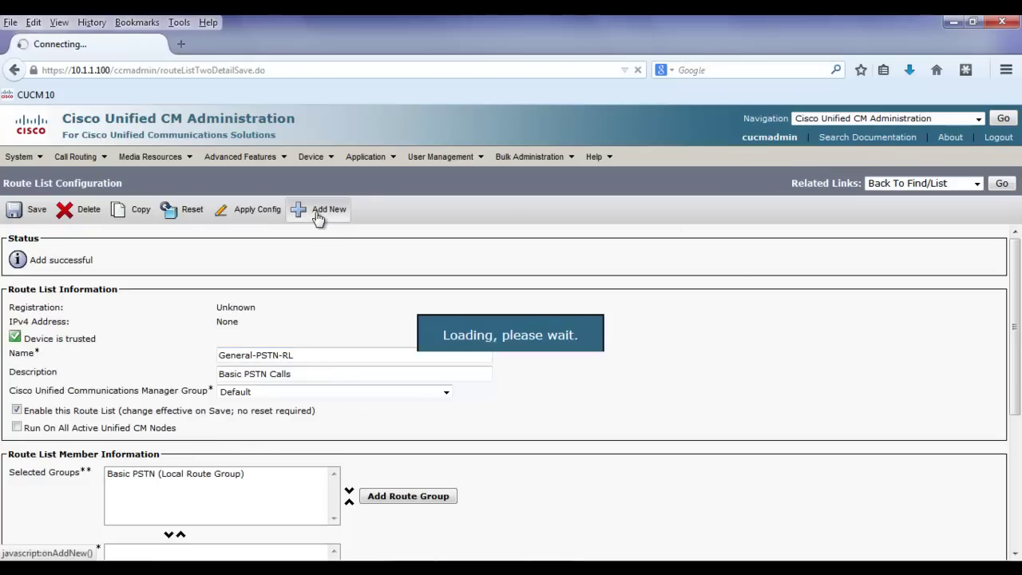
{"action": "left_click", "coordinate": [278, 325]}
{"action": "type", "text": "EDmerg"}
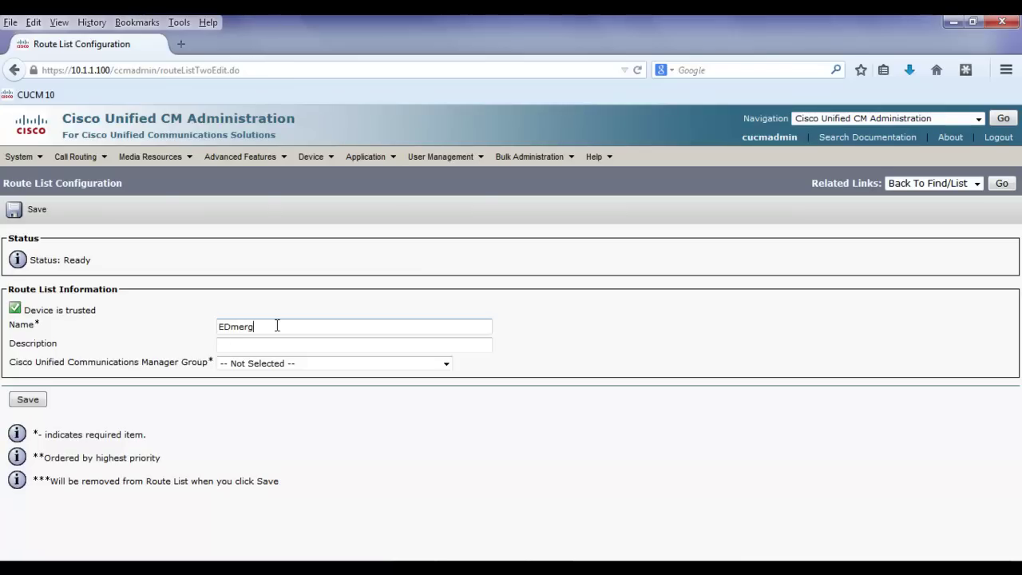
{"action": "type", "text": "enc"}
{"action": "key", "text": "BackSpace"}
{"action": "key", "text": "BackSpace"}
{"action": "key", "text": "BackSpace"}
{"action": "key", "text": "BackSpace"}
{"action": "key", "text": "BackSpace"}
{"action": "key", "text": "BackSpace"}
{"action": "key", "text": "BackSpace"}
{"action": "type", "text": "merge"}
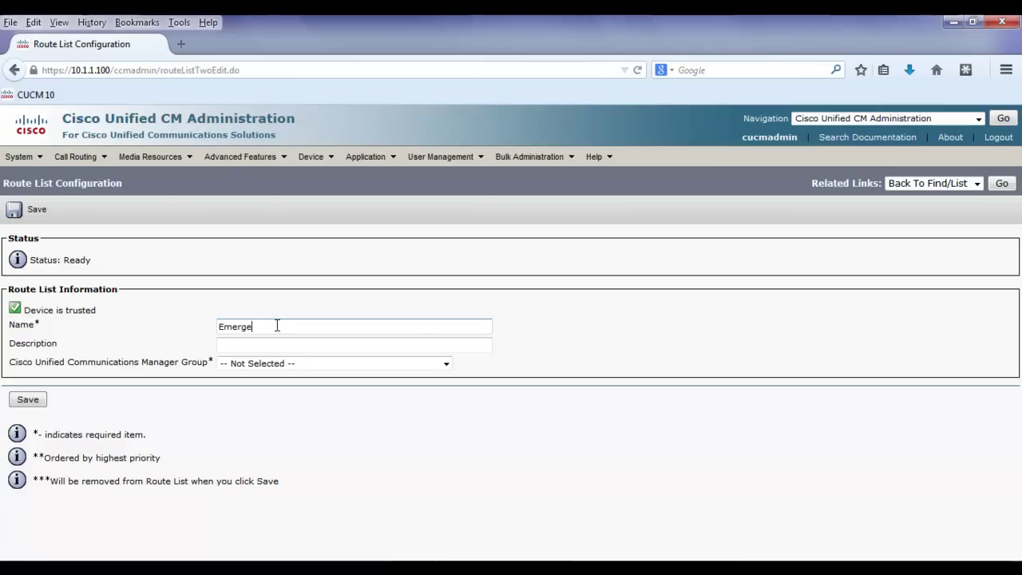
{"action": "type", "text": "ncy-Calls-"}
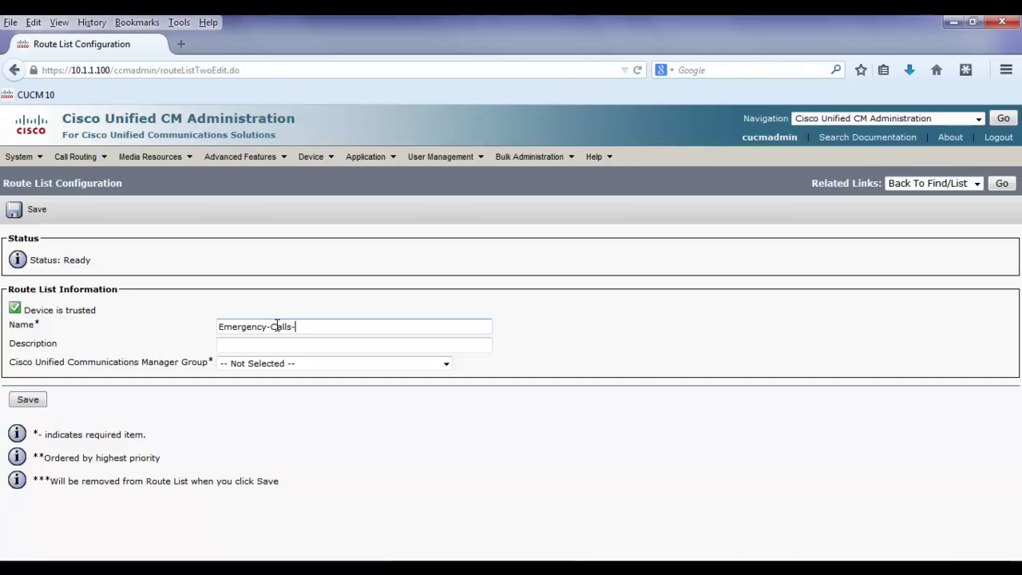
{"action": "type", "text": "RL"}
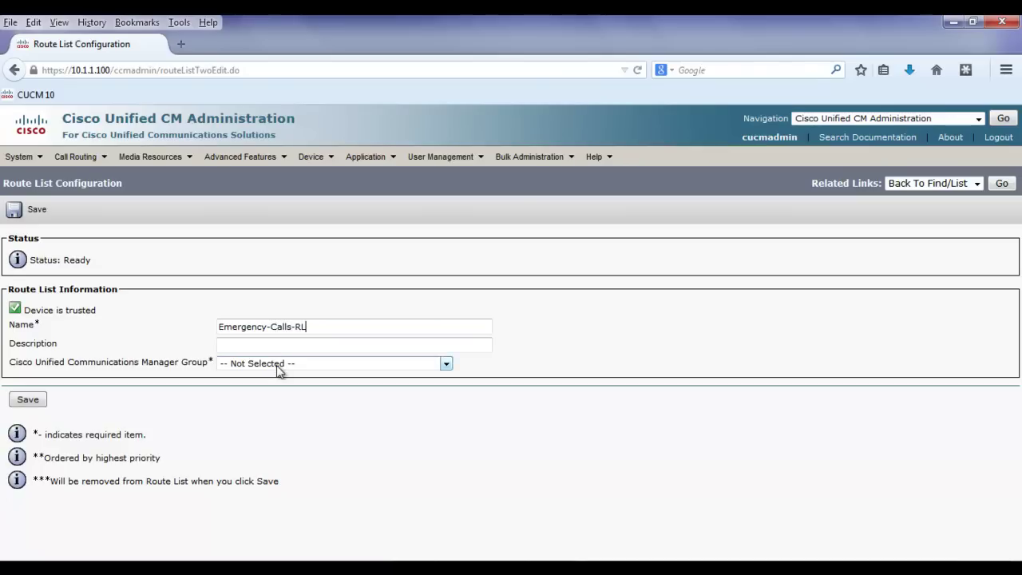
{"action": "left_click", "coordinate": [279, 352]}
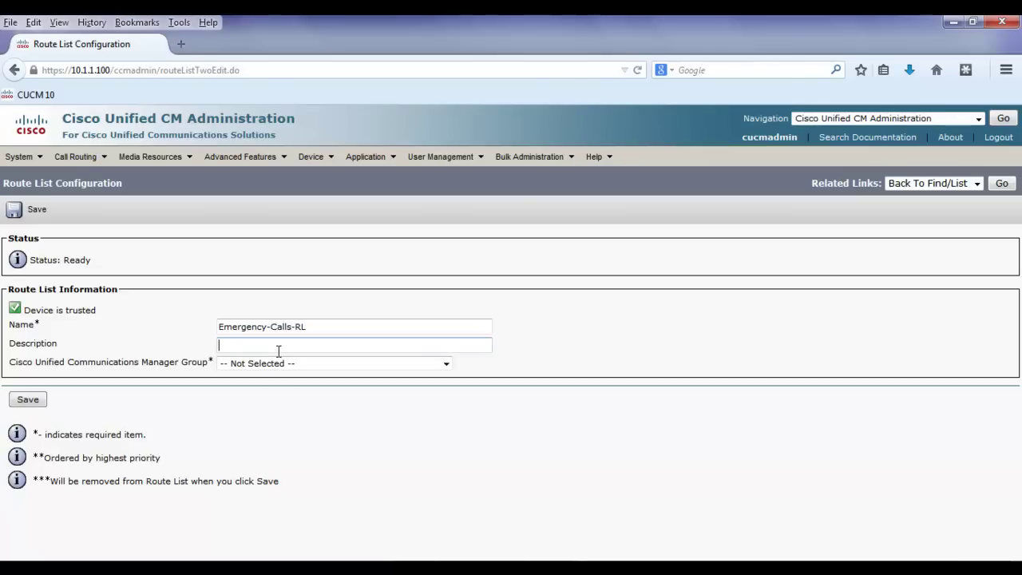
{"action": "type", "text": "Emerg"}
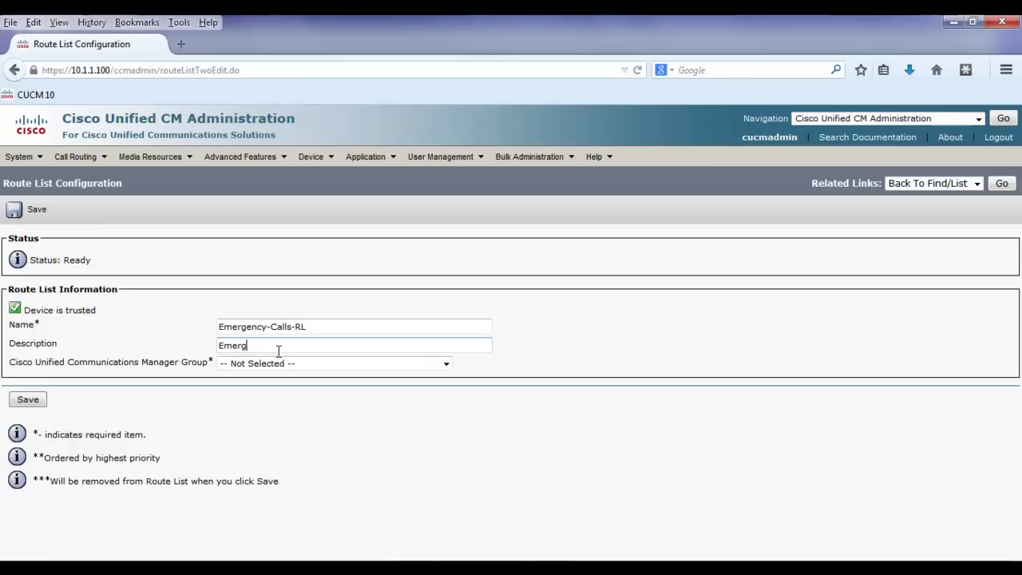
{"action": "type", "text": "ency Calls"}
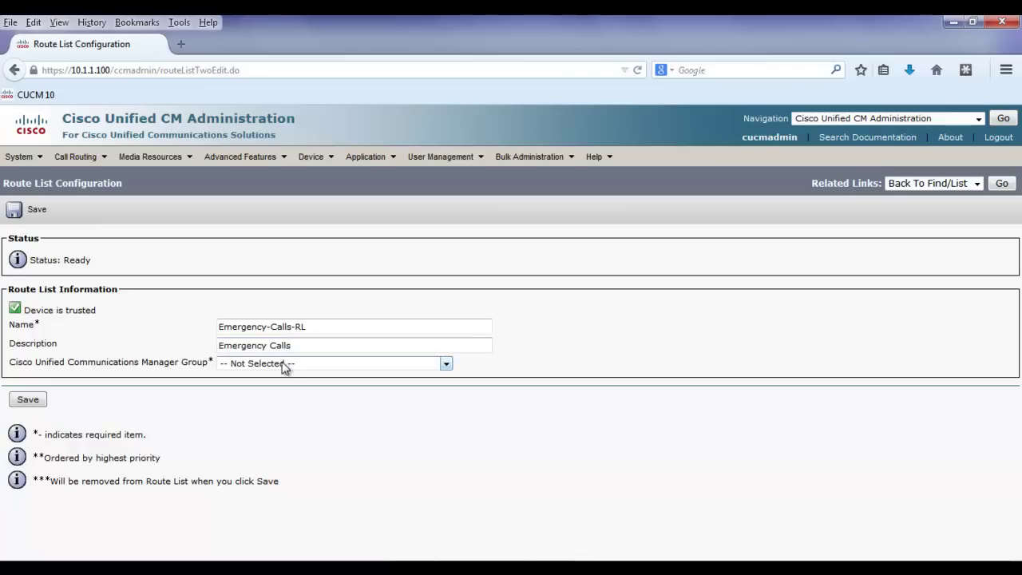
{"action": "left_click", "coordinate": [285, 366]}
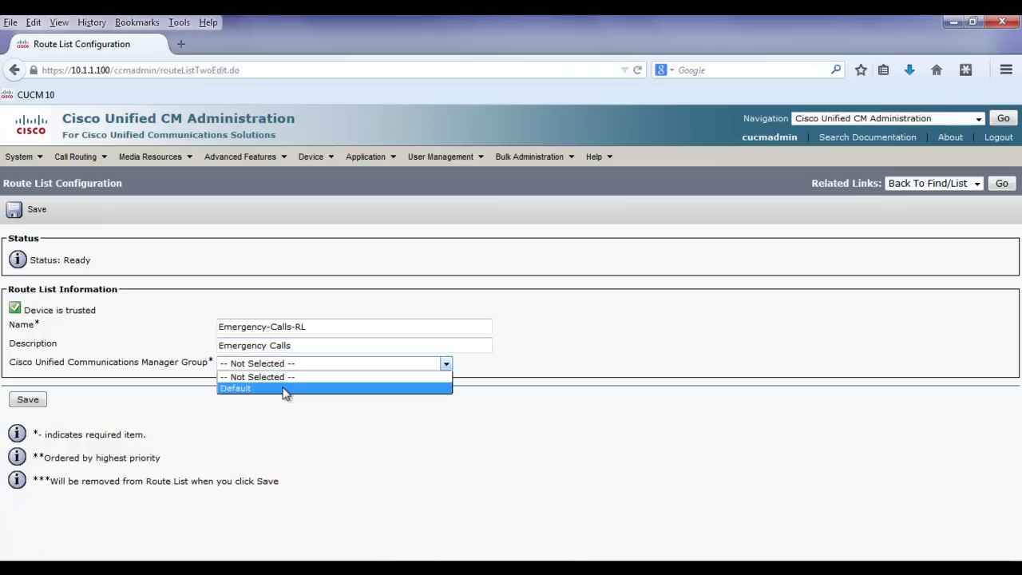
{"action": "left_click", "coordinate": [284, 390]}
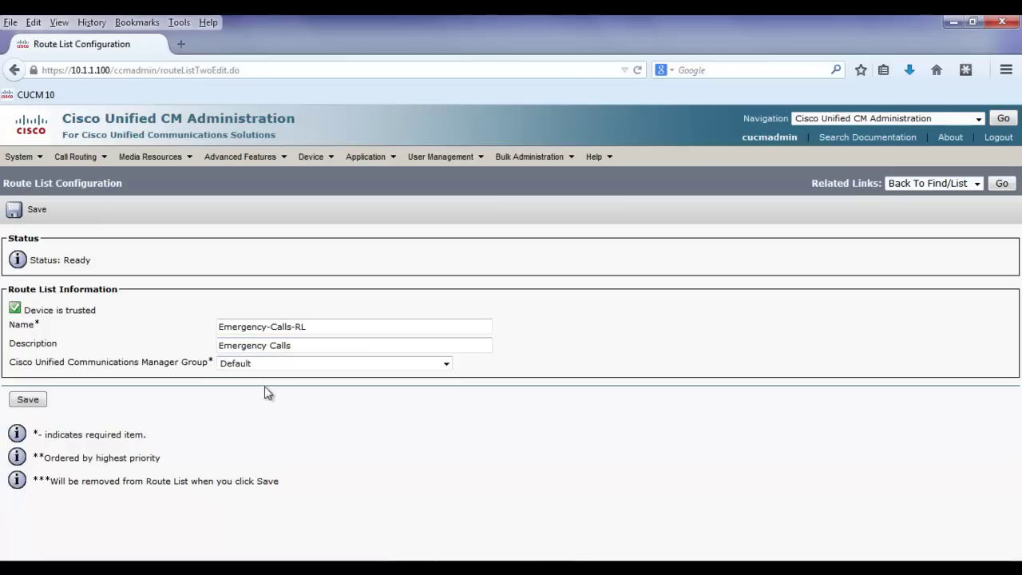
{"action": "left_click", "coordinate": [37, 399]}
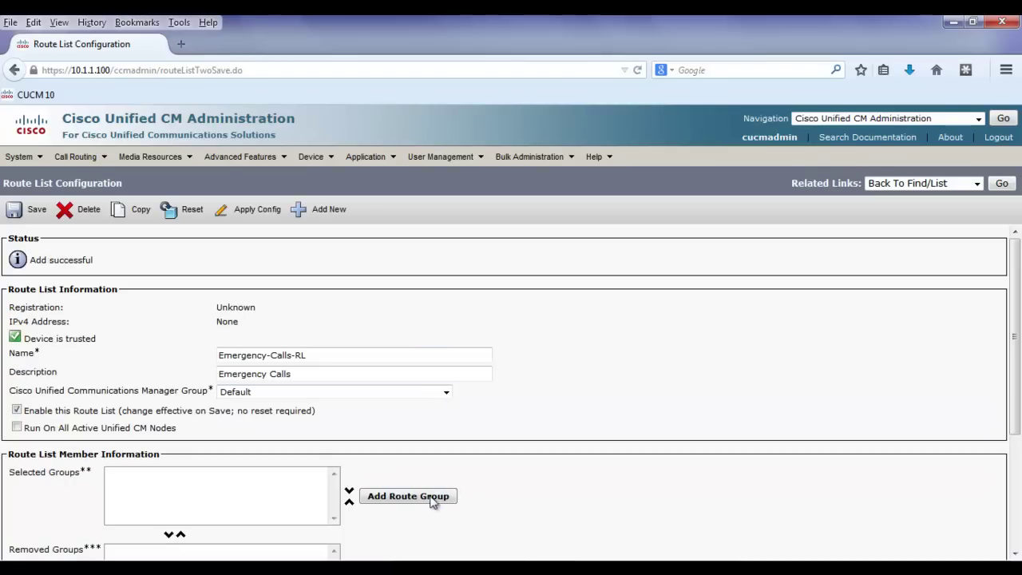
Add Emergency (Local Route Group) as a member of Emergency-Calls-RL, save, and return to the route list listing.
{"action": "left_click", "coordinate": [434, 497]}
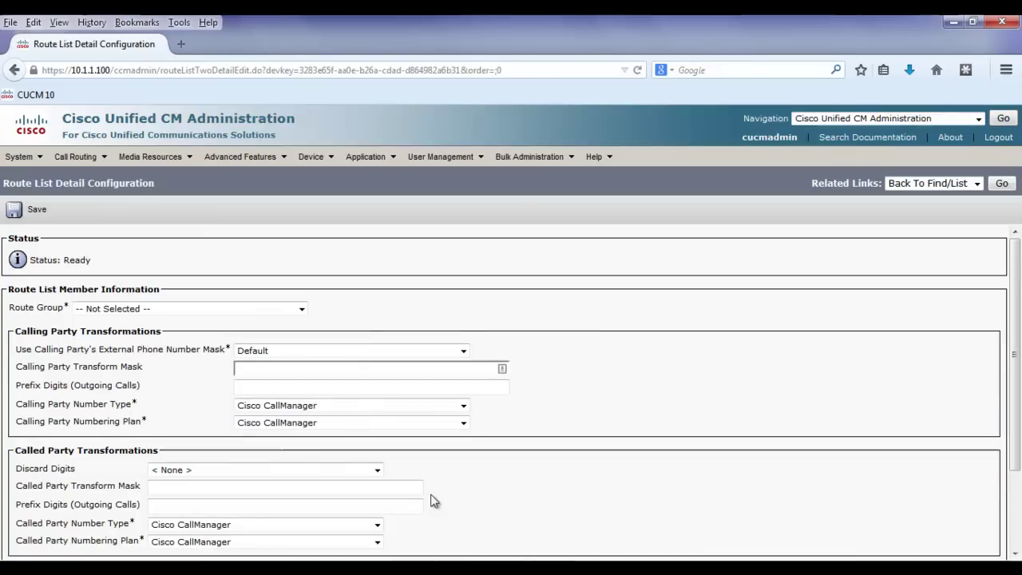
{"action": "left_click", "coordinate": [301, 311]}
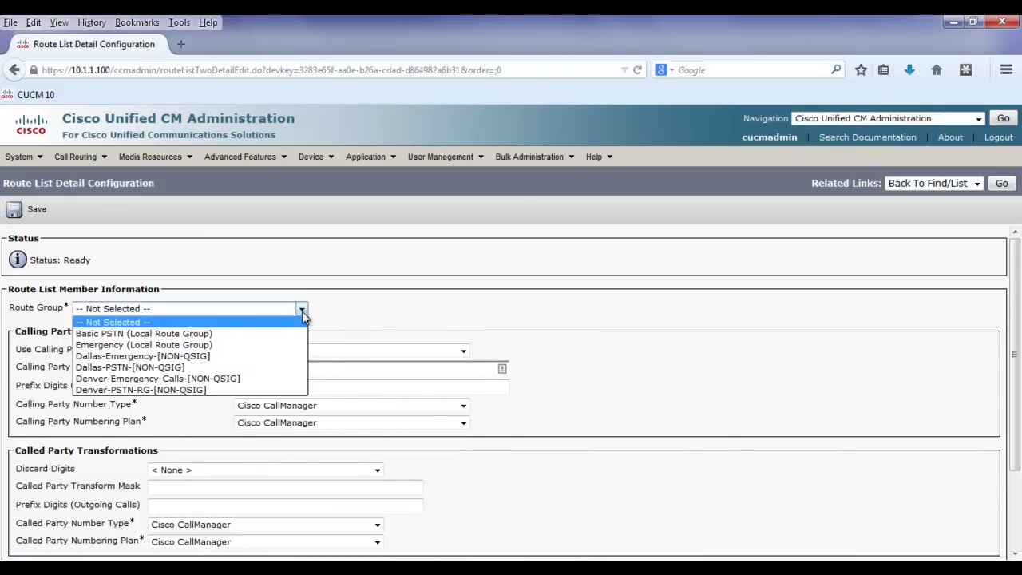
{"action": "left_click", "coordinate": [254, 345]}
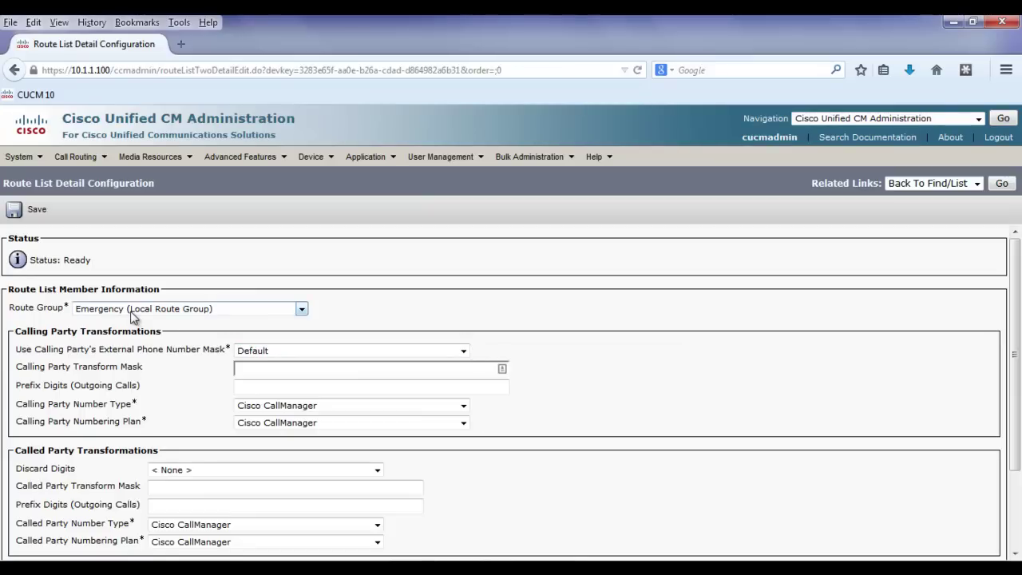
{"action": "left_click", "coordinate": [25, 204]}
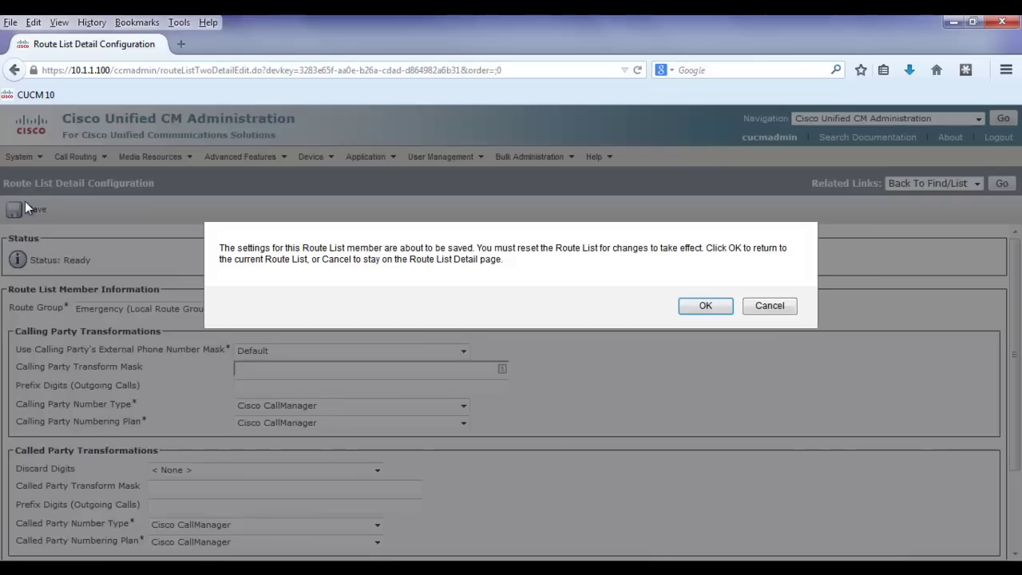
{"action": "left_click", "coordinate": [683, 311]}
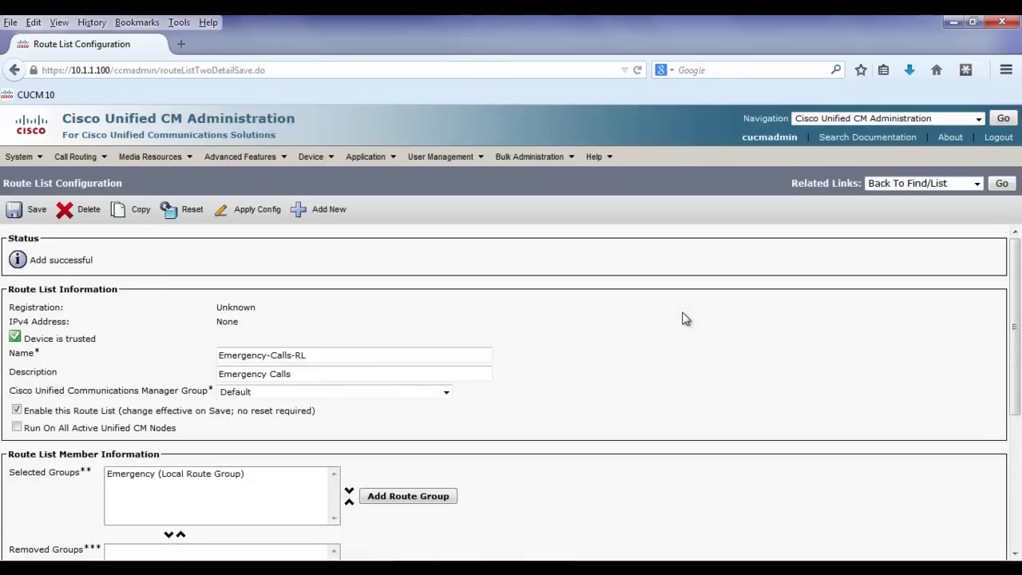
{"action": "left_click", "coordinate": [1000, 184]}
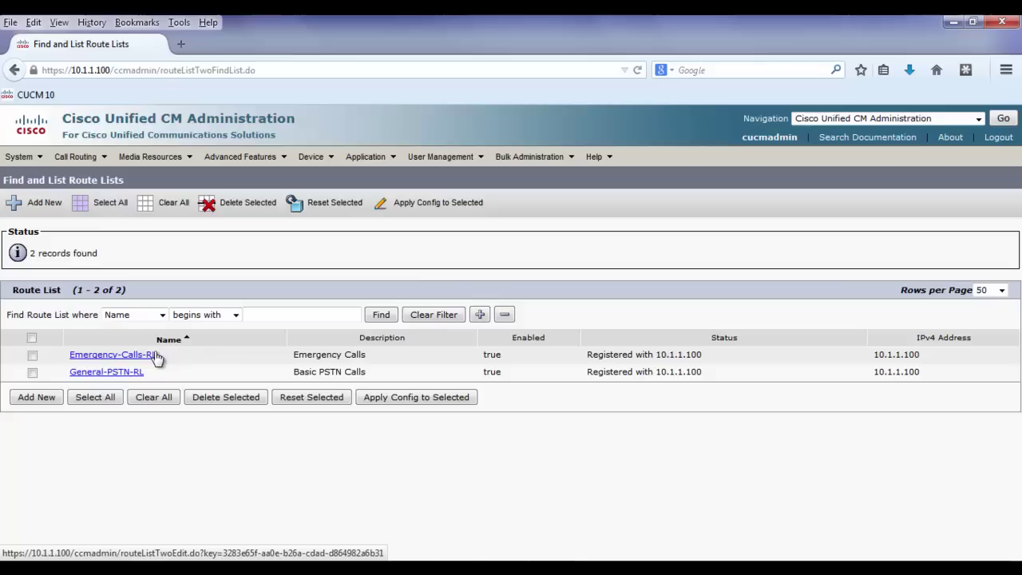
Start a new route pattern and enter the pattern 9.[2-9]!
{"action": "mouse_move", "coordinate": [103, 165]}
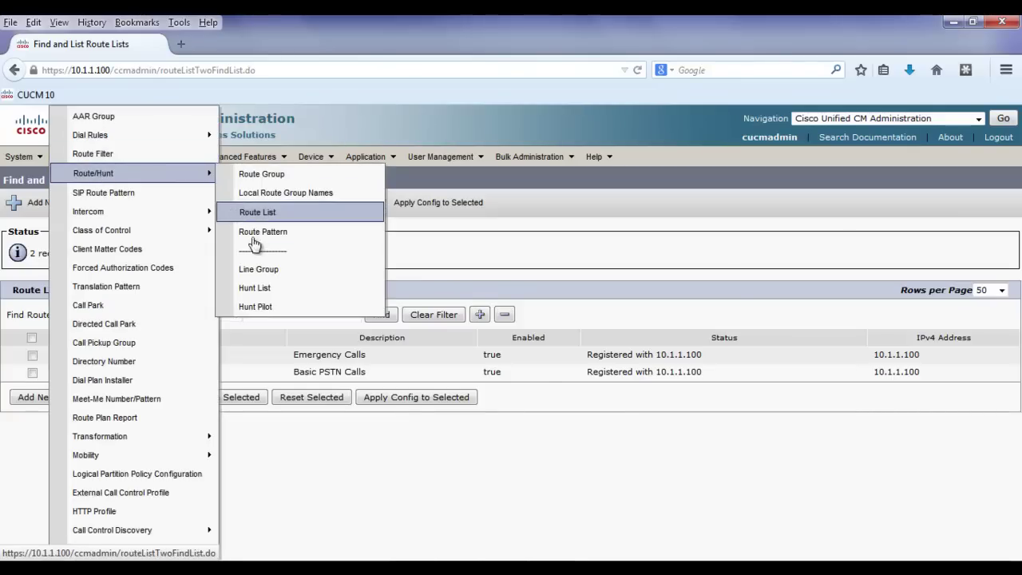
{"action": "left_click", "coordinate": [254, 232]}
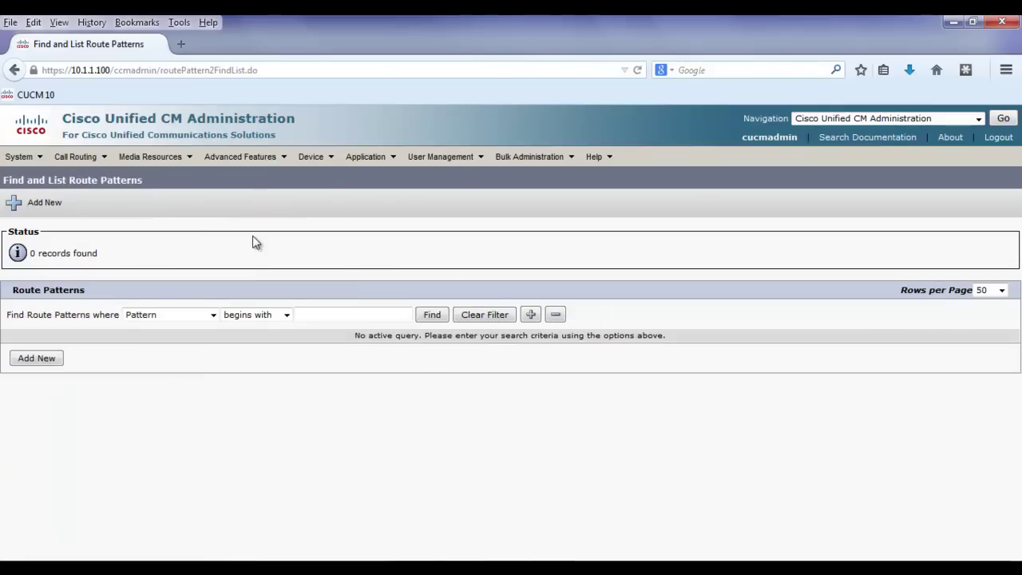
{"action": "left_click", "coordinate": [42, 359]}
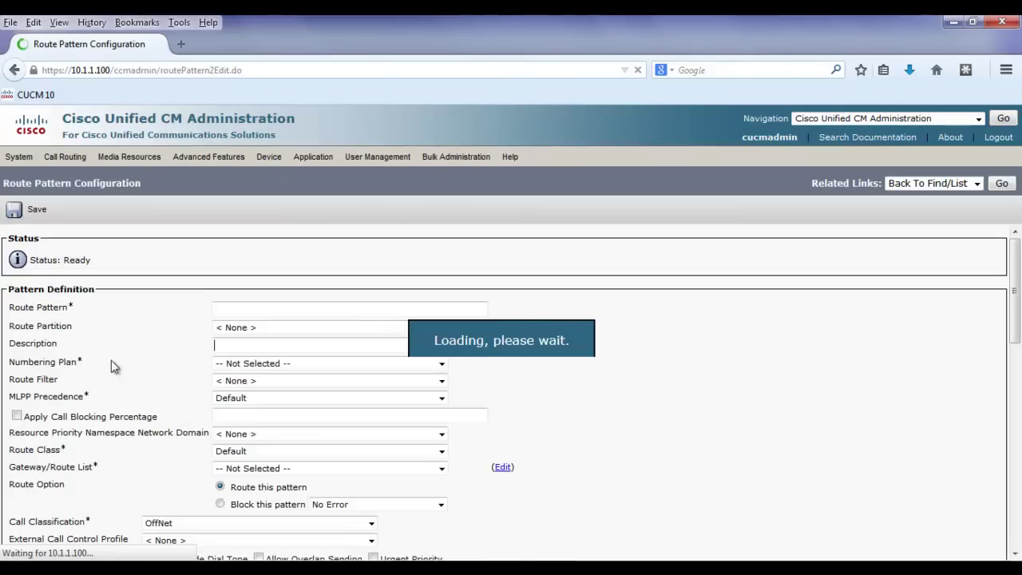
{"action": "left_click", "coordinate": [230, 309]}
{"action": "type", "text": "9"}
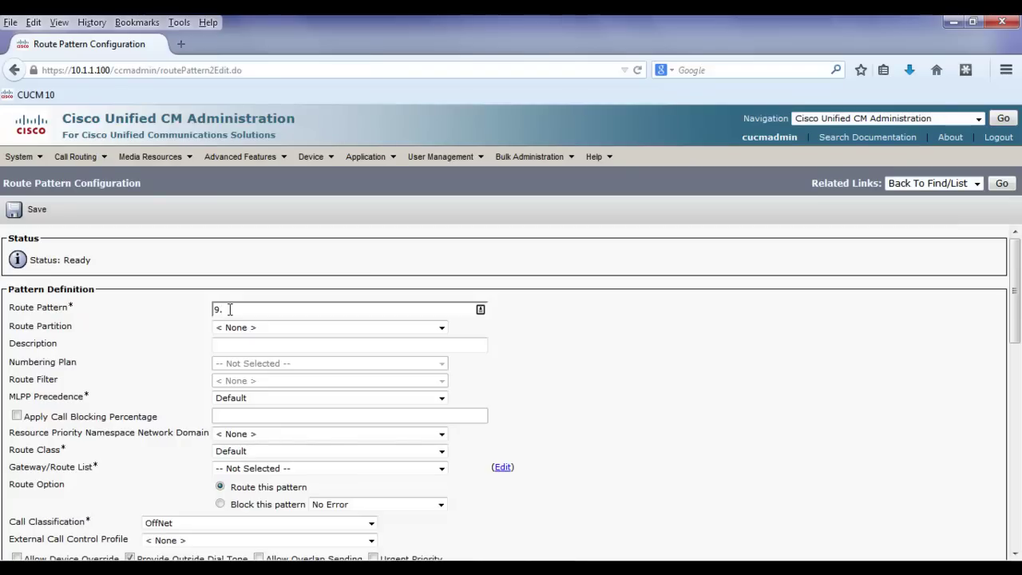
{"action": "type", "text": ".[2-9]!"}
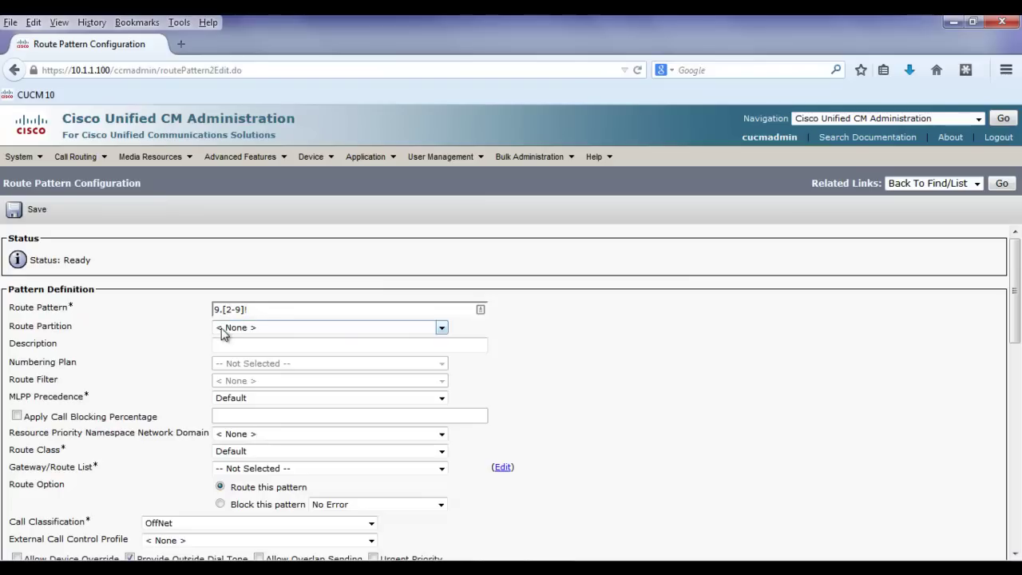
Describe it as Local PSTN Calls, route it to General-PSTN-RL, save, and begin another pattern.
{"action": "left_click", "coordinate": [234, 345]}
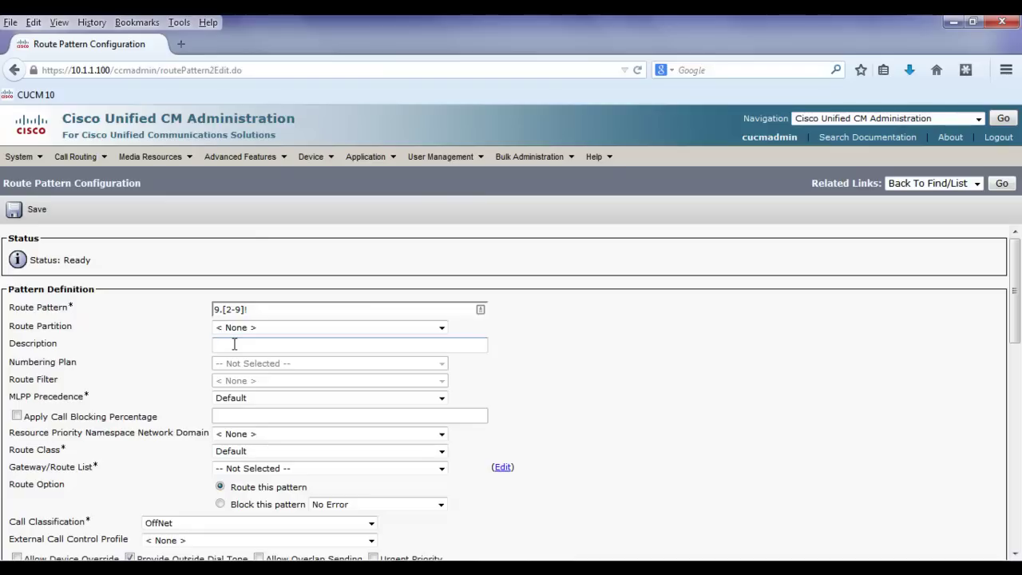
{"action": "type", "text": "Local PSTN Calls"}
{"action": "left_click", "coordinate": [274, 471]}
{"action": "left_click", "coordinate": [280, 504]}
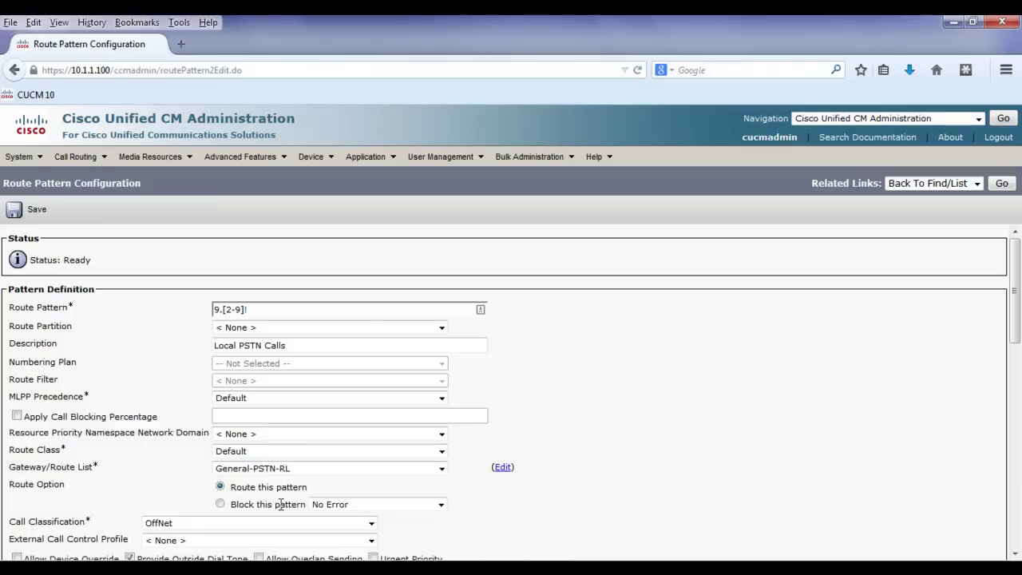
{"action": "left_click", "coordinate": [32, 214]}
{"action": "left_click", "coordinate": [589, 308]}
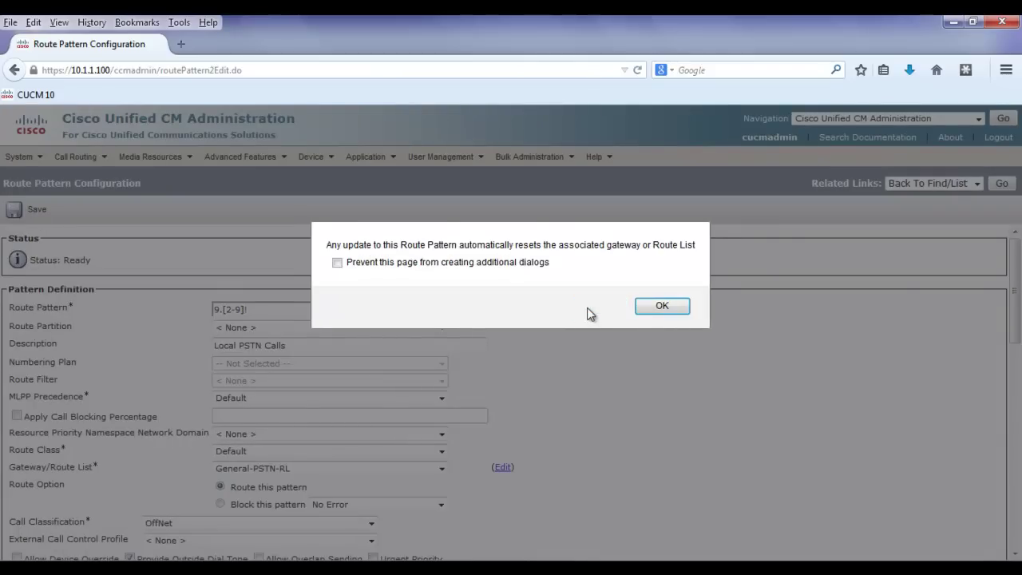
{"action": "left_click", "coordinate": [669, 311]}
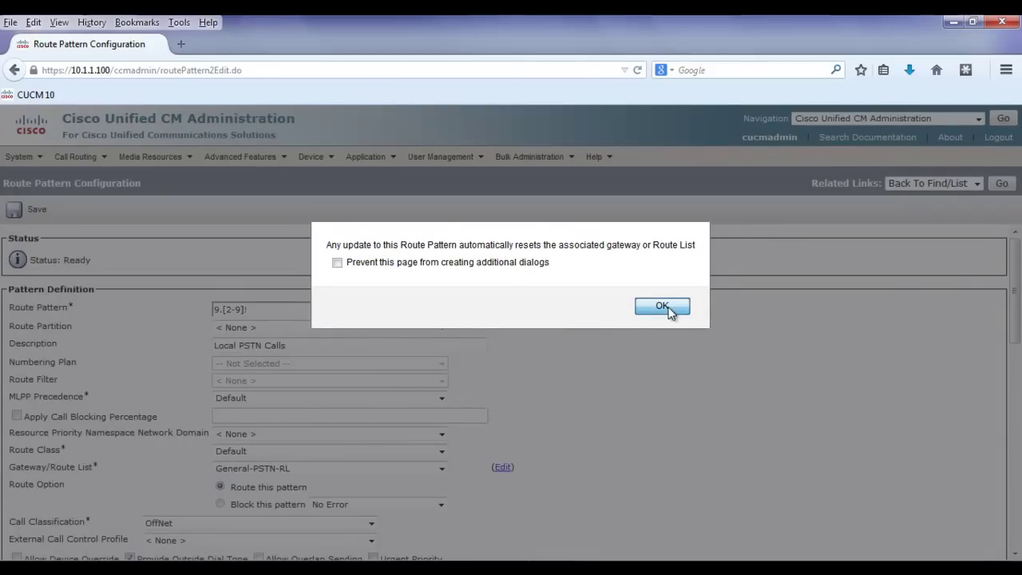
{"action": "left_click", "coordinate": [668, 307]}
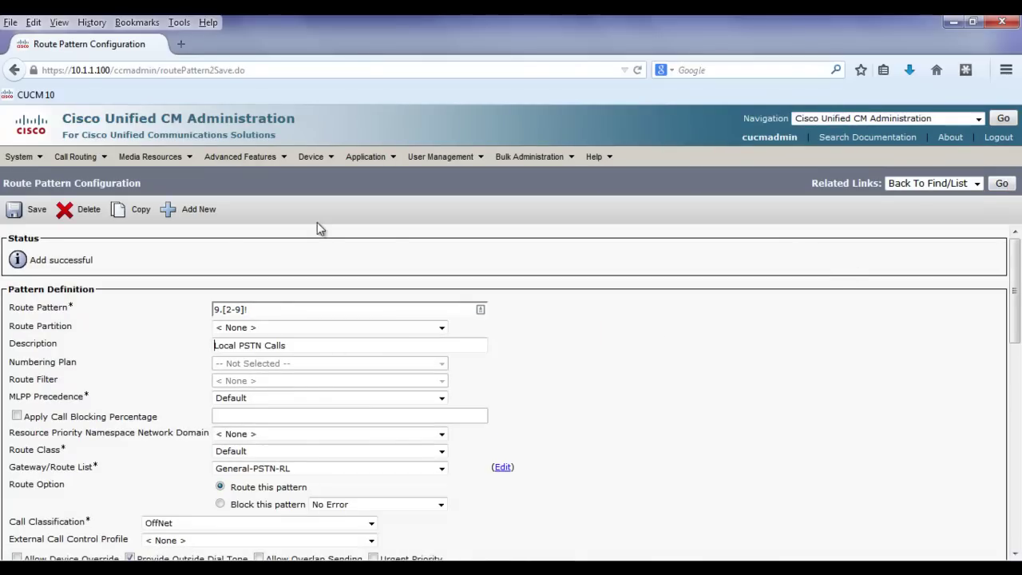
{"action": "left_click", "coordinate": [167, 210]}
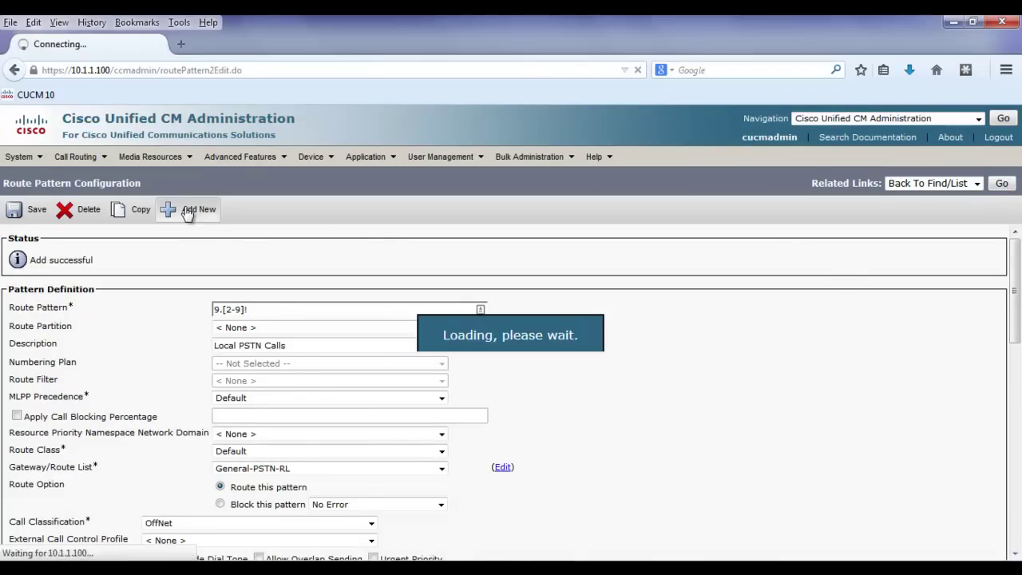
Save route pattern 911, described 'Emergency Calls', routed through the Emergency-Calls-RL route list.
{"action": "left_click", "coordinate": [252, 311]}
{"action": "type", "text": "9111"}
{"action": "key", "text": "BackSpace"}
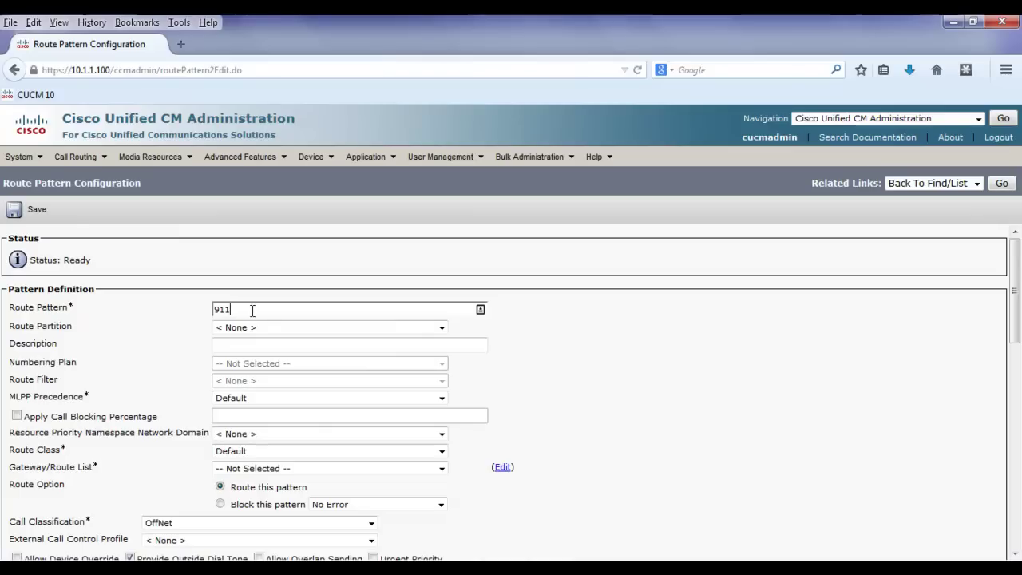
{"action": "left_click", "coordinate": [269, 345]}
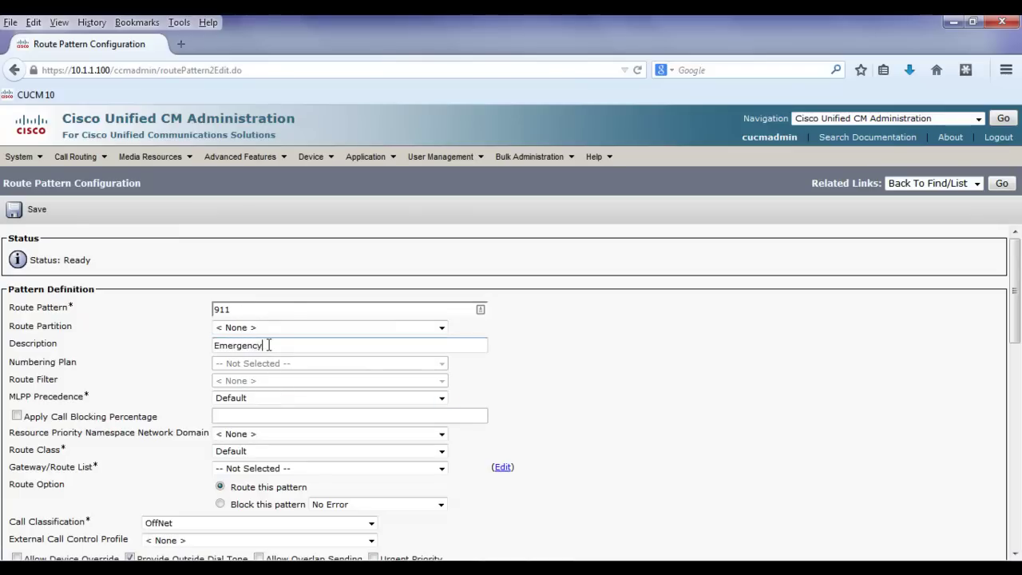
{"action": "type", "text": "Emergency Calls"}
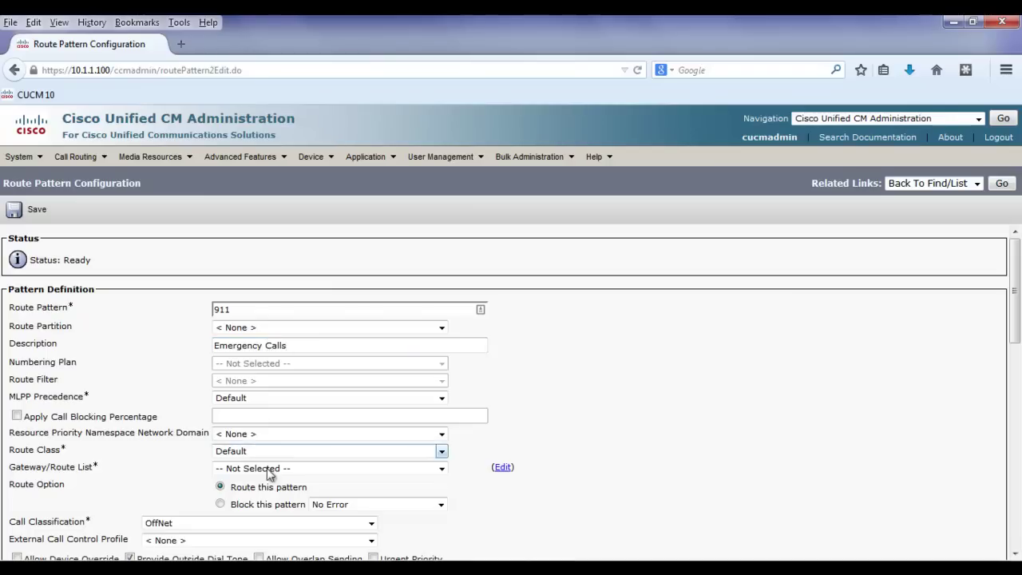
{"action": "left_click", "coordinate": [267, 477]}
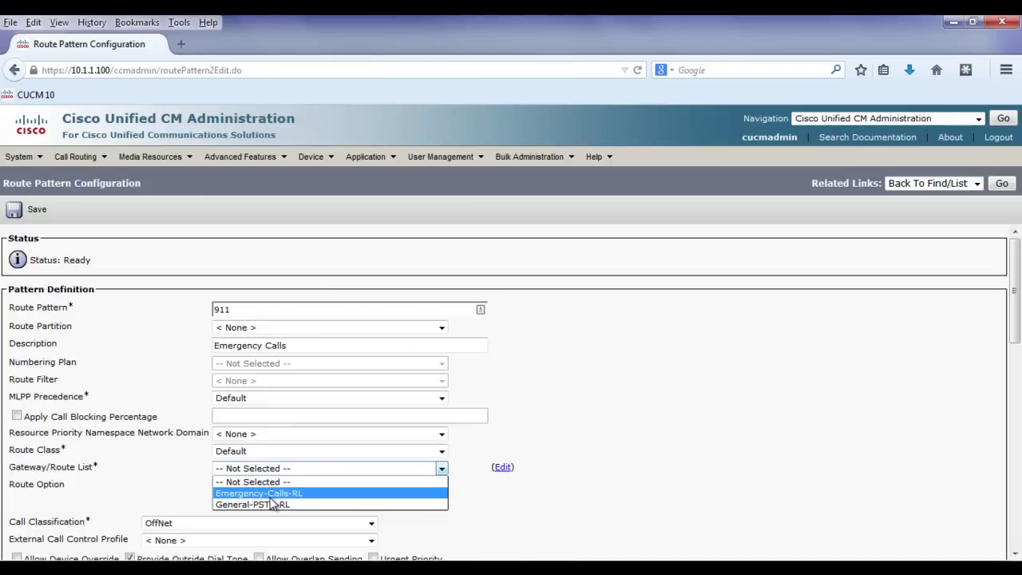
{"action": "key", "text": "Up"}
{"action": "key", "text": "Return"}
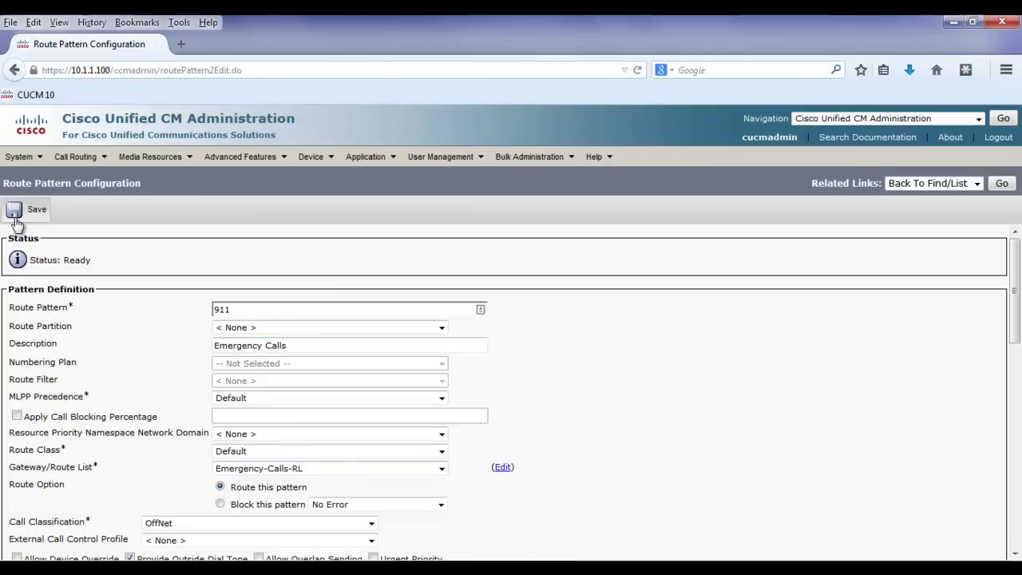
{"action": "left_click", "coordinate": [19, 219]}
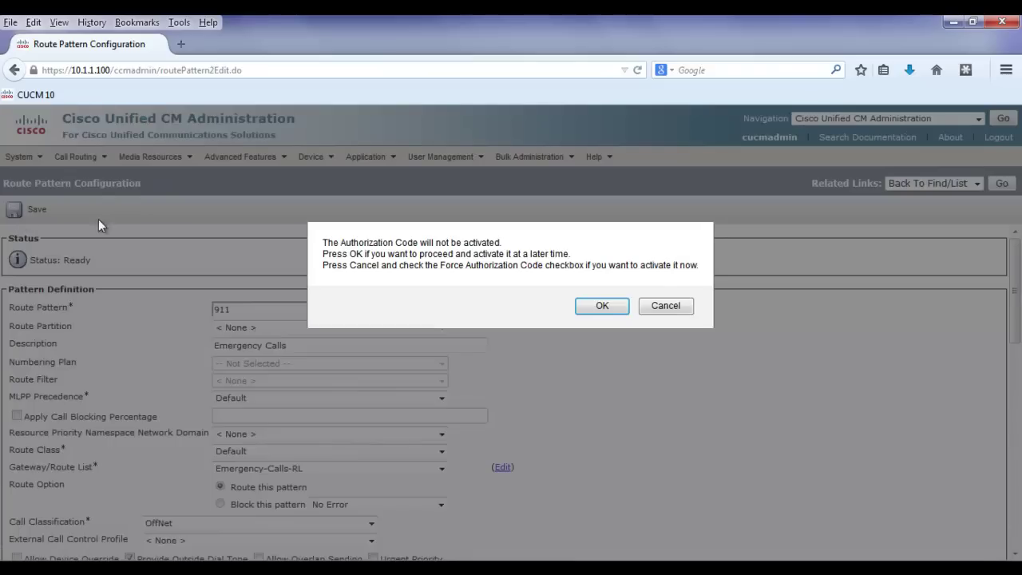
{"action": "left_click", "coordinate": [607, 307]}
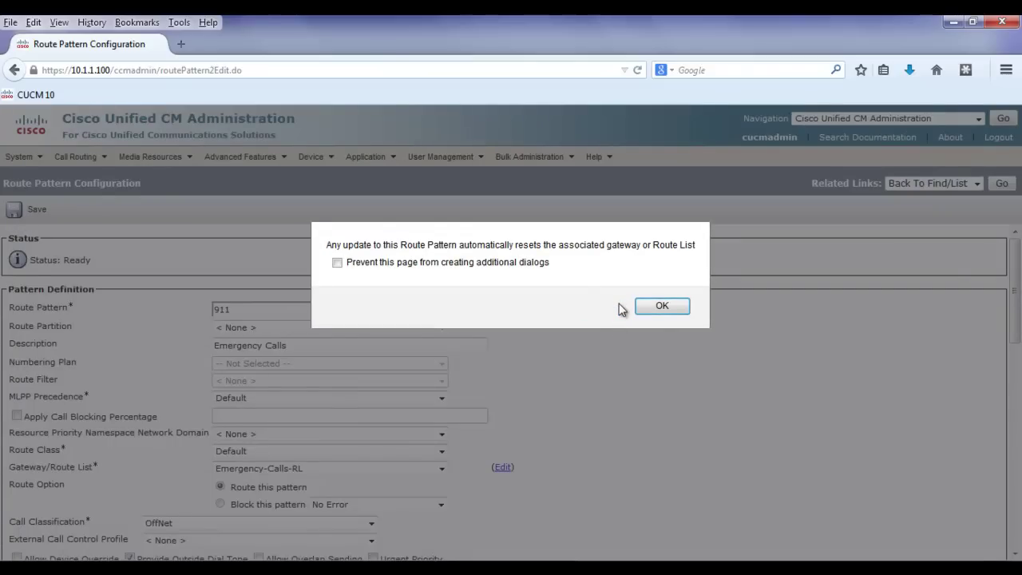
{"action": "left_click", "coordinate": [663, 306]}
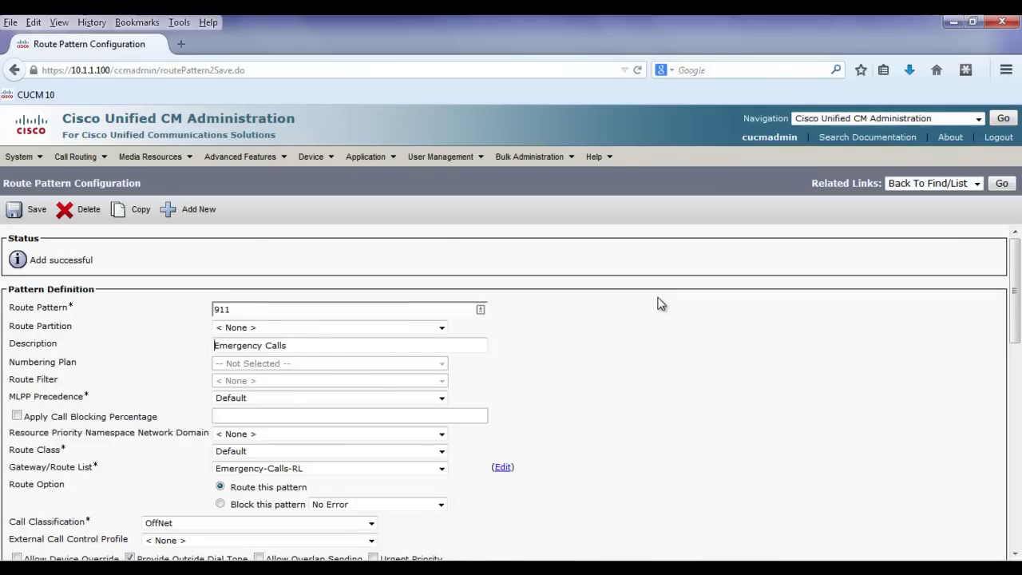
Open the Route Plan Report and highlight the 9.[2-9]! pattern.
{"action": "left_click", "coordinate": [103, 160]}
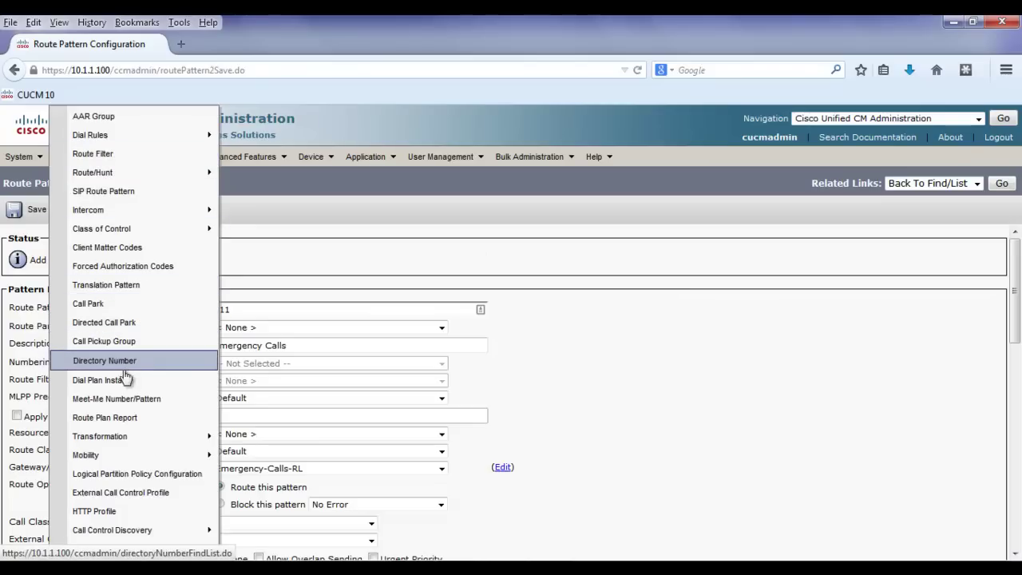
{"action": "left_click", "coordinate": [110, 418]}
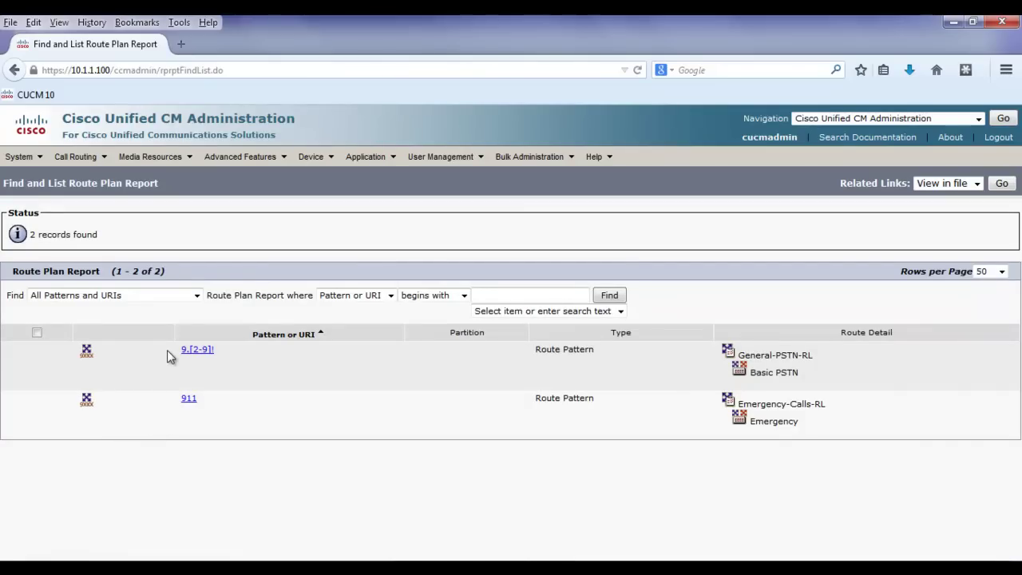
{"action": "left_click_drag", "start_coordinate": [167, 350], "coordinate": [222, 354]}
{"action": "left_click", "coordinate": [228, 354]}
Highlight the Basic PSTN group, the 911 pattern, and its Emergency-Calls-RL/Emergency route detail.
{"action": "left_click_drag", "start_coordinate": [816, 377], "coordinate": [749, 377]}
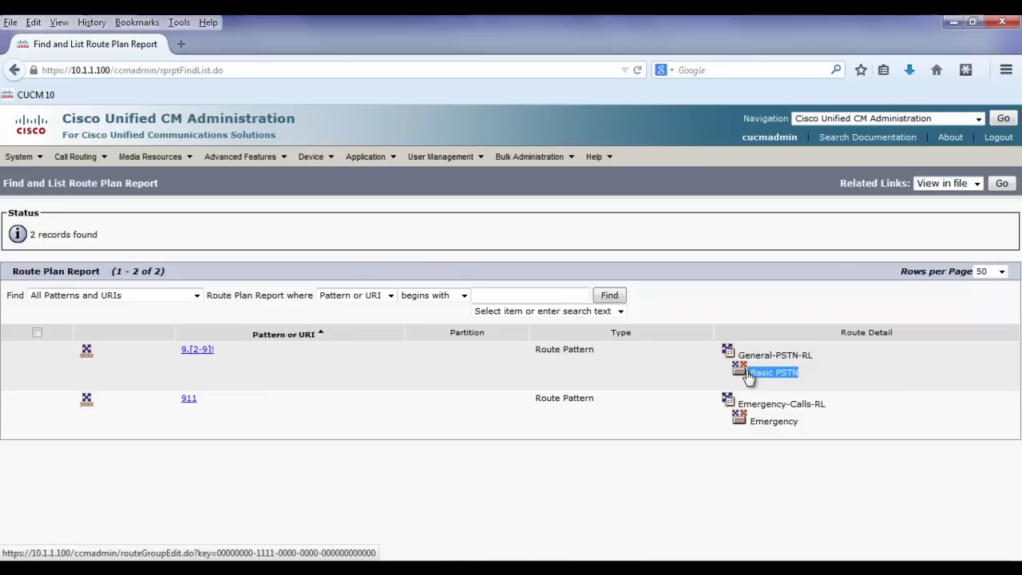
{"action": "left_click", "coordinate": [713, 387]}
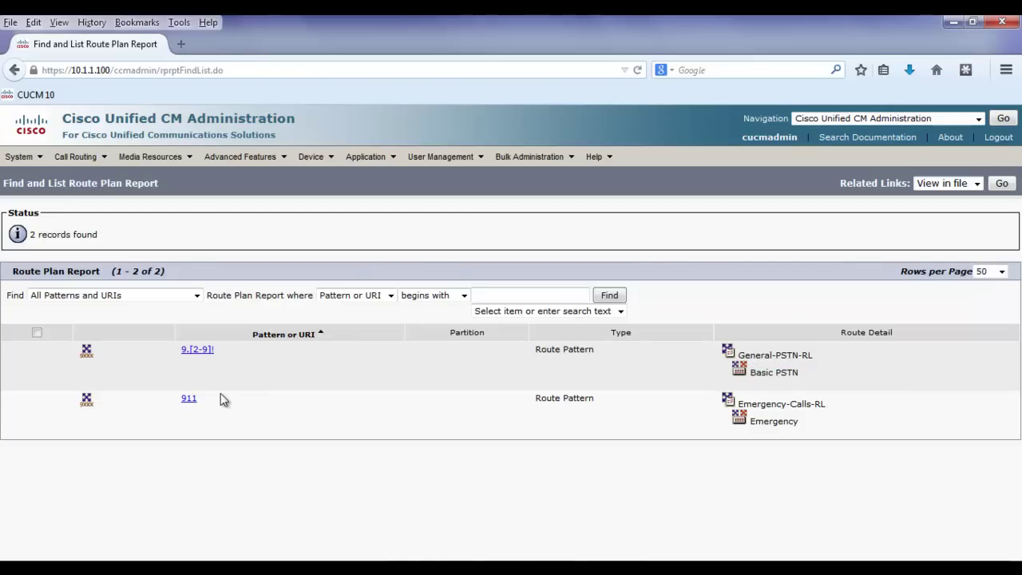
{"action": "left_click_drag", "start_coordinate": [210, 403], "coordinate": [180, 402]}
{"action": "left_click_drag", "start_coordinate": [723, 404], "coordinate": [749, 423]}
{"action": "left_click", "coordinate": [822, 418]}
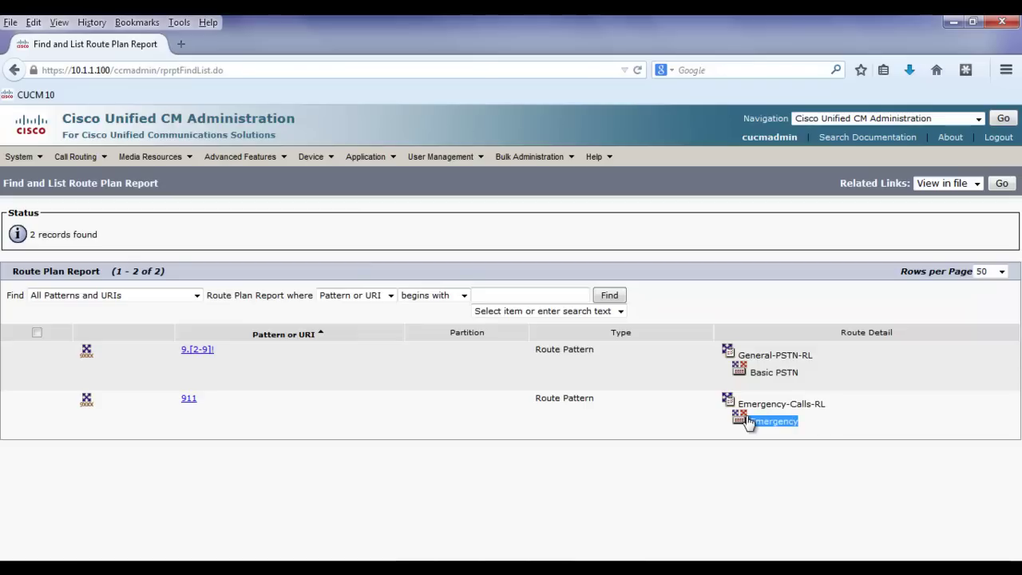
{"action": "left_click", "coordinate": [663, 443]}
Go to the device pool list and open Site A Denver.
{"action": "mouse_move", "coordinate": [28, 158]}
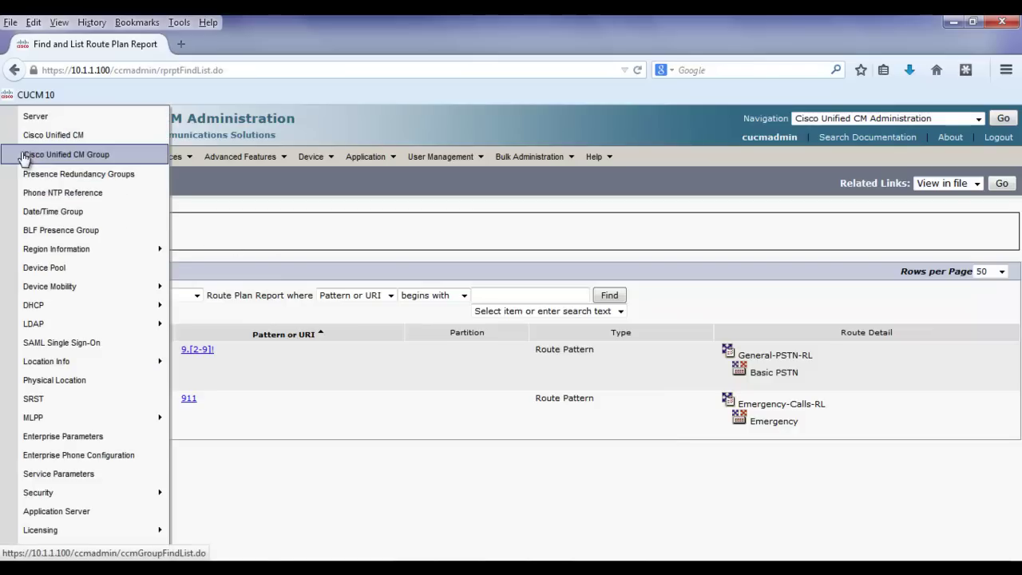
{"action": "left_click", "coordinate": [46, 268]}
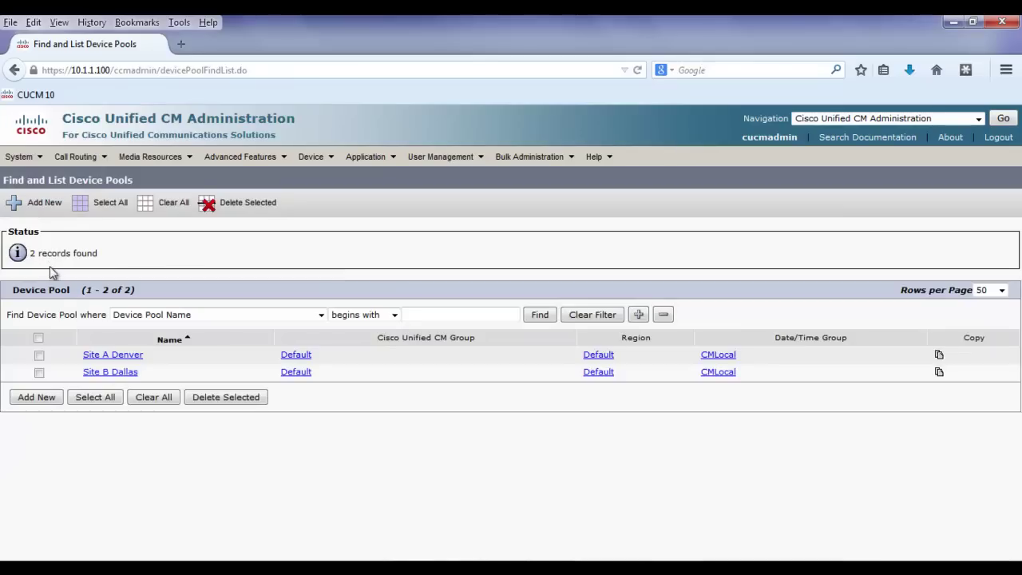
{"action": "left_click", "coordinate": [117, 358]}
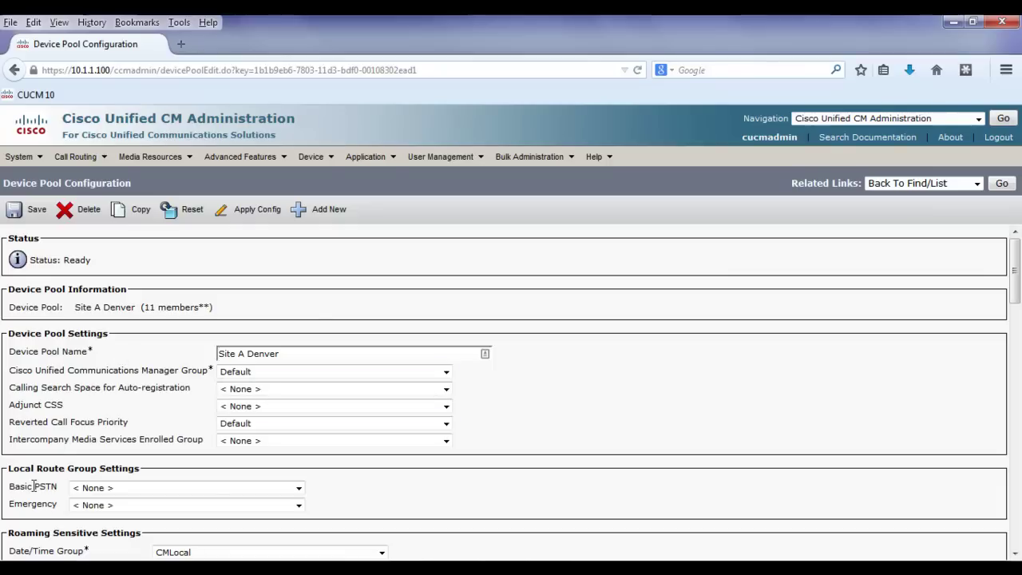
Map Site A Denver's Basic PSTN local route group to Denver-PSTN-RG and save.
{"action": "left_click_drag", "start_coordinate": [33, 486], "coordinate": [56, 489]}
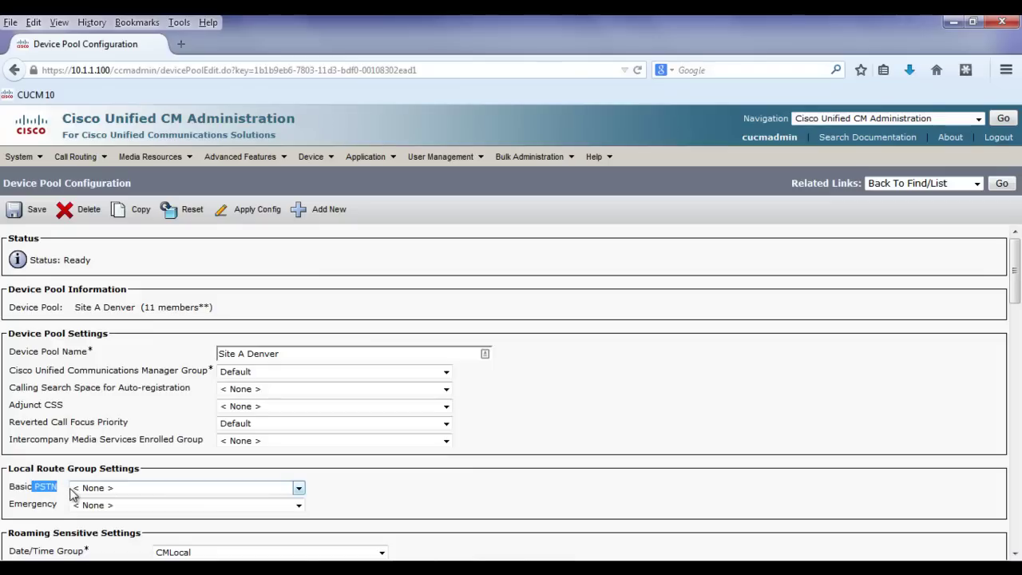
{"action": "left_click", "coordinate": [83, 490]}
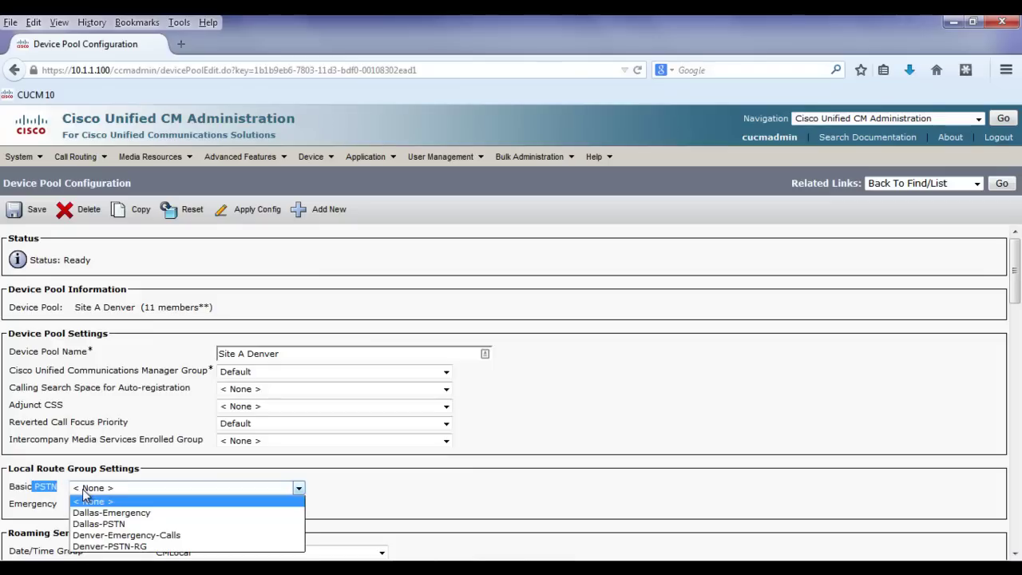
{"action": "left_click", "coordinate": [104, 546]}
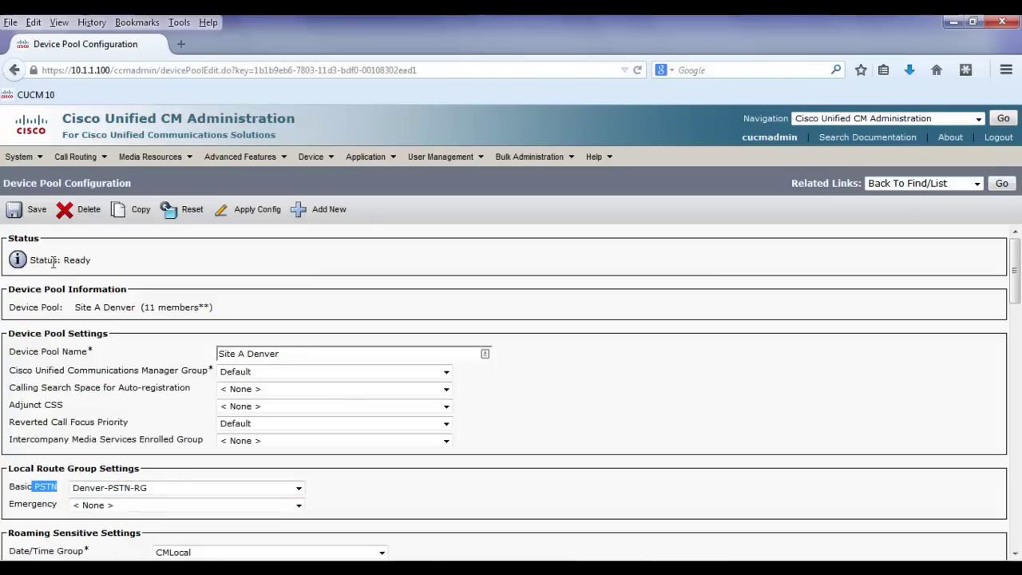
{"action": "left_click", "coordinate": [35, 215]}
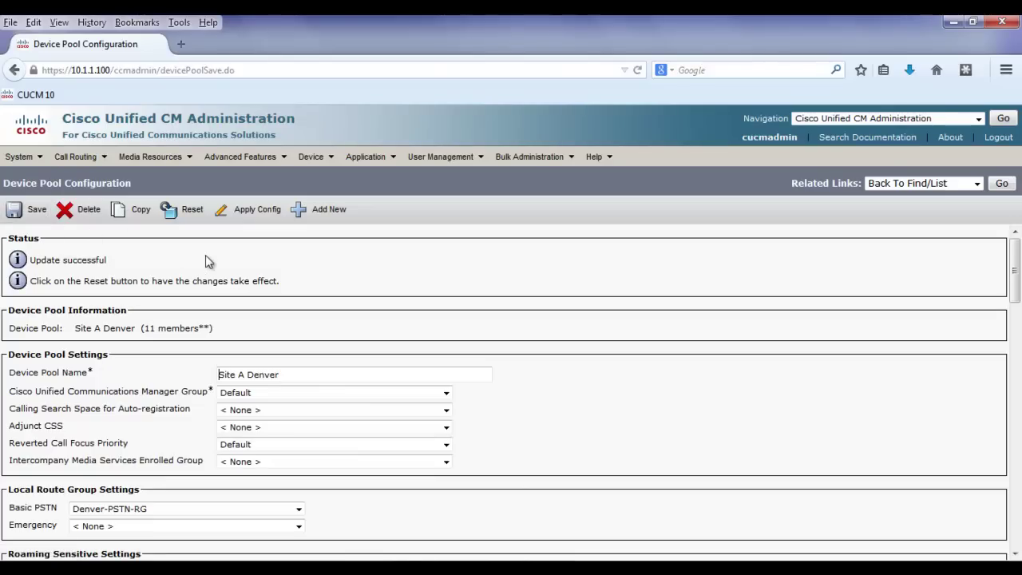
Reopen Site A Denver, map Emergency to Denver-Emergency-Calls, and save.
{"action": "left_click", "coordinate": [332, 216]}
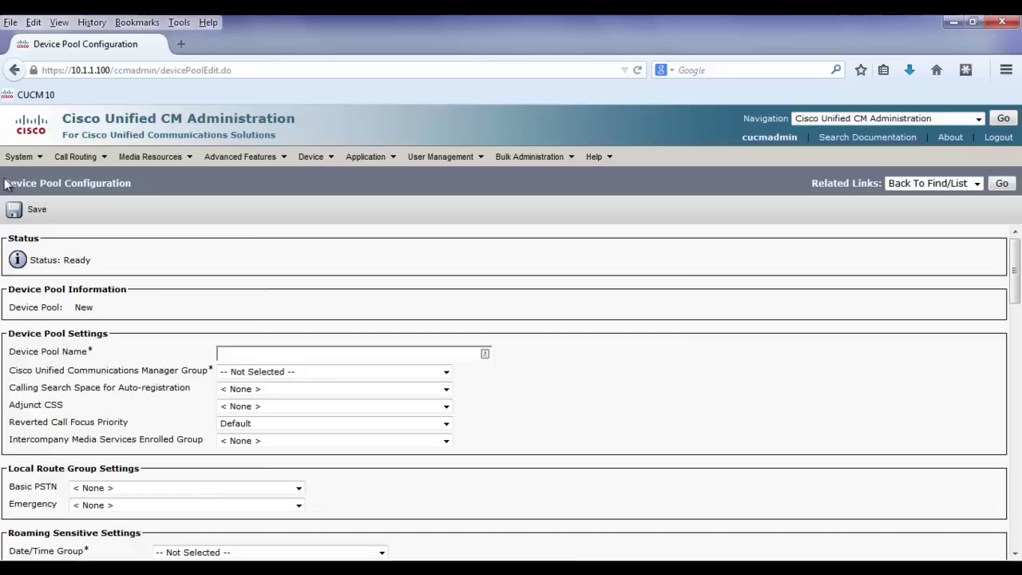
{"action": "left_click", "coordinate": [19, 157]}
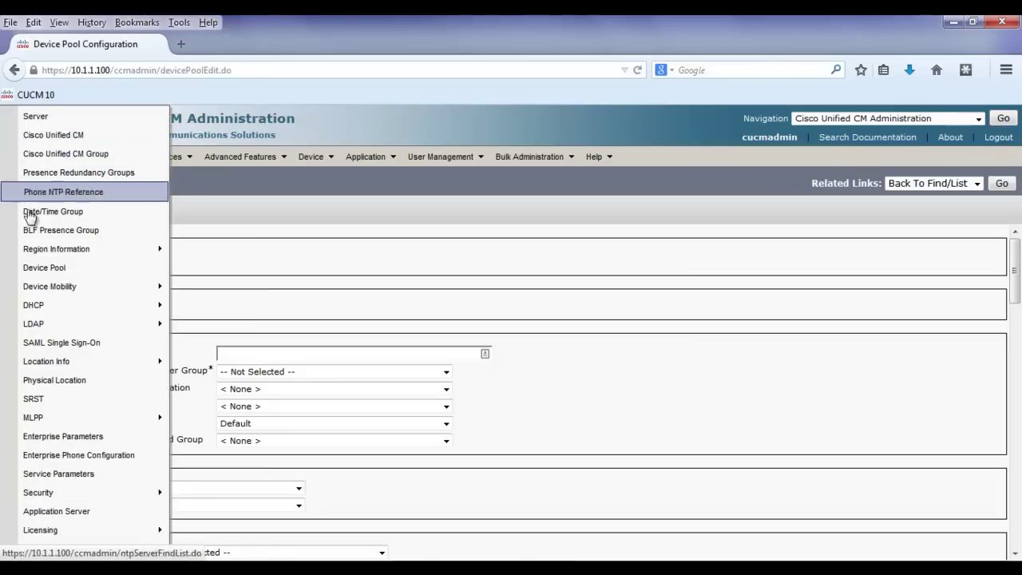
{"action": "left_click", "coordinate": [45, 267]}
{"action": "left_click", "coordinate": [102, 357]}
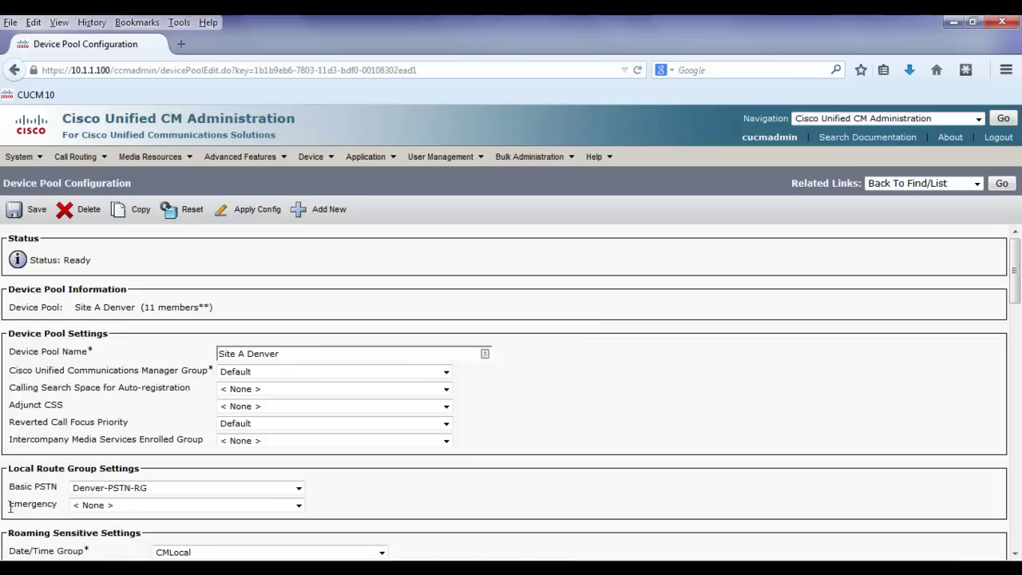
{"action": "left_click_drag", "start_coordinate": [10, 504], "coordinate": [52, 513]}
{"action": "left_click", "coordinate": [112, 506]}
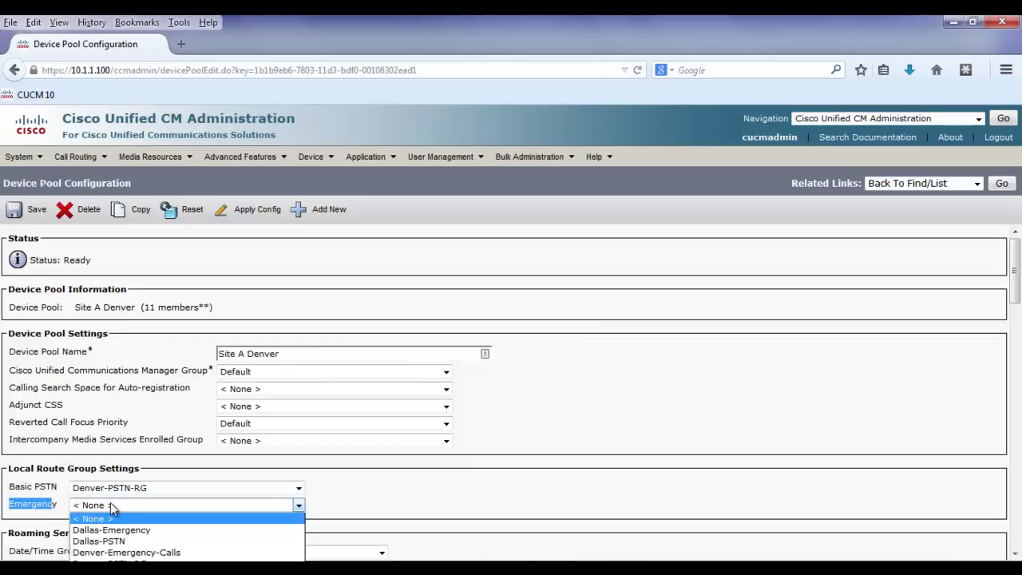
{"action": "left_click", "coordinate": [116, 553]}
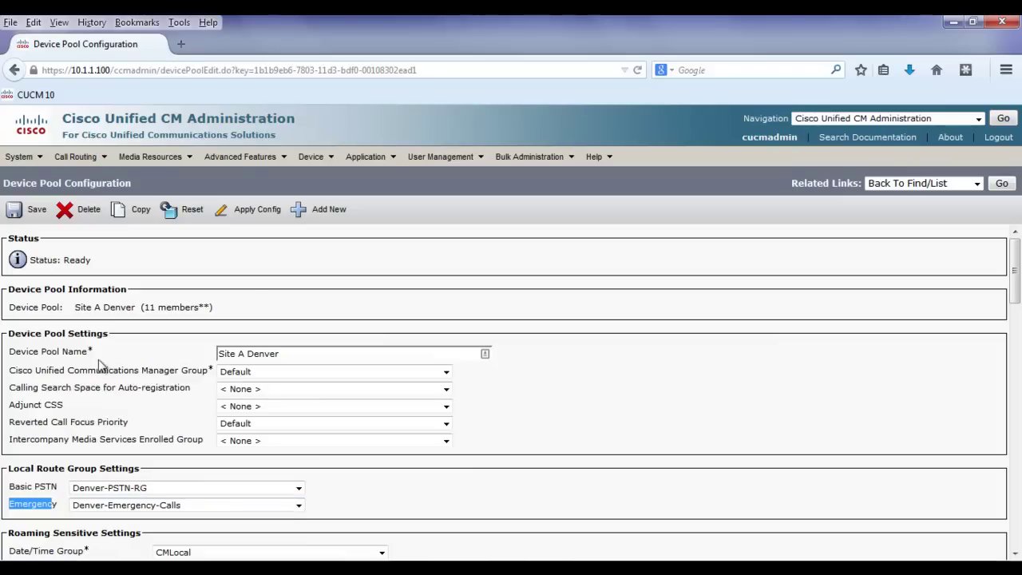
{"action": "left_click", "coordinate": [30, 210]}
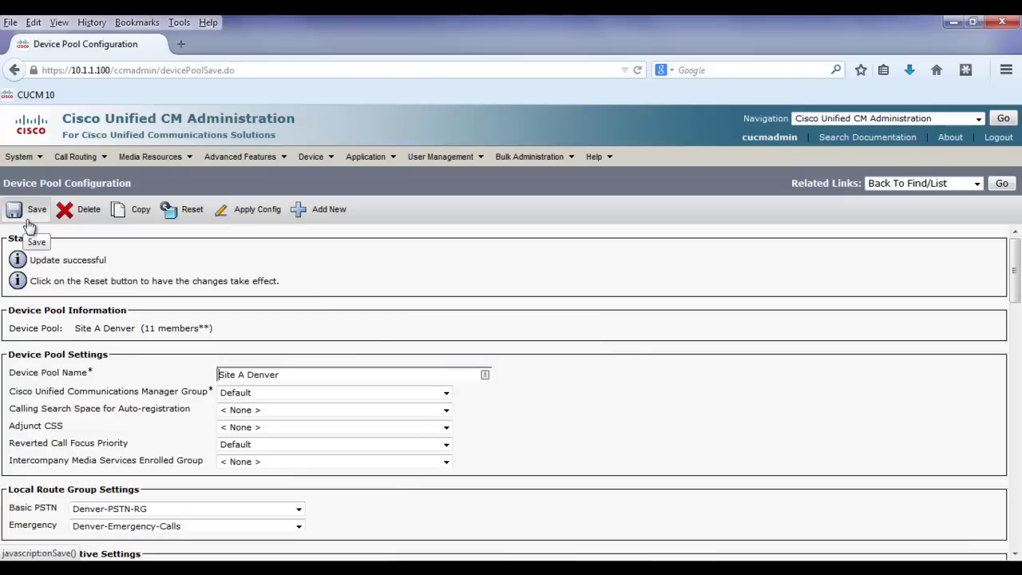
Map Site B Dallas's Basic PSTN to Dallas-PSTN and Emergency to Dallas-Emergency, then save.
{"action": "left_click", "coordinate": [1002, 184]}
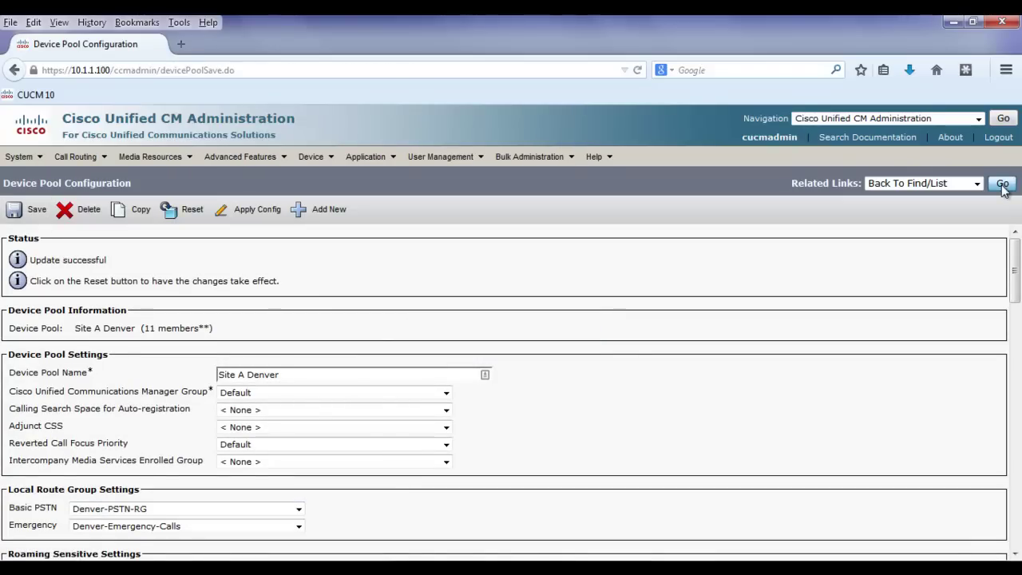
{"action": "left_click", "coordinate": [110, 373]}
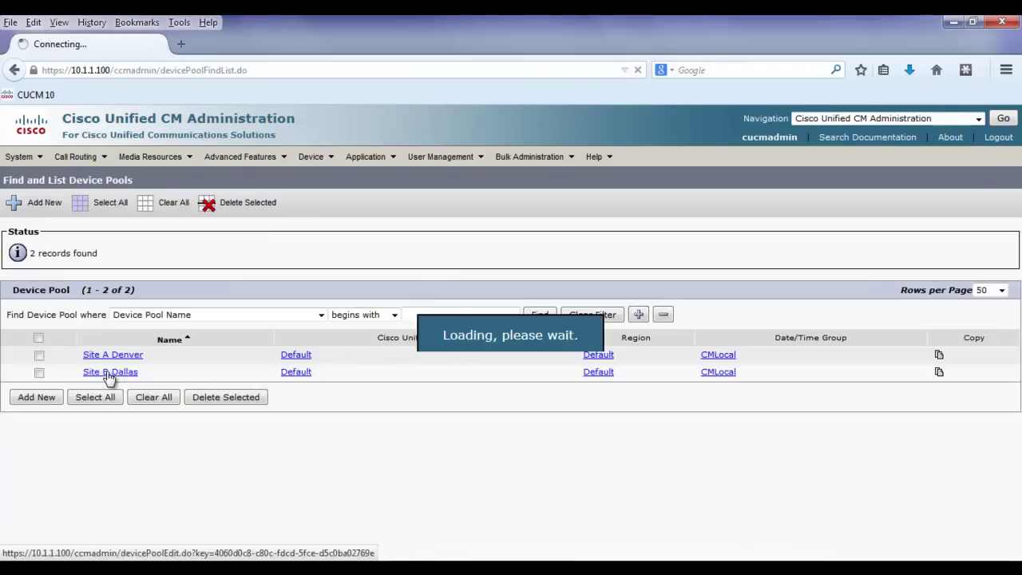
{"action": "left_click", "coordinate": [105, 489]}
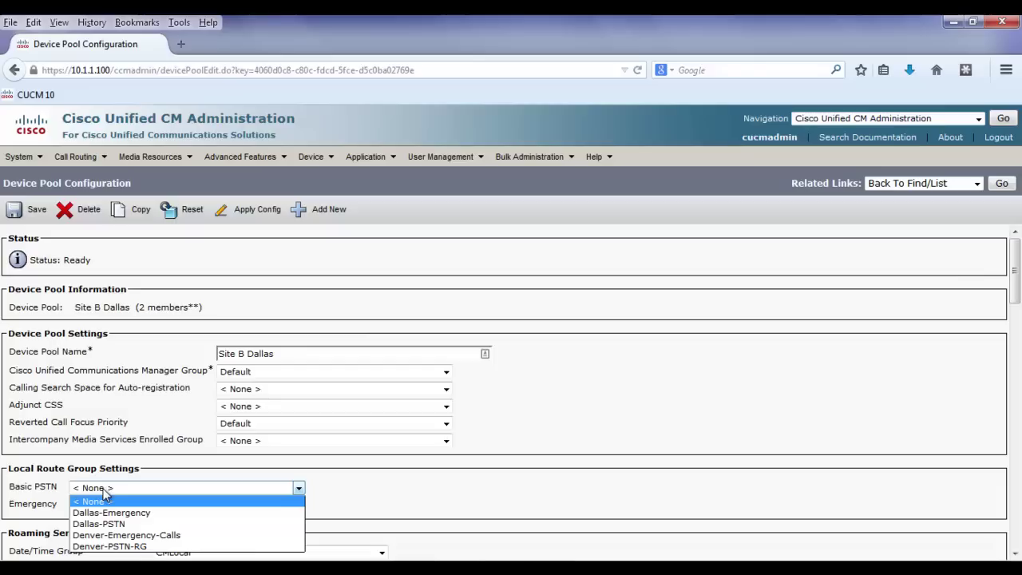
{"action": "left_click", "coordinate": [114, 529]}
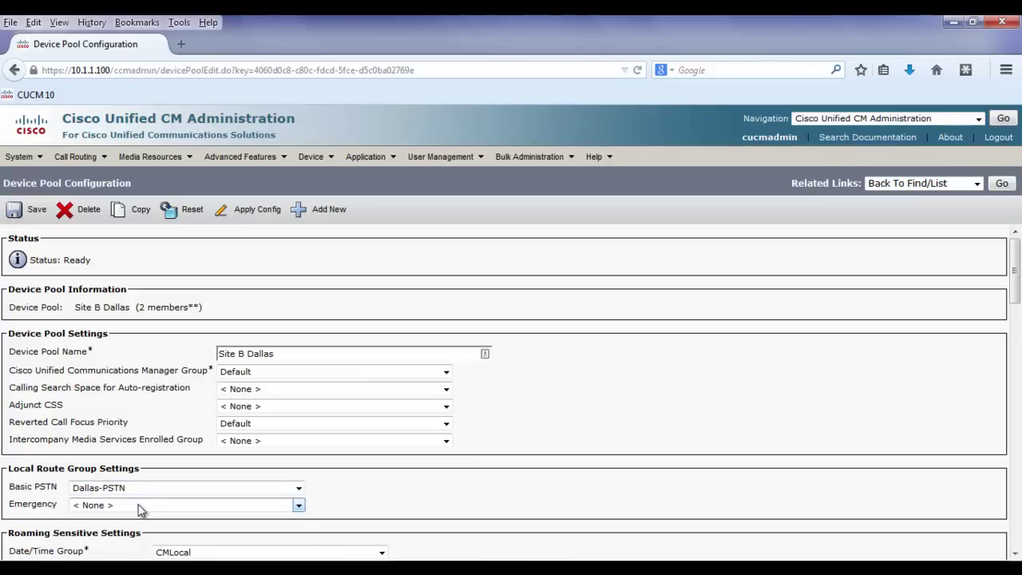
{"action": "left_click", "coordinate": [138, 506]}
{"action": "left_click", "coordinate": [128, 529]}
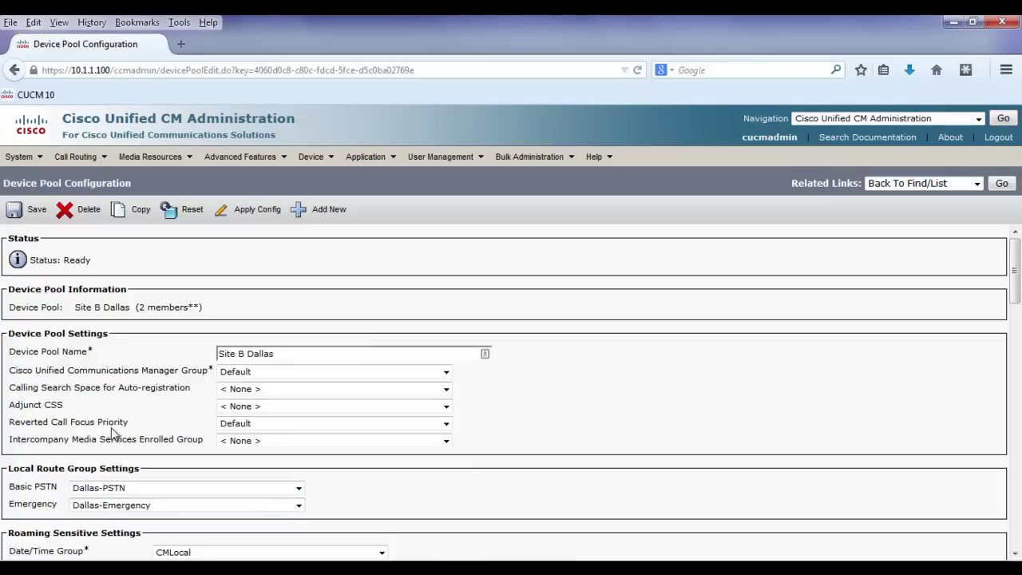
{"action": "left_click", "coordinate": [19, 211]}
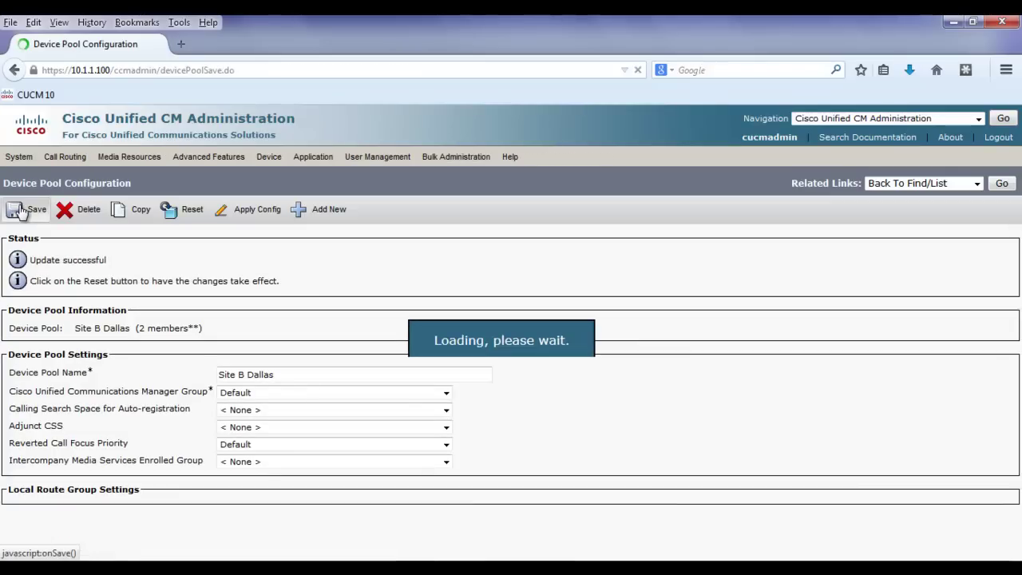
Apply the configuration to the Dallas pool's devices and the Denver pool's 11 devices.
{"action": "left_click", "coordinate": [237, 215]}
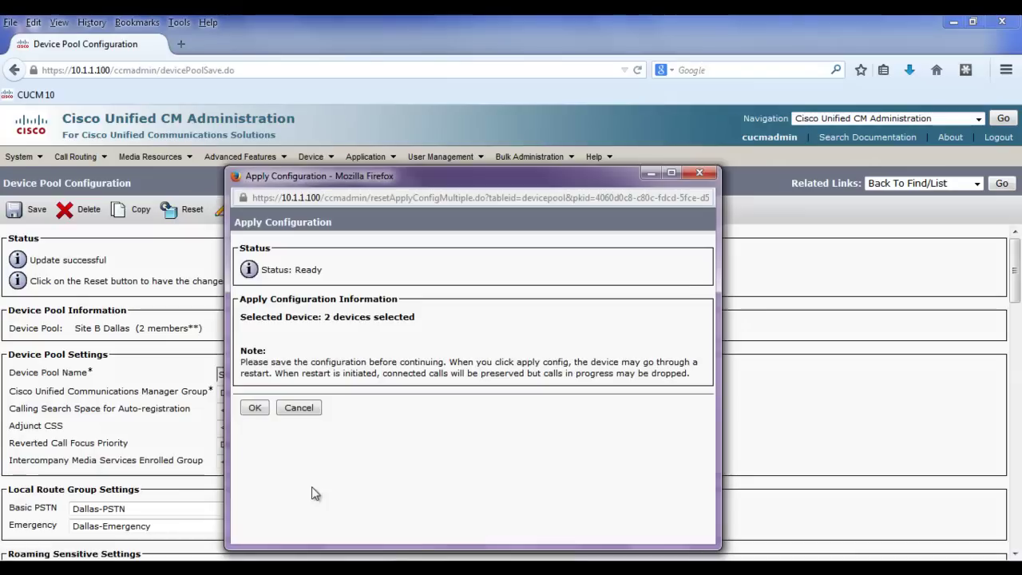
{"action": "left_click", "coordinate": [254, 409]}
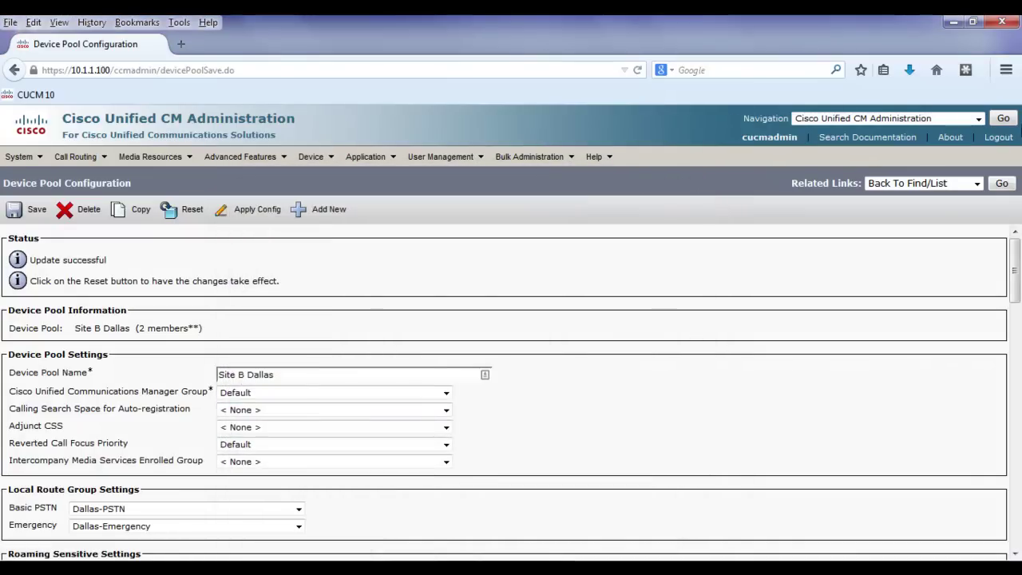
{"action": "left_click", "coordinate": [1002, 183]}
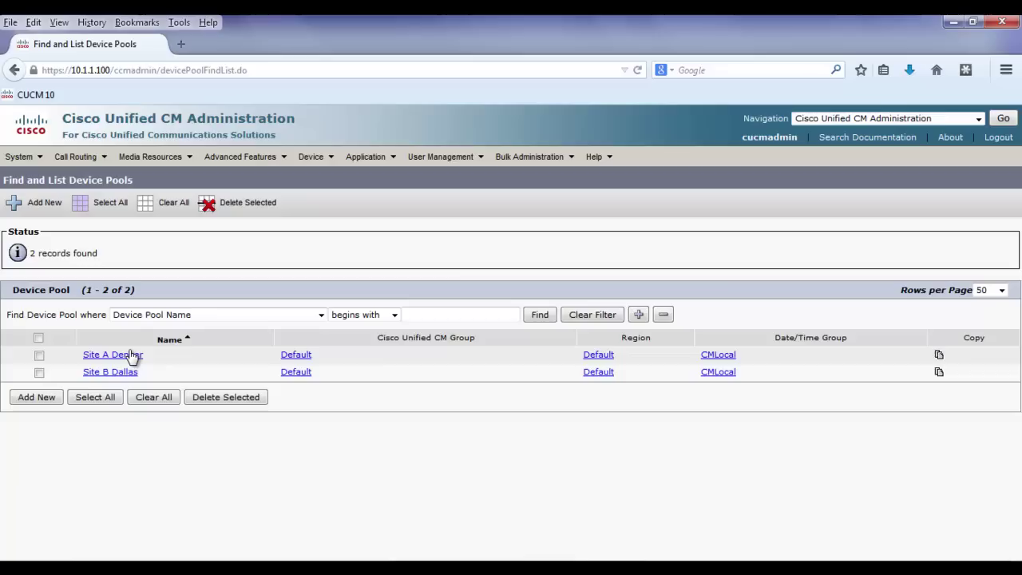
{"action": "left_click", "coordinate": [132, 357]}
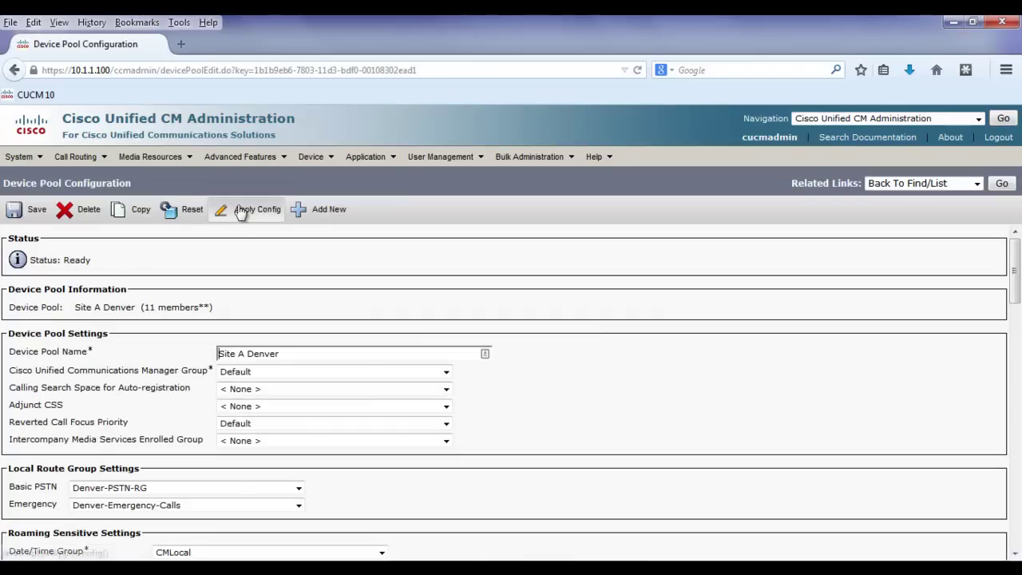
{"action": "left_click", "coordinate": [239, 210]}
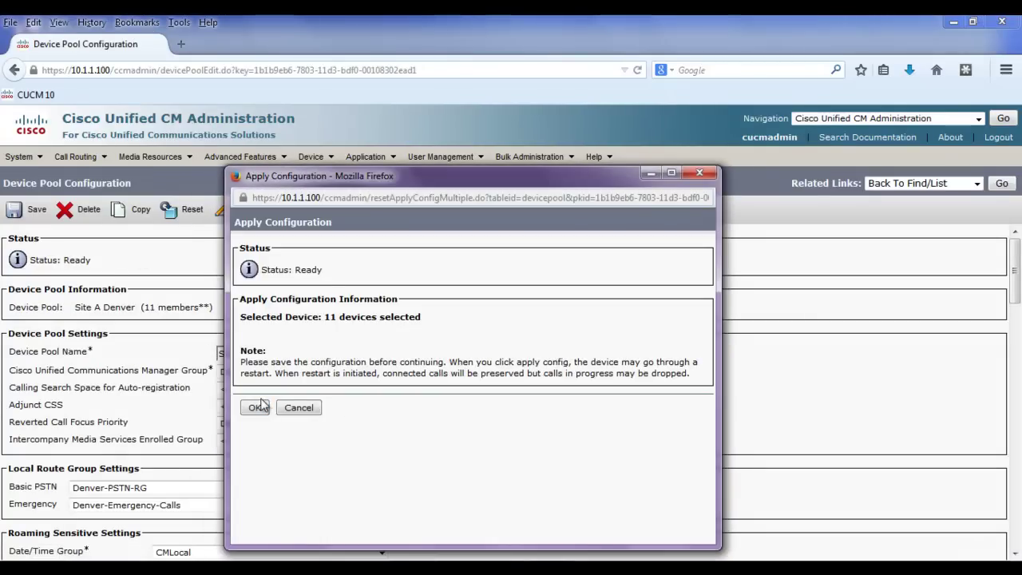
{"action": "left_click", "coordinate": [255, 408]}
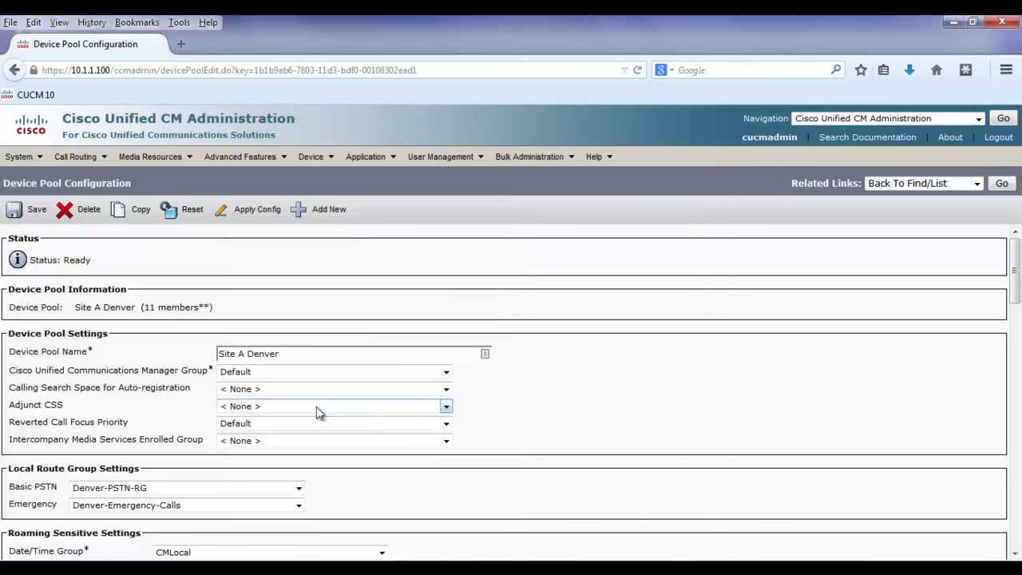
{"action": "left_click", "coordinate": [1004, 183]}
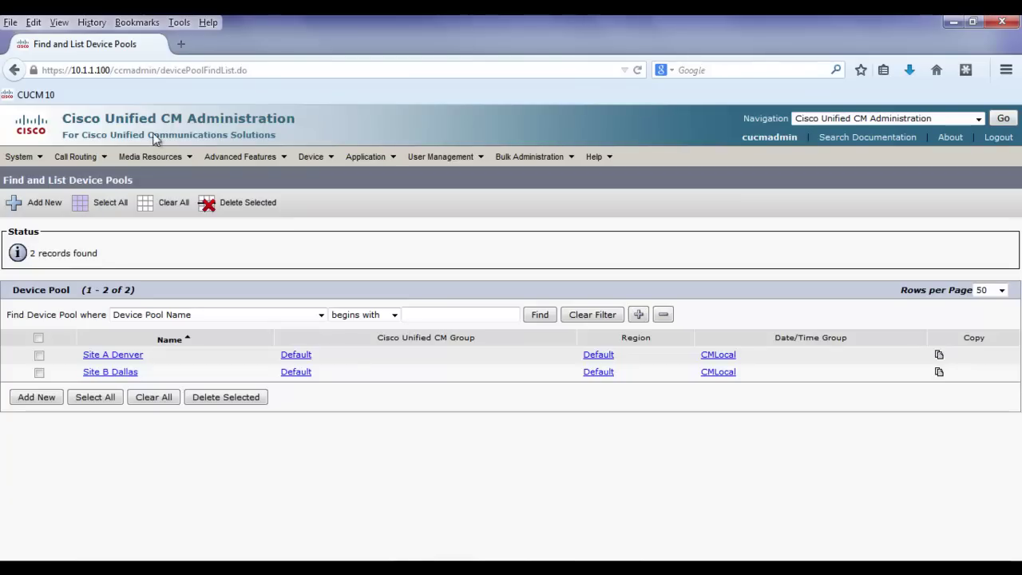
Open the Route Plan Report and highlight the 911 pattern and its Emergency route label.
{"action": "left_click", "coordinate": [75, 156]}
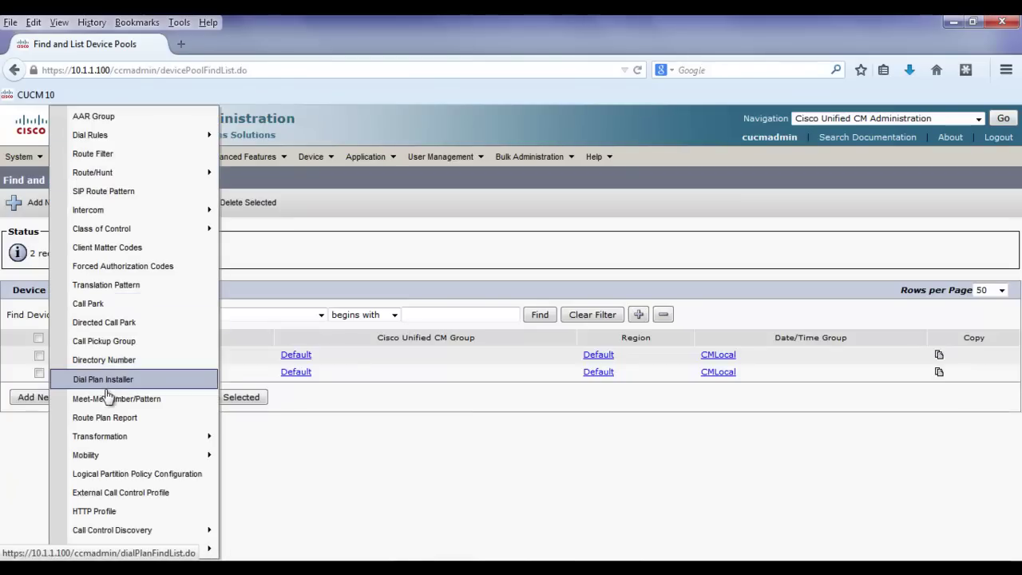
{"action": "left_click", "coordinate": [112, 418]}
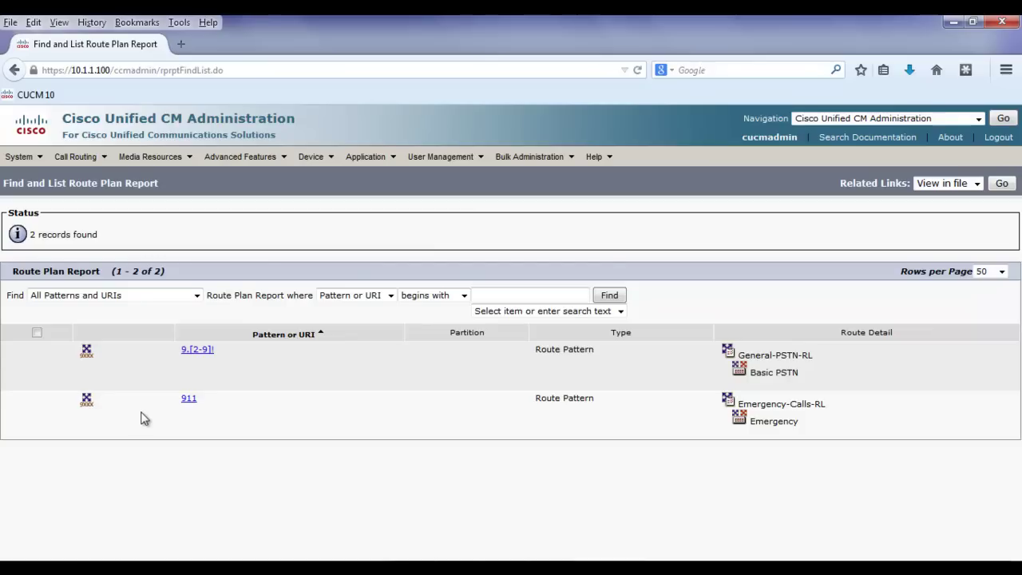
{"action": "left_click_drag", "start_coordinate": [169, 399], "coordinate": [221, 405]}
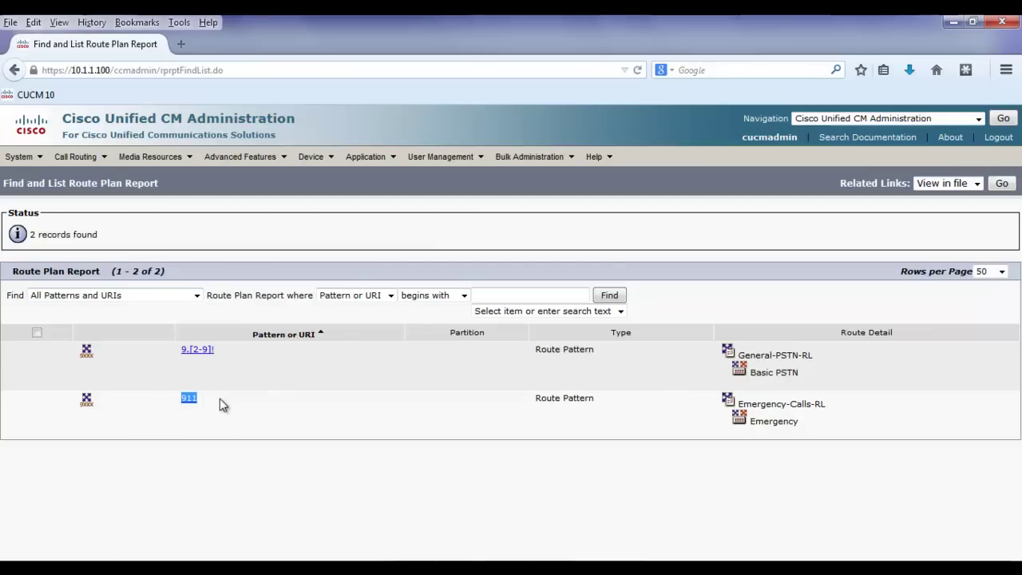
{"action": "left_click", "coordinate": [230, 405]}
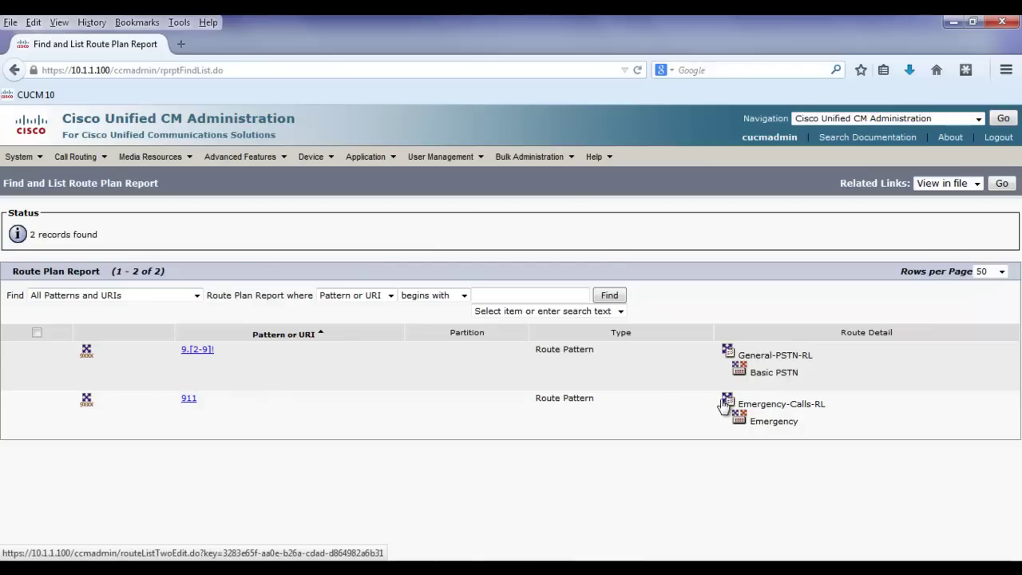
{"action": "left_click_drag", "start_coordinate": [726, 418], "coordinate": [840, 416]}
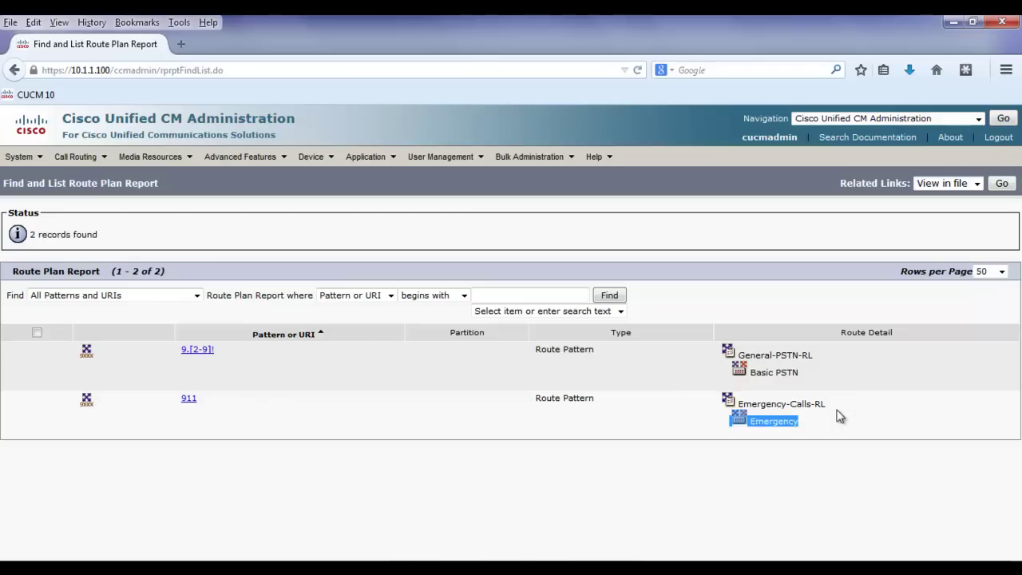
{"action": "left_click", "coordinate": [817, 438]}
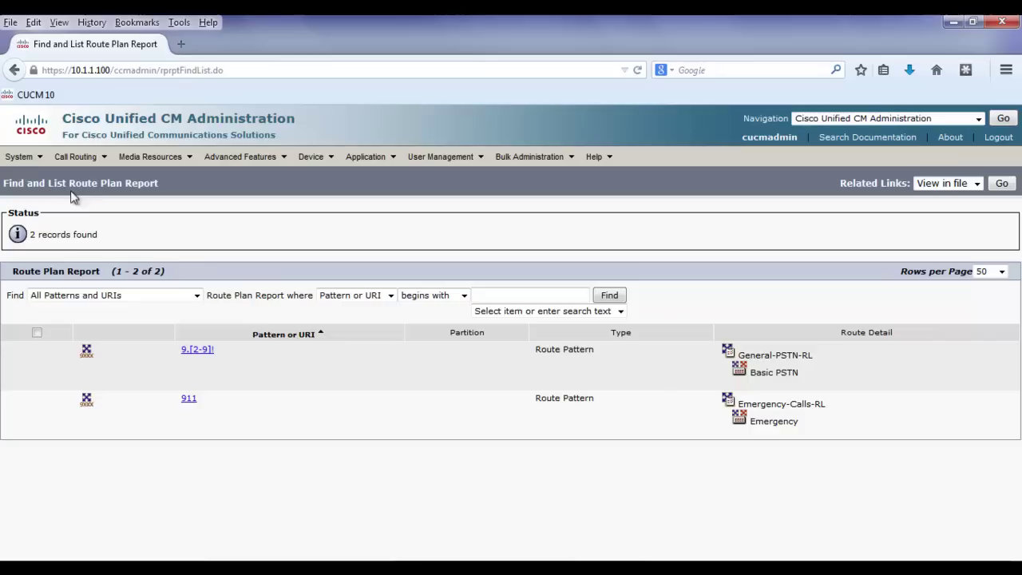
{"action": "mouse_move", "coordinate": [35, 171]}
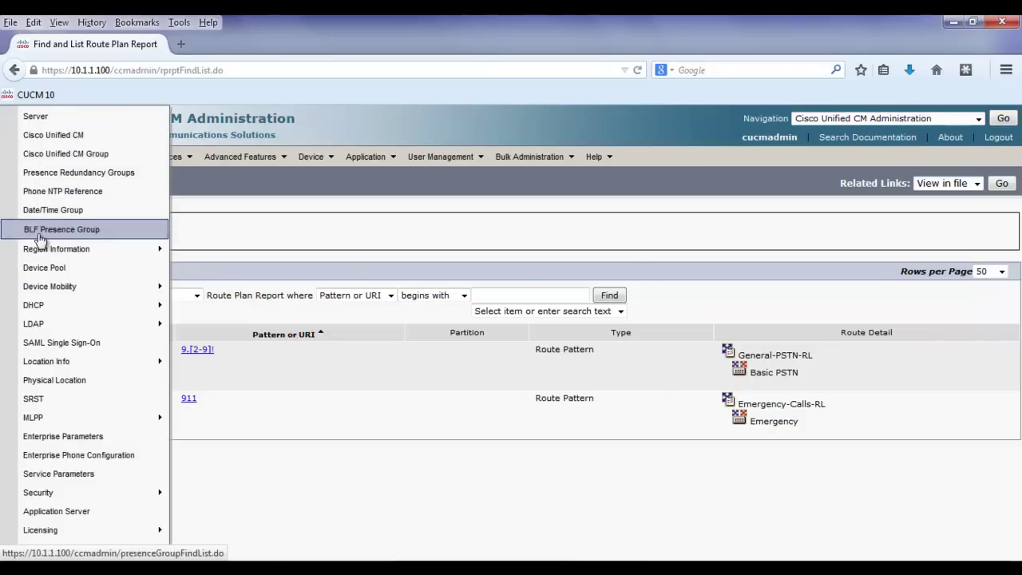
Open the Site B Dallas device pool and point out its Emergency label mapping.
{"action": "left_click", "coordinate": [42, 271]}
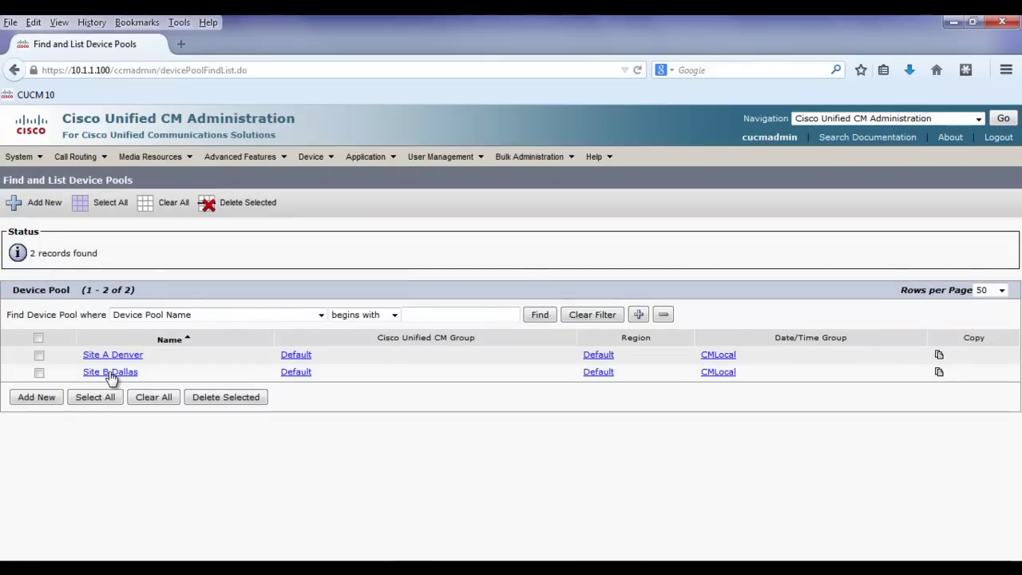
{"action": "left_click", "coordinate": [111, 374]}
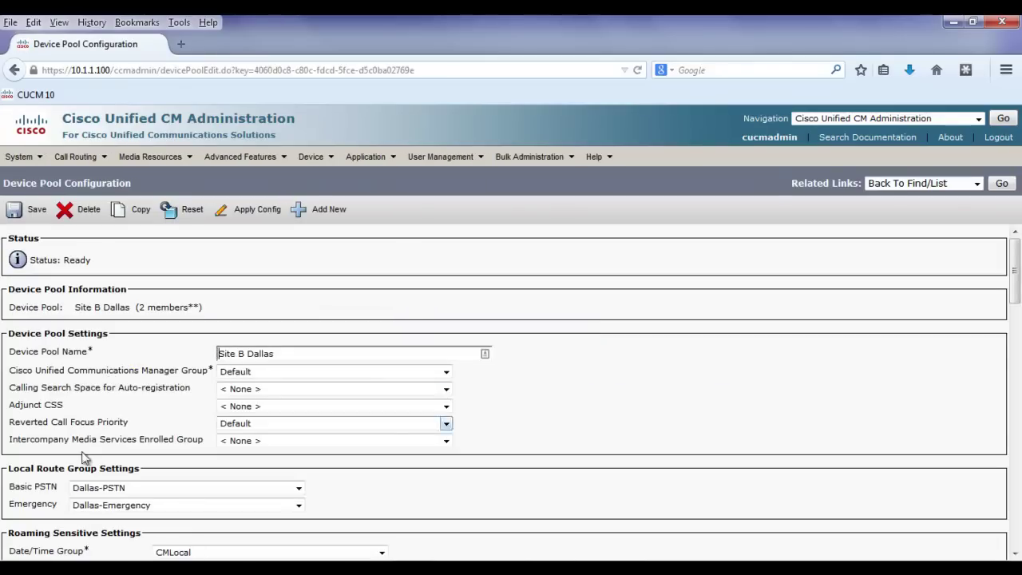
{"action": "left_click_drag", "start_coordinate": [45, 505], "coordinate": [32, 504]}
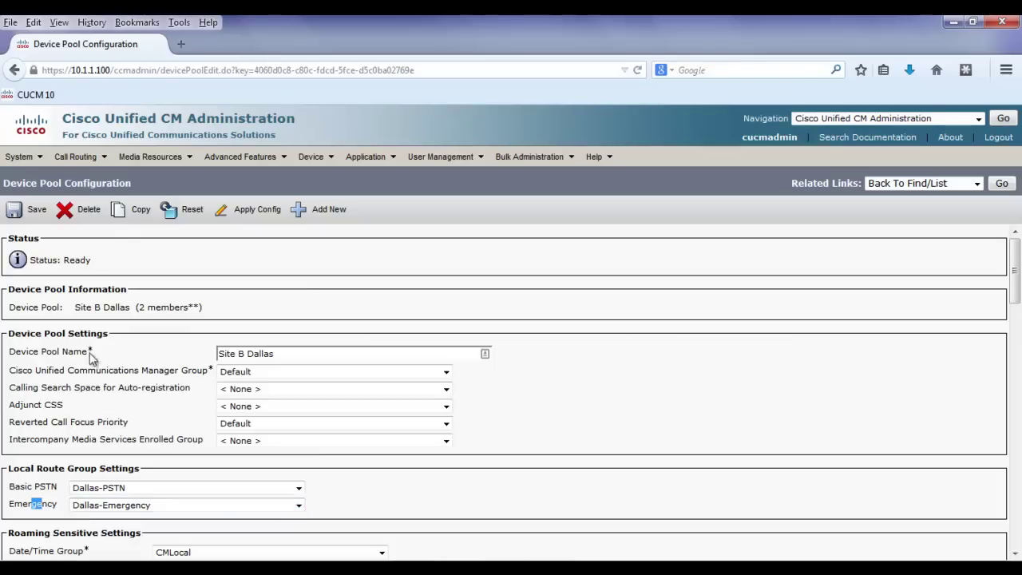
Open the Dallas-Emergency route group and confirm 10.60.250.102 is its member.
{"action": "mouse_move", "coordinate": [94, 163]}
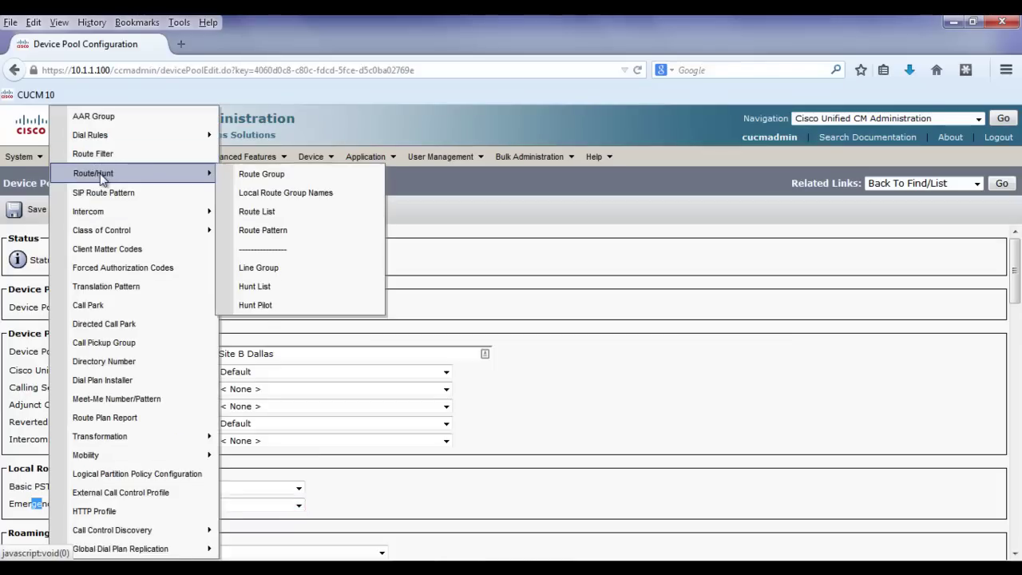
{"action": "left_click", "coordinate": [286, 183]}
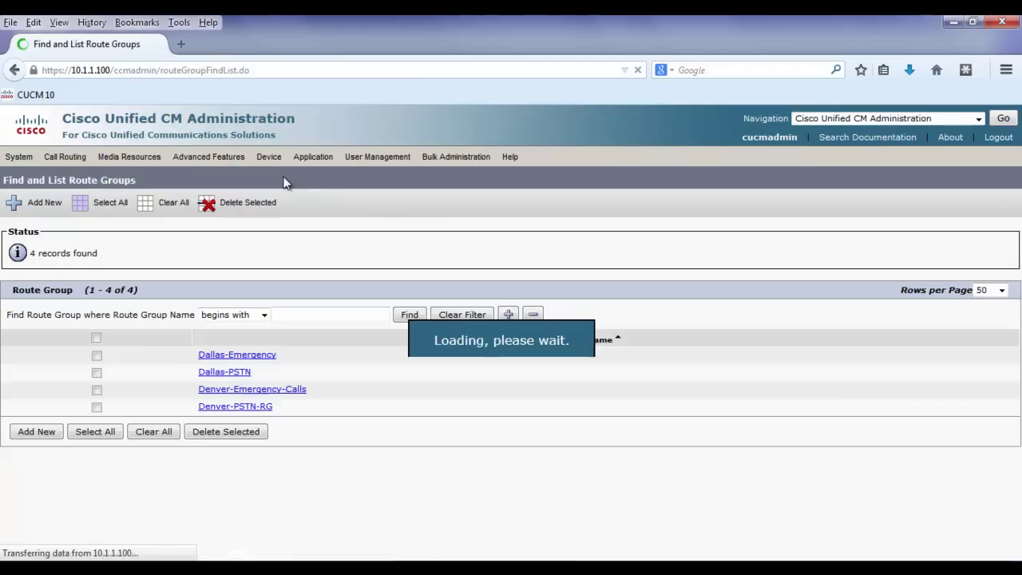
{"action": "left_click", "coordinate": [256, 356]}
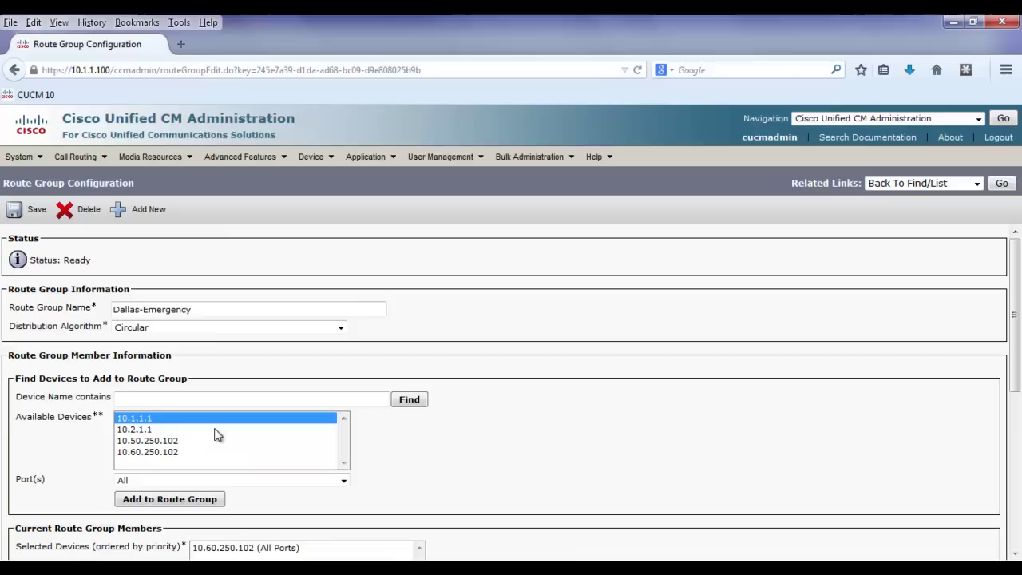
{"action": "left_click", "coordinate": [244, 549]}
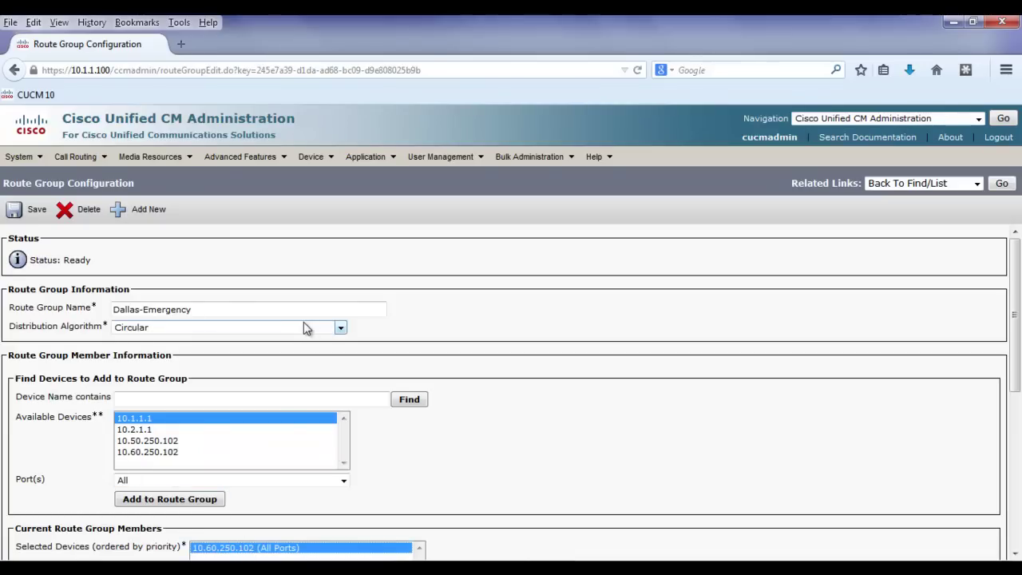
{"action": "left_click", "coordinate": [309, 157]}
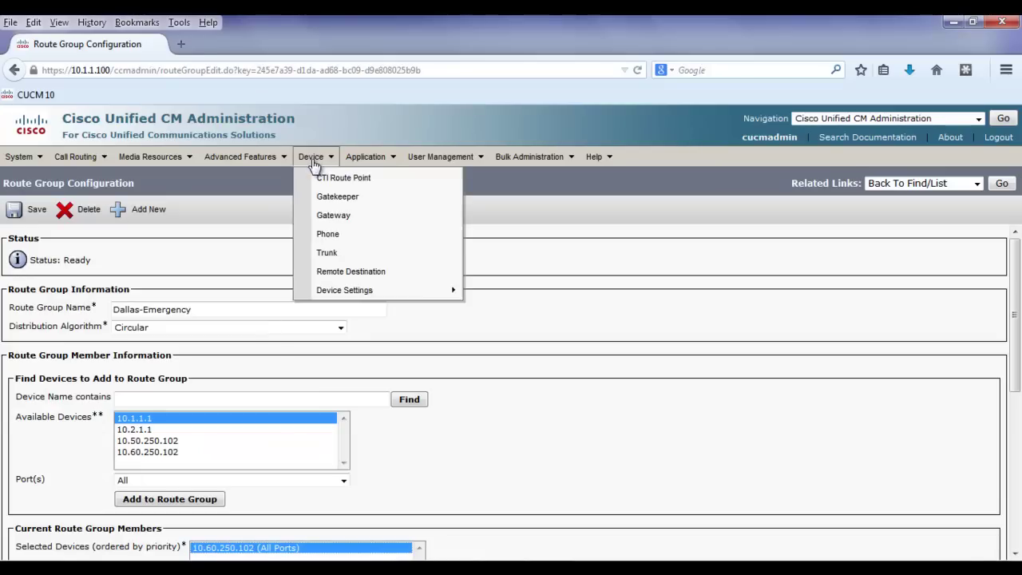
{"action": "mouse_move", "coordinate": [78, 157]}
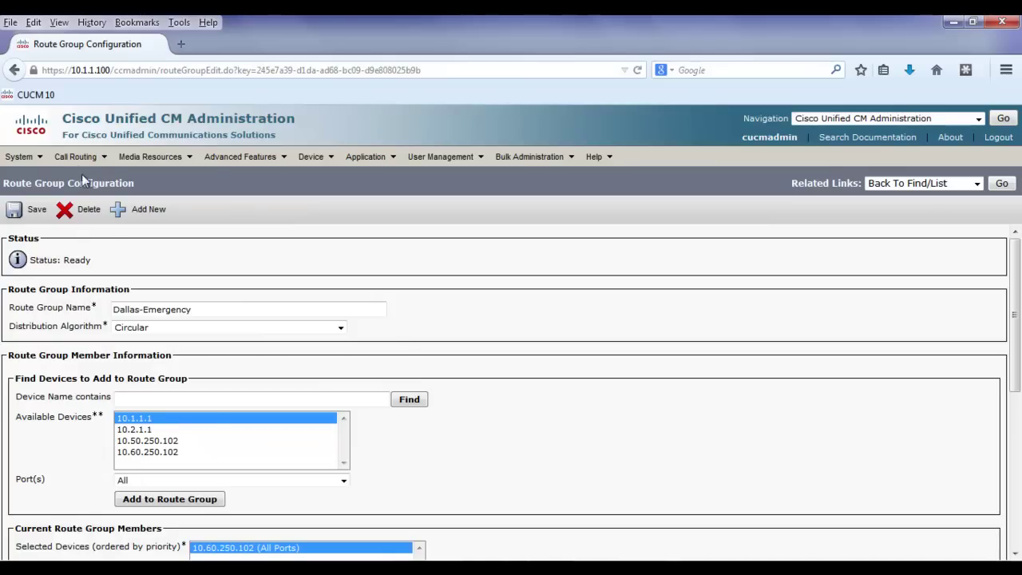
List the route patterns and check 9.[2-9]! uses General-PSTN-RL and 911 uses Emergency-Calls-RL.
{"action": "mouse_move", "coordinate": [83, 176]}
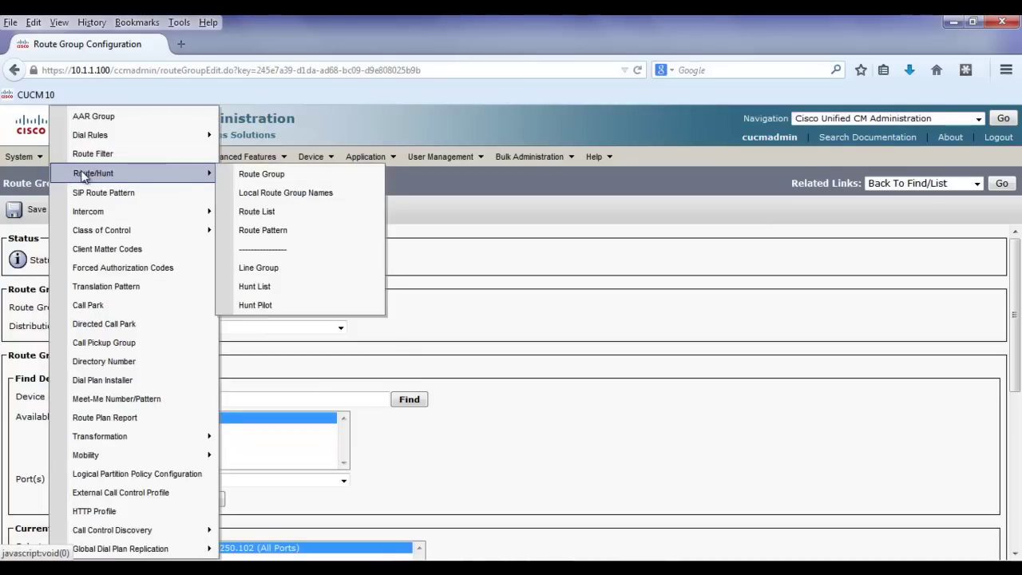
{"action": "left_click", "coordinate": [258, 233]}
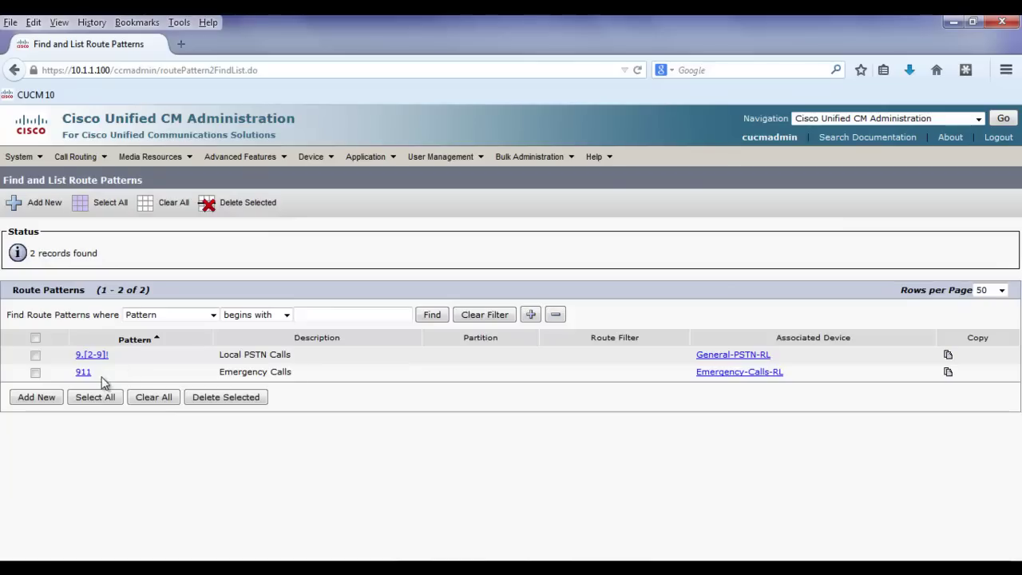
{"action": "left_click_drag", "start_coordinate": [100, 371], "coordinate": [68, 372]}
{"action": "left_click", "coordinate": [120, 374]}
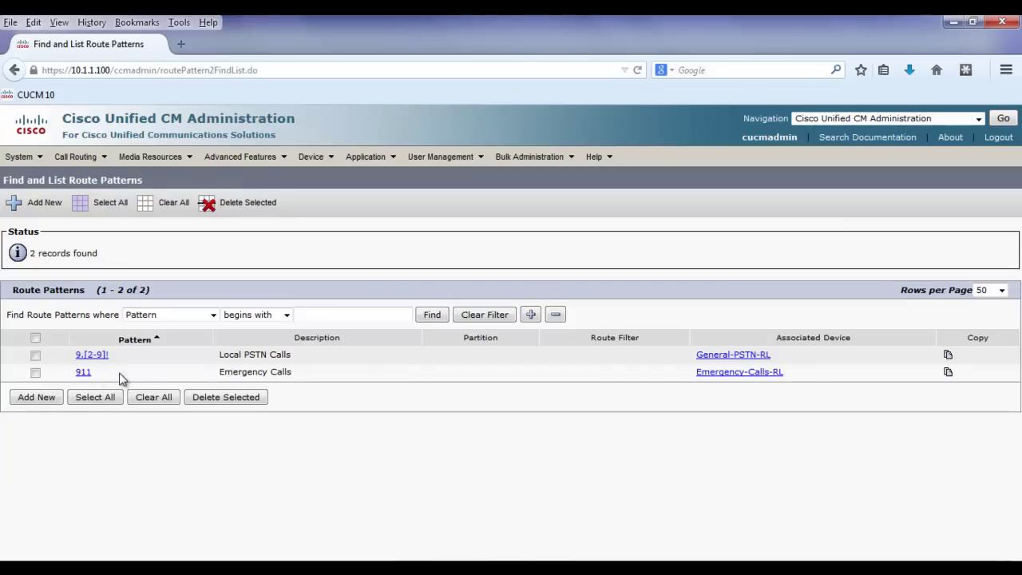